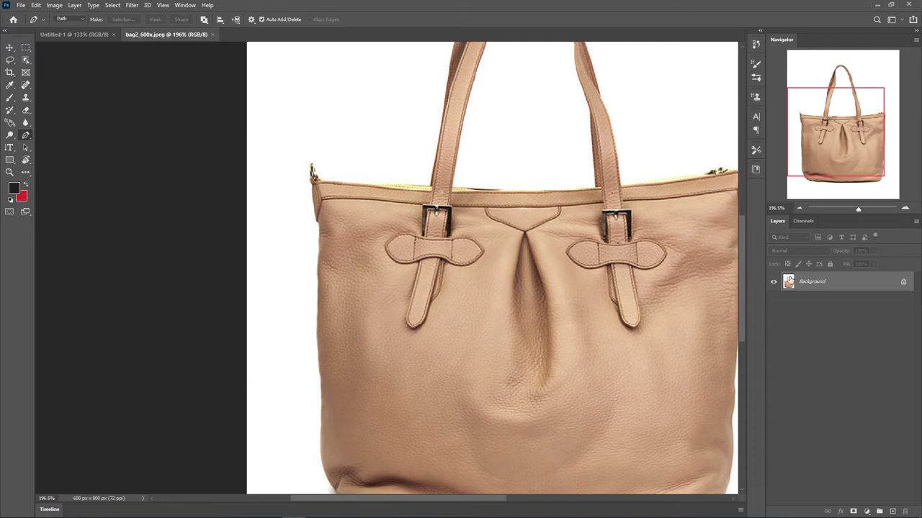
Step: Start the pen outline with anchor points up the bag's left edge
{"action": "scroll", "coordinate": [557, 262], "scroll_direction": "down", "scroll_amount": 3}
{"action": "scroll", "coordinate": [228, 233], "scroll_direction": "up", "scroll_amount": 5}
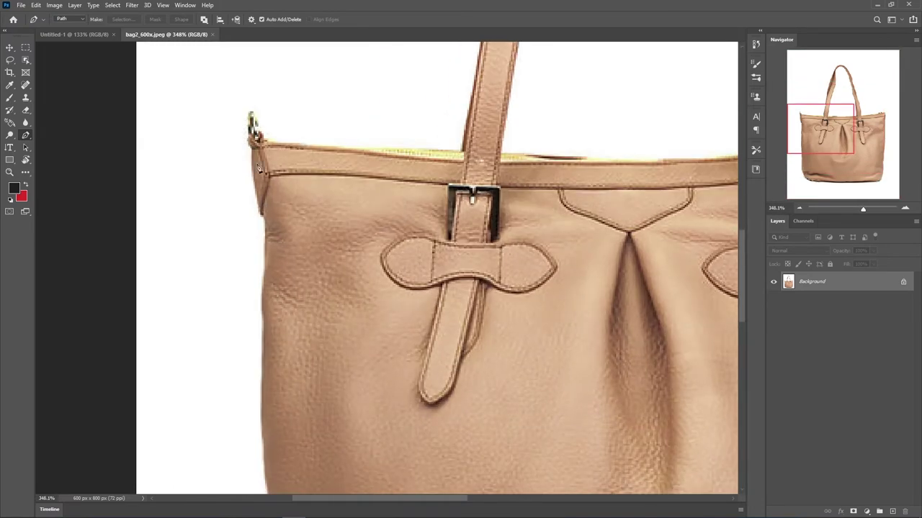
{"action": "left_click", "coordinate": [265, 213]}
{"action": "left_click_drag", "start_coordinate": [259, 163], "coordinate": [285, 196]}
{"action": "scroll", "coordinate": [288, 205], "scroll_direction": "up", "scroll_amount": 3}
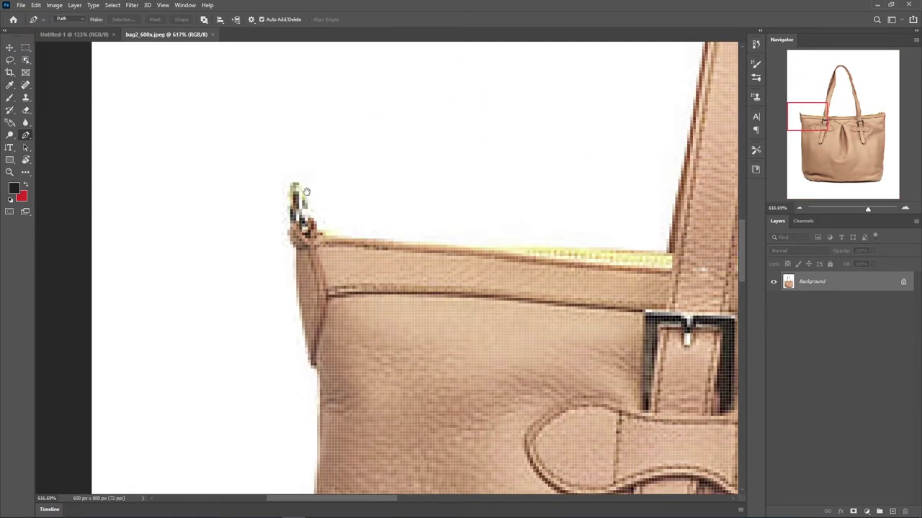
{"action": "scroll", "coordinate": [299, 219], "scroll_direction": "down", "scroll_amount": 2}
{"action": "scroll", "coordinate": [301, 222], "scroll_direction": "up", "scroll_amount": 1}
{"action": "left_click_drag", "start_coordinate": [301, 222], "coordinate": [308, 117]}
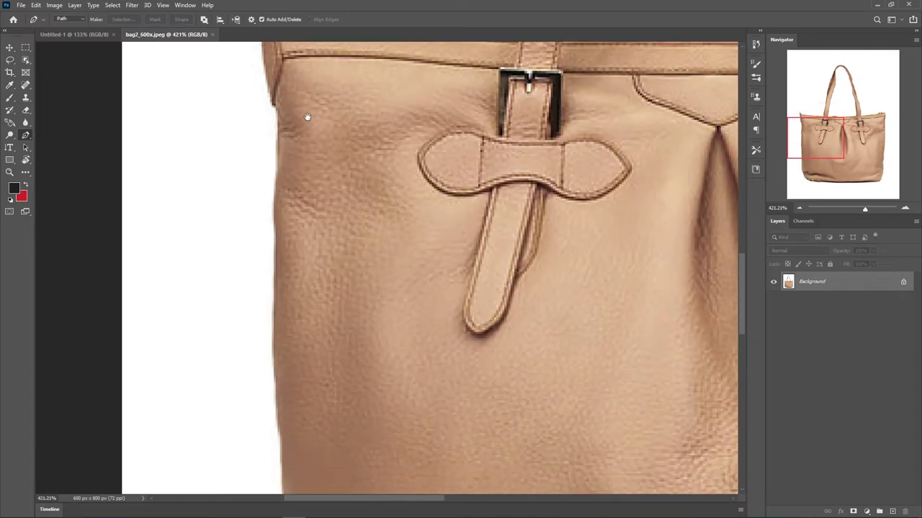
{"action": "left_click", "coordinate": [277, 275]}
{"action": "scroll", "coordinate": [281, 206], "scroll_direction": "up", "scroll_amount": 1}
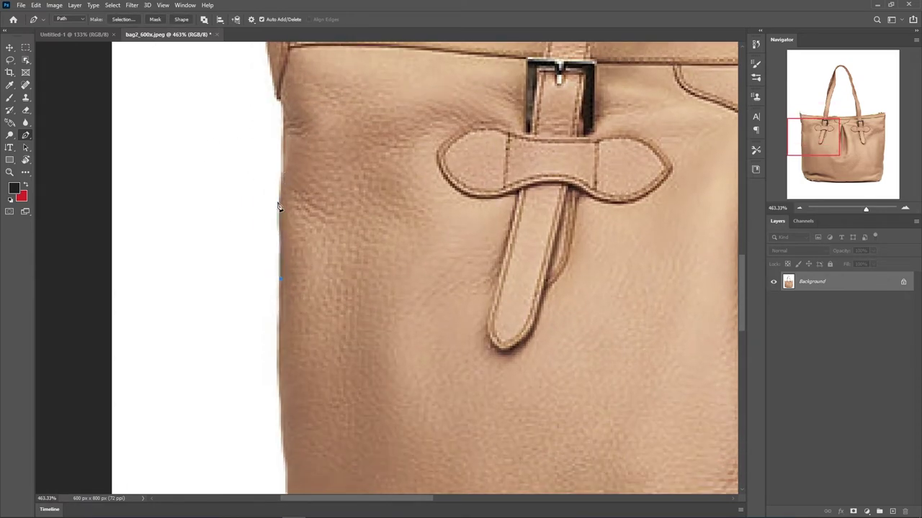
{"action": "scroll", "coordinate": [280, 221], "scroll_direction": "up", "scroll_amount": 3}
{"action": "left_click", "coordinate": [278, 232]}
{"action": "left_click", "coordinate": [282, 154]}
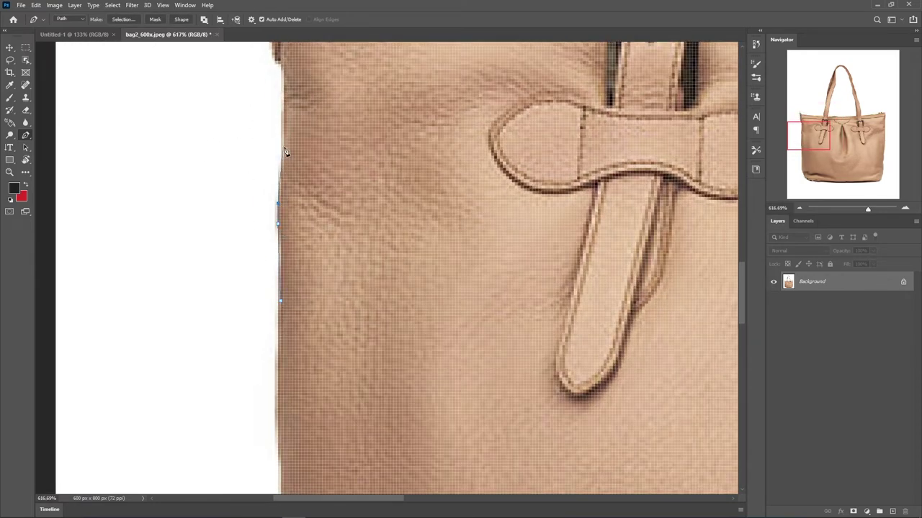
Step: Extend the path to the bag's top-left corner and along the top rim
{"action": "scroll", "coordinate": [282, 155], "scroll_direction": "down", "scroll_amount": 3}
{"action": "left_click", "coordinate": [272, 272]}
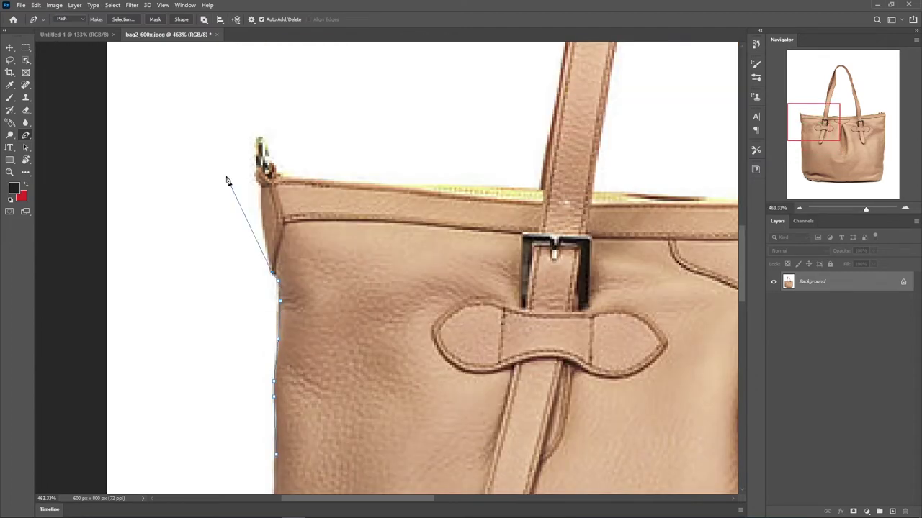
{"action": "scroll", "coordinate": [263, 191], "scroll_direction": "up", "scroll_amount": 1}
{"action": "scroll", "coordinate": [265, 209], "scroll_direction": "up", "scroll_amount": 2}
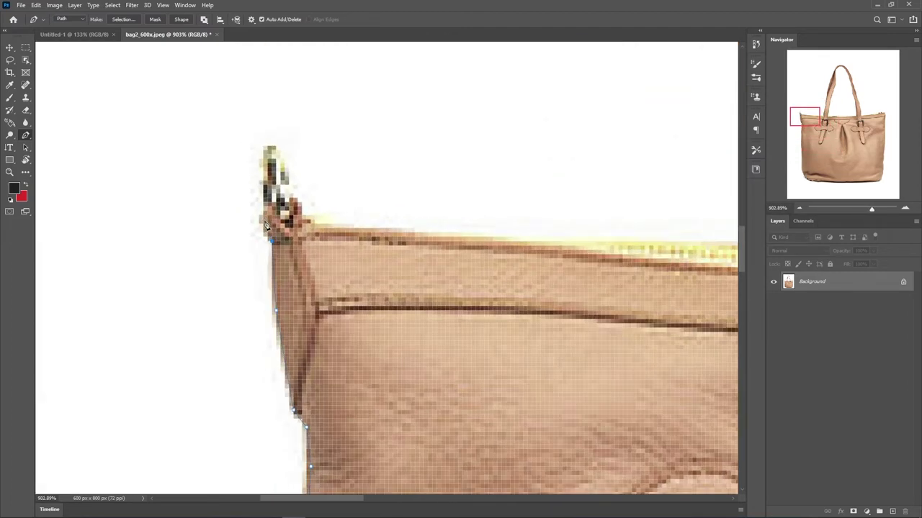
{"action": "left_click", "coordinate": [289, 167]}
{"action": "scroll", "coordinate": [334, 230], "scroll_direction": "down", "scroll_amount": 1}
{"action": "scroll", "coordinate": [334, 230], "scroll_direction": "down", "scroll_amount": 1}
{"action": "left_click", "coordinate": [349, 231]}
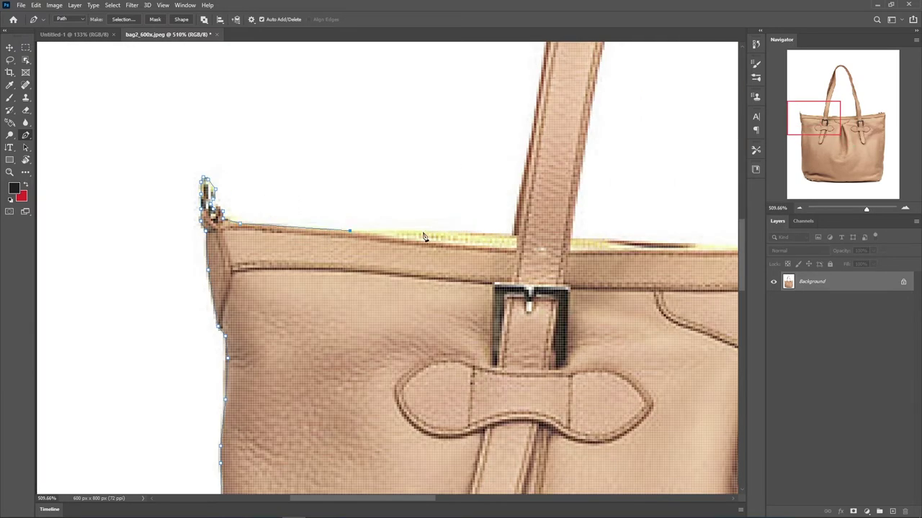
Step: Trace curved anchors up the left handle's outer edge to the top of its arch
{"action": "mouse_move", "coordinate": [500, 238]}
{"action": "left_mouse_down"}
{"action": "mouse_move", "coordinate": [394, 269]}
{"action": "mouse_move", "coordinate": [392, 314]}
{"action": "left_mouse_up"}
{"action": "left_click", "coordinate": [390, 303]}
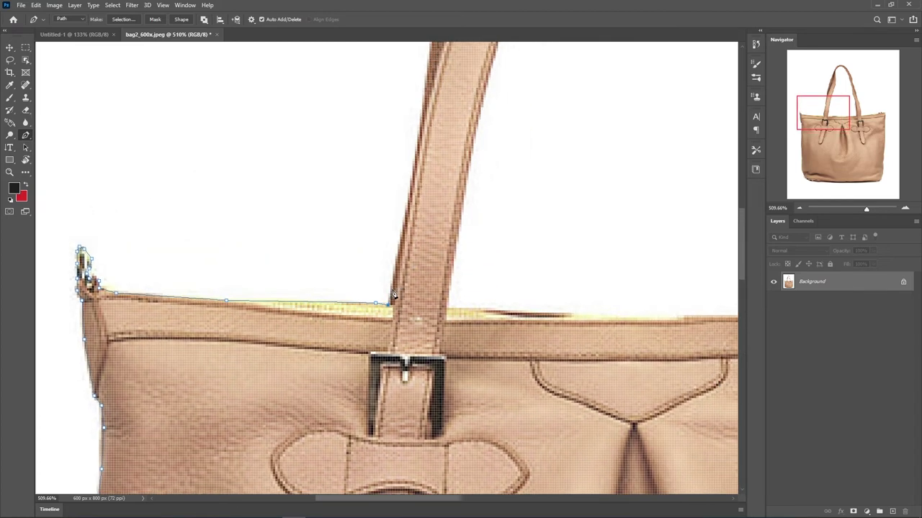
{"action": "mouse_move", "coordinate": [427, 134]}
{"action": "left_mouse_down"}
{"action": "mouse_move", "coordinate": [372, 240]}
{"action": "mouse_move", "coordinate": [391, 309]}
{"action": "left_mouse_up"}
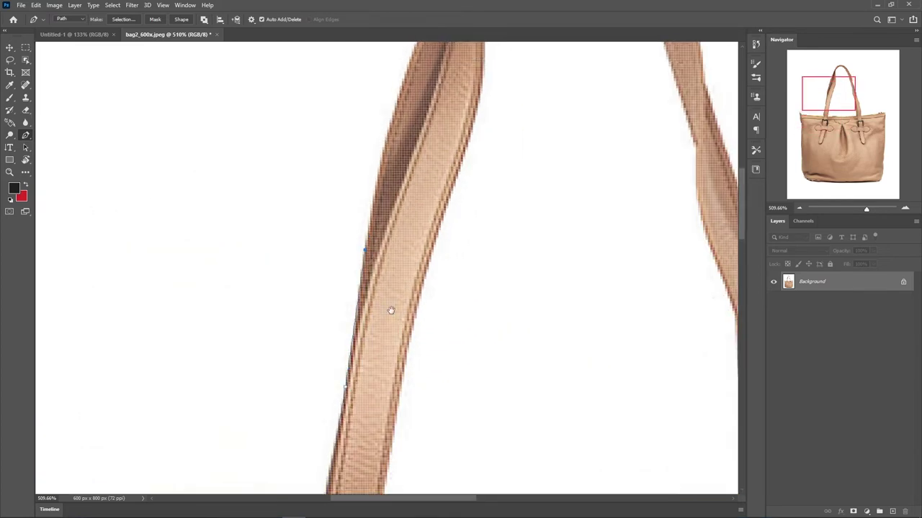
{"action": "scroll", "coordinate": [391, 309], "scroll_direction": "up", "scroll_amount": 2}
{"action": "left_click_drag", "start_coordinate": [376, 252], "coordinate": [401, 190]}
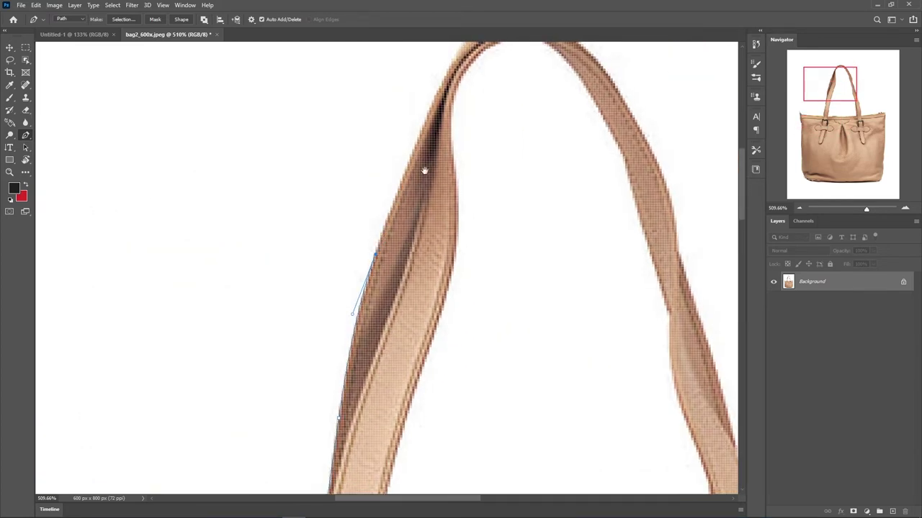
{"action": "left_click_drag", "start_coordinate": [432, 115], "coordinate": [392, 167]}
{"action": "left_click_drag", "start_coordinate": [402, 135], "coordinate": [425, 99]}
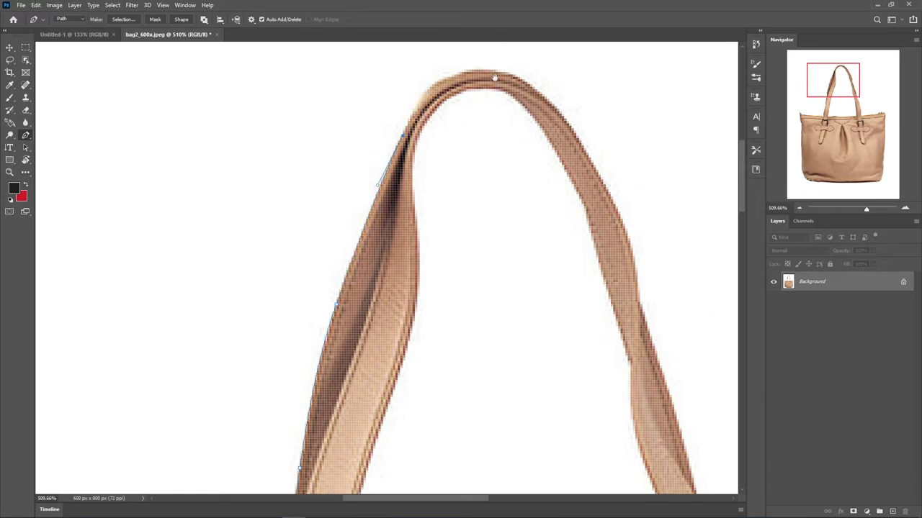
{"action": "mouse_move", "coordinate": [481, 79]}
{"action": "left_mouse_down"}
{"action": "mouse_move", "coordinate": [441, 144]}
{"action": "mouse_move", "coordinate": [517, 148]}
{"action": "left_mouse_up"}
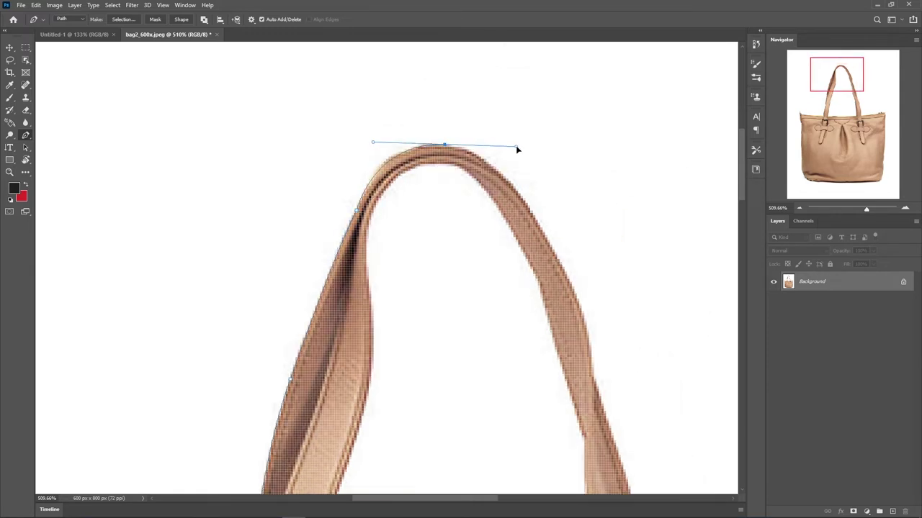
{"action": "left_click", "coordinate": [445, 144], "text": "alt"}
Step: Continue the path with curved points down the handle's right side
{"action": "mouse_move", "coordinate": [578, 241]}
{"action": "left_mouse_down"}
{"action": "mouse_move", "coordinate": [520, 195]}
{"action": "mouse_move", "coordinate": [525, 266]}
{"action": "left_mouse_up"}
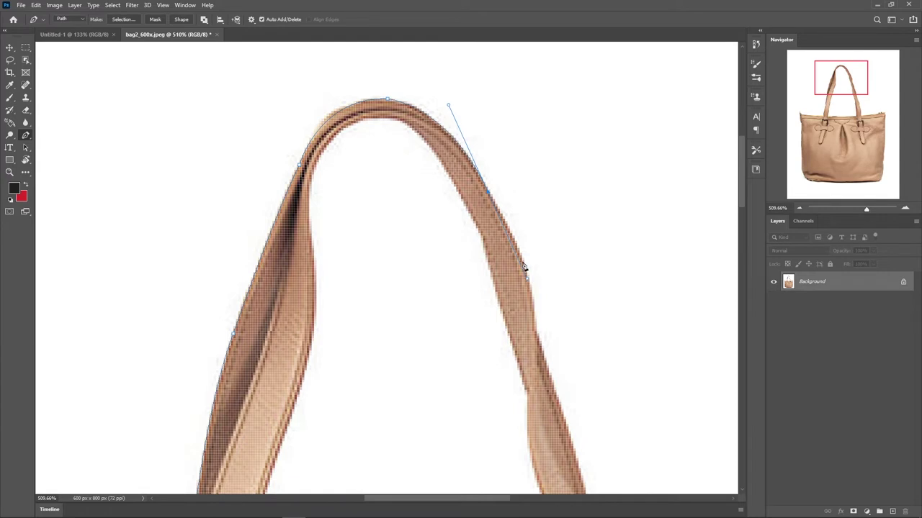
{"action": "mouse_move", "coordinate": [532, 299]}
{"action": "left_mouse_down"}
{"action": "mouse_move", "coordinate": [539, 349]}
{"action": "mouse_move", "coordinate": [513, 264]}
{"action": "mouse_move", "coordinate": [528, 263]}
{"action": "left_mouse_up"}
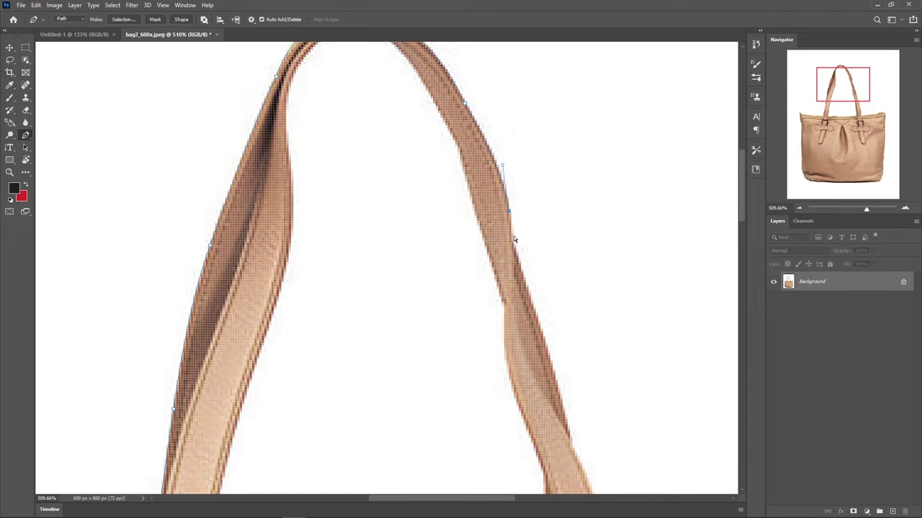
{"action": "scroll", "coordinate": [514, 237], "scroll_direction": "up", "scroll_amount": 1}
{"action": "scroll", "coordinate": [555, 322], "scroll_direction": "up", "scroll_amount": 1}
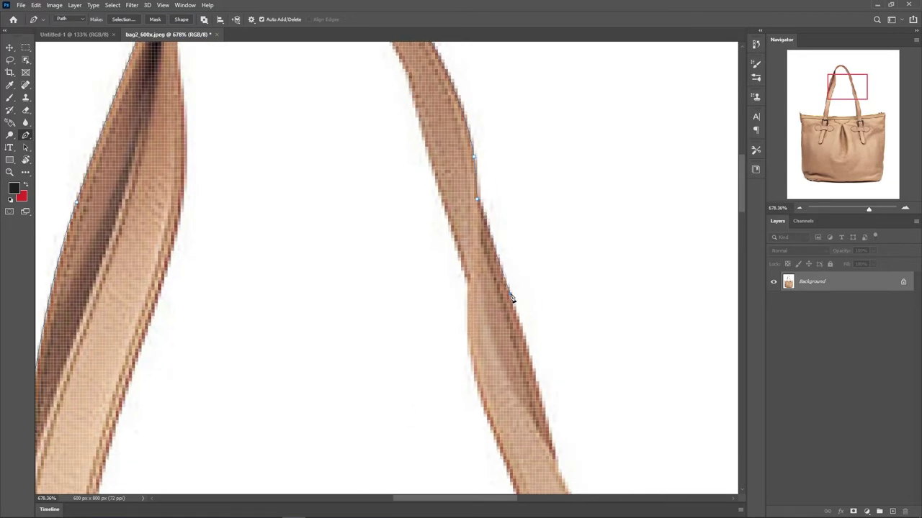
{"action": "scroll", "coordinate": [511, 297], "scroll_direction": "down", "scroll_amount": 3}
{"action": "scroll", "coordinate": [534, 374], "scroll_direction": "up", "scroll_amount": 3}
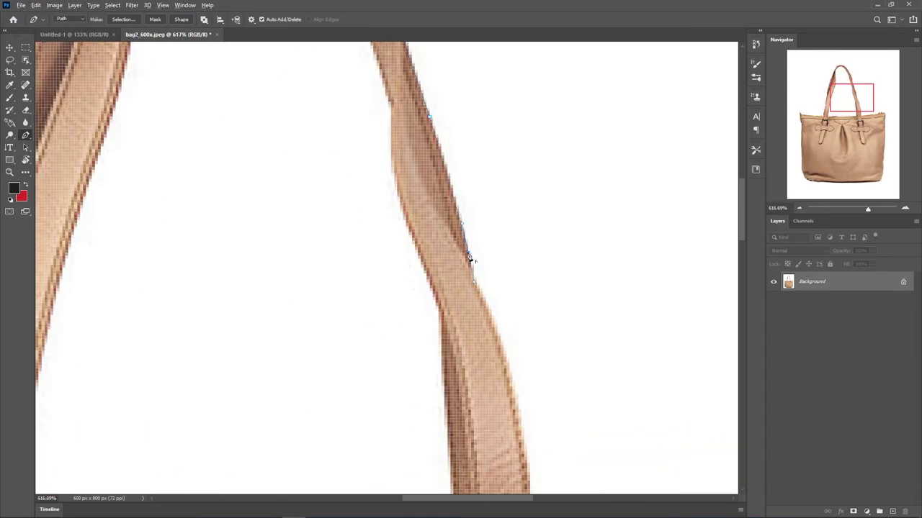
{"action": "mouse_move", "coordinate": [503, 342]}
{"action": "left_mouse_down"}
{"action": "mouse_move", "coordinate": [486, 261]}
{"action": "mouse_move", "coordinate": [516, 437]}
{"action": "left_mouse_up"}
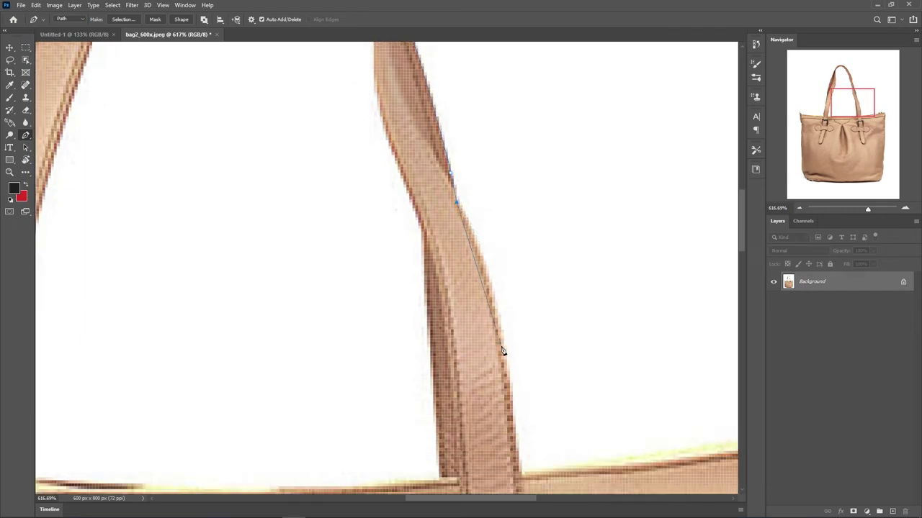
Step: Add a curved anchor on the strap edge by the buckle, breaking its outgoing curve
{"action": "left_click_drag", "start_coordinate": [502, 350], "coordinate": [469, 142]}
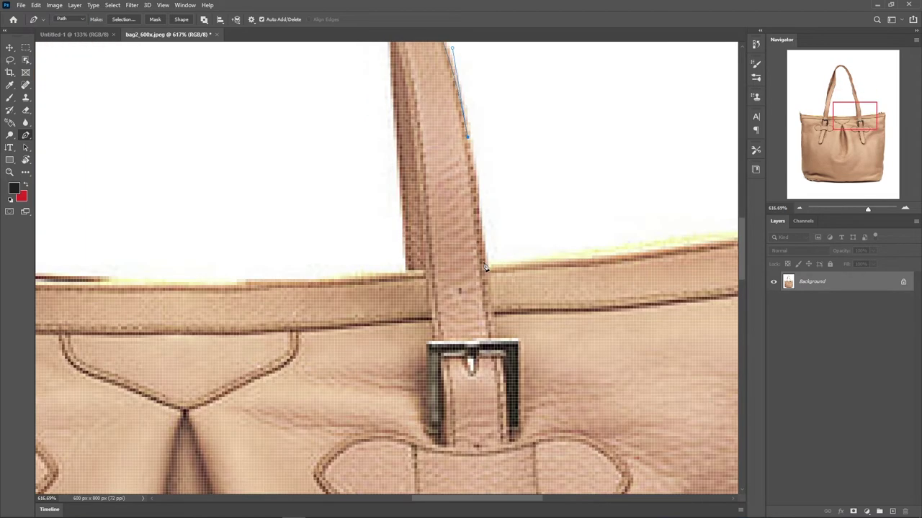
{"action": "left_click_drag", "start_coordinate": [480, 228], "coordinate": [482, 285]}
{"action": "left_click", "coordinate": [480, 228], "text": "alt"}
{"action": "scroll", "coordinate": [551, 267], "scroll_direction": "right", "scroll_amount": 5}
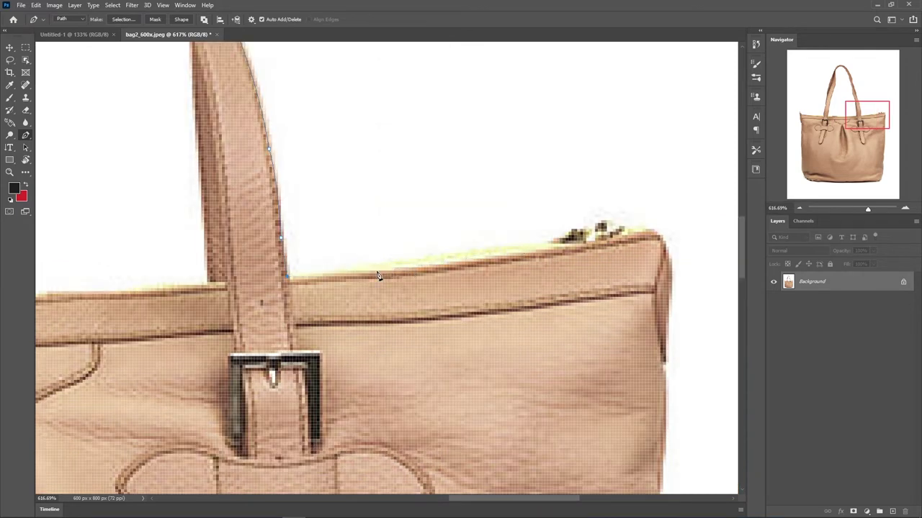
{"action": "scroll", "coordinate": [574, 237], "scroll_direction": "up", "scroll_amount": 2}
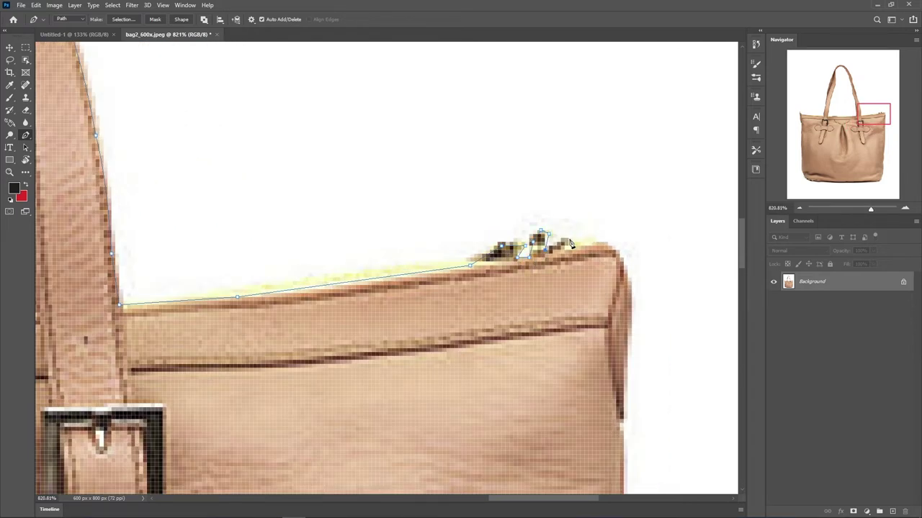
{"action": "scroll", "coordinate": [563, 223], "scroll_direction": "down", "scroll_amount": 1}
{"action": "scroll", "coordinate": [560, 215], "scroll_direction": "right", "scroll_amount": 1}
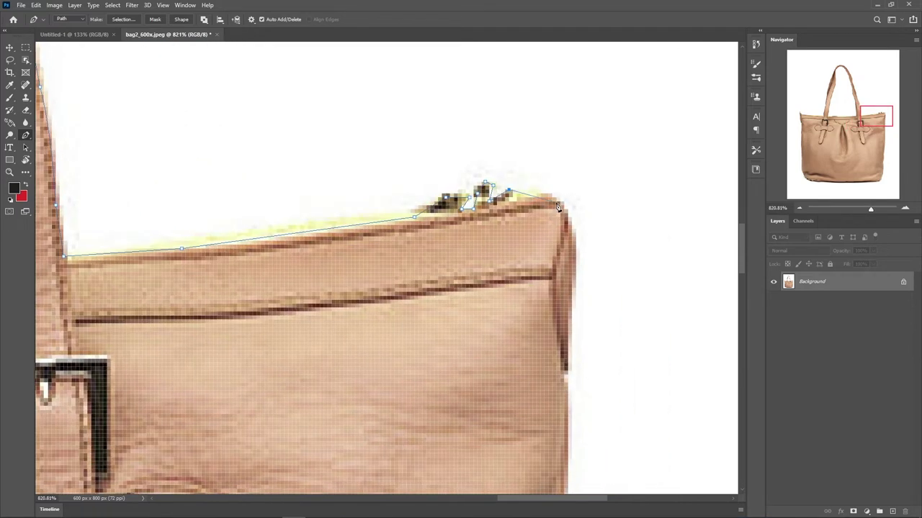
Step: Add a curved point at the bag's right edge and follow it down toward the bottom
{"action": "left_click_drag", "start_coordinate": [571, 237], "coordinate": [576, 285]}
{"action": "left_click_drag", "start_coordinate": [536, 400], "coordinate": [543, 232]}
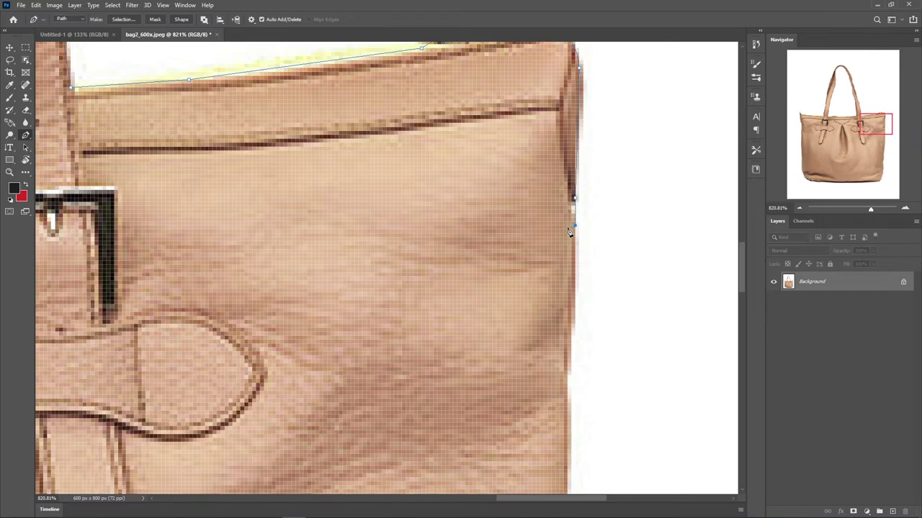
{"action": "scroll", "coordinate": [569, 232], "scroll_direction": "down", "scroll_amount": 2}
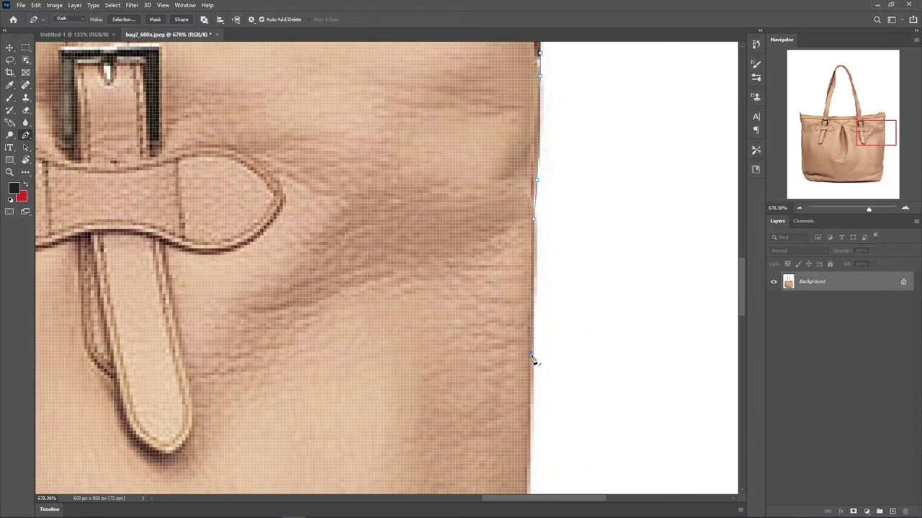
{"action": "left_click_drag", "start_coordinate": [532, 360], "coordinate": [547, 216]}
{"action": "left_click_drag", "start_coordinate": [560, 344], "coordinate": [525, 231]}
{"action": "scroll", "coordinate": [526, 208], "scroll_direction": "down", "scroll_amount": 1}
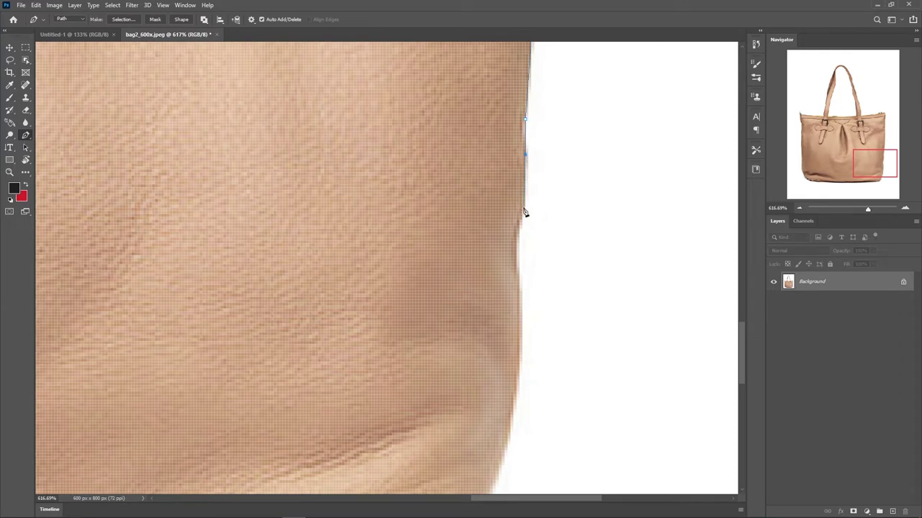
{"action": "scroll", "coordinate": [525, 212], "scroll_direction": "down", "scroll_amount": 1}
{"action": "scroll", "coordinate": [518, 193], "scroll_direction": "down", "scroll_amount": 1}
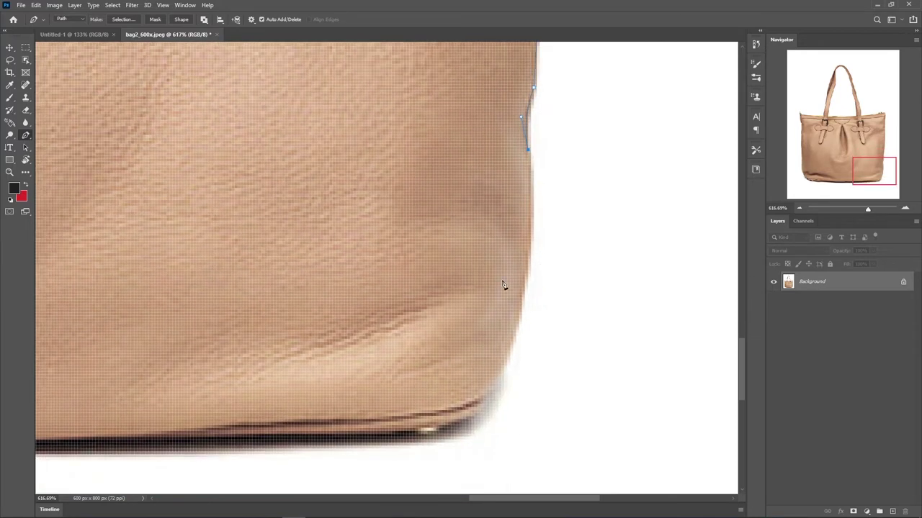
{"action": "mouse_move", "coordinate": [522, 301]}
{"action": "left_mouse_down"}
{"action": "mouse_move", "coordinate": [510, 370]}
{"action": "mouse_move", "coordinate": [484, 395]}
{"action": "mouse_move", "coordinate": [483, 411]}
{"action": "mouse_move", "coordinate": [558, 246]}
{"action": "mouse_move", "coordinate": [453, 264]}
{"action": "left_mouse_up"}
{"action": "scroll", "coordinate": [504, 253], "scroll_direction": "down", "scroll_amount": 2}
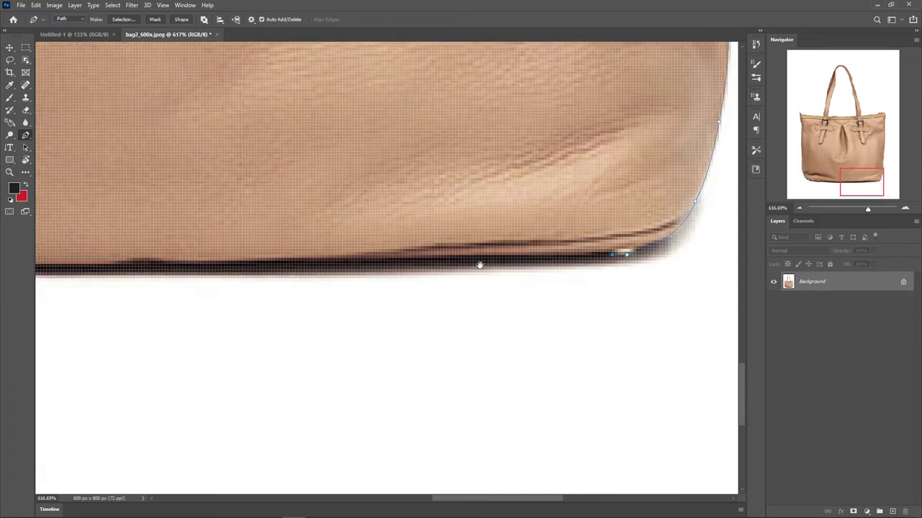
{"action": "scroll", "coordinate": [479, 263], "scroll_direction": "down", "scroll_amount": 2}
Step: Place curved anchors at the bottom-left corner and up the lower left edge
{"action": "left_click_drag", "start_coordinate": [338, 271], "coordinate": [482, 277]}
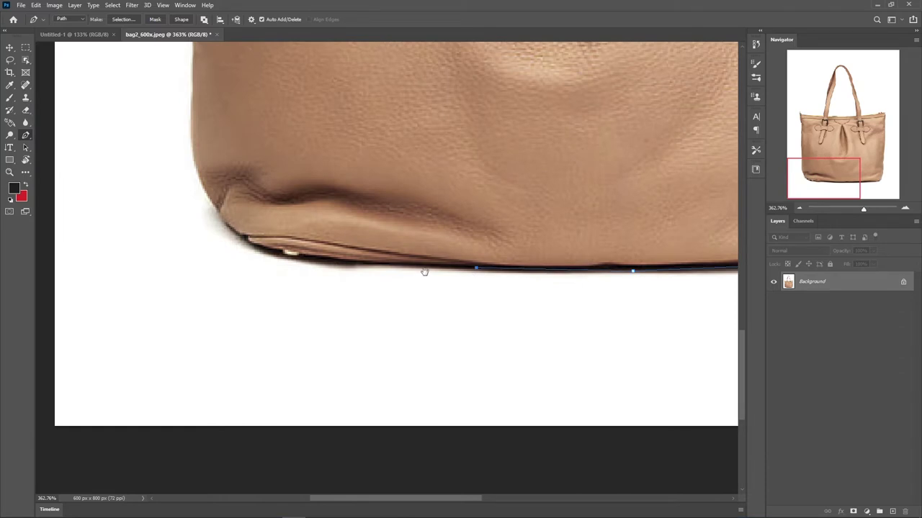
{"action": "scroll", "coordinate": [396, 267], "scroll_direction": "up", "scroll_amount": 1}
{"action": "scroll", "coordinate": [406, 262], "scroll_direction": "up", "scroll_amount": 1}
{"action": "scroll", "coordinate": [384, 249], "scroll_direction": "up", "scroll_amount": 1}
{"action": "scroll", "coordinate": [384, 249], "scroll_direction": "up", "scroll_amount": 1}
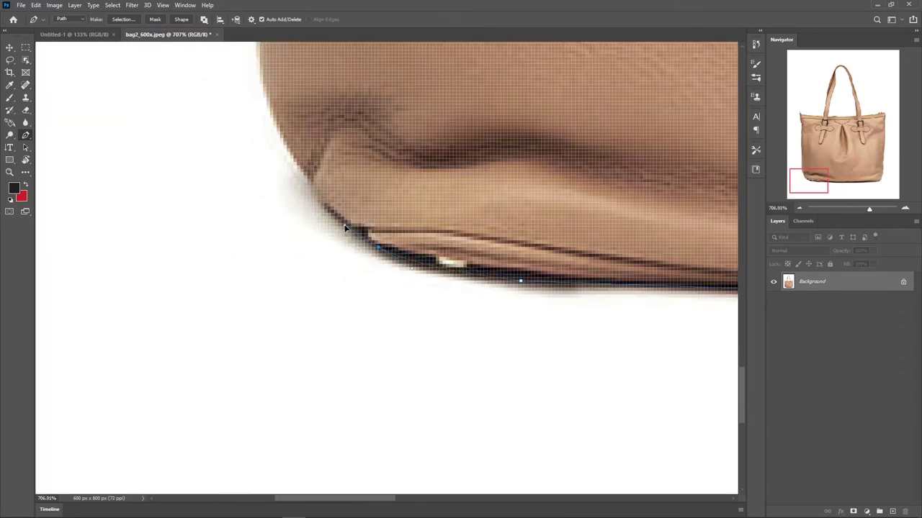
{"action": "left_click_drag", "start_coordinate": [349, 224], "coordinate": [362, 247]}
{"action": "scroll", "coordinate": [295, 164], "scroll_direction": "up", "scroll_amount": 3}
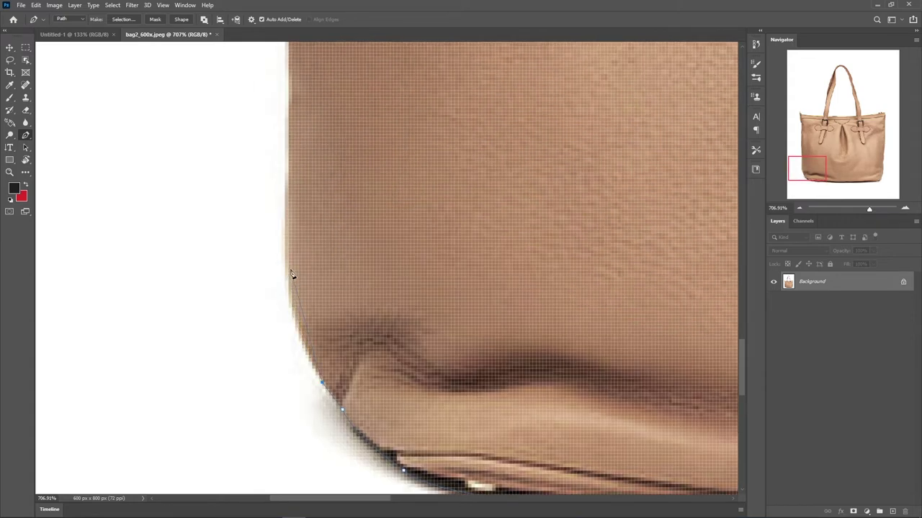
{"action": "left_click_drag", "start_coordinate": [288, 267], "coordinate": [290, 205]}
{"action": "scroll", "coordinate": [295, 288], "scroll_direction": "up", "scroll_amount": 3}
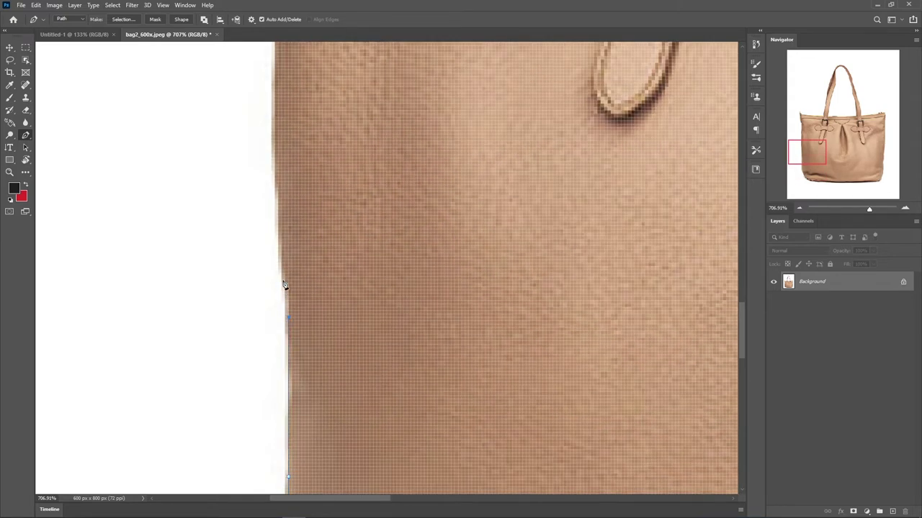
Step: Finish the left edge with more anchors and delete the stray middle anchor
{"action": "left_click", "coordinate": [279, 237]}
{"action": "scroll", "coordinate": [287, 260], "scroll_direction": "up", "scroll_amount": 3}
{"action": "left_click", "coordinate": [296, 290]}
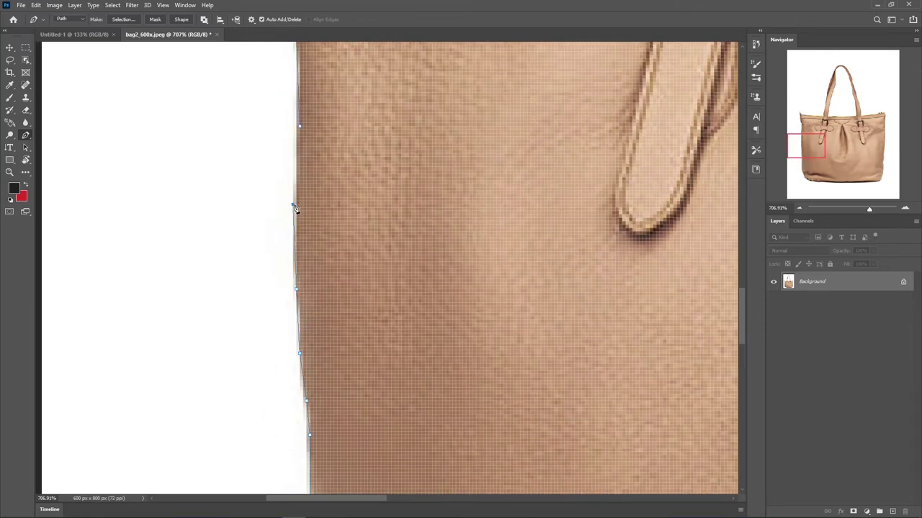
{"action": "left_click", "coordinate": [300, 127]}
{"action": "left_click", "coordinate": [293, 203]}
Step: Load the outline path as a selection and invert it onto the white background
{"action": "key", "text": "ctrl+0"}
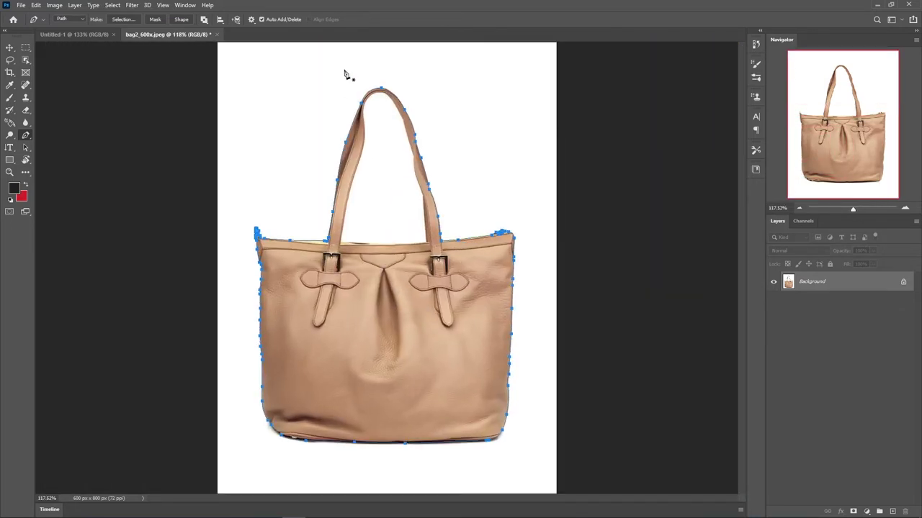
{"action": "key", "text": "ctrl+Return"}
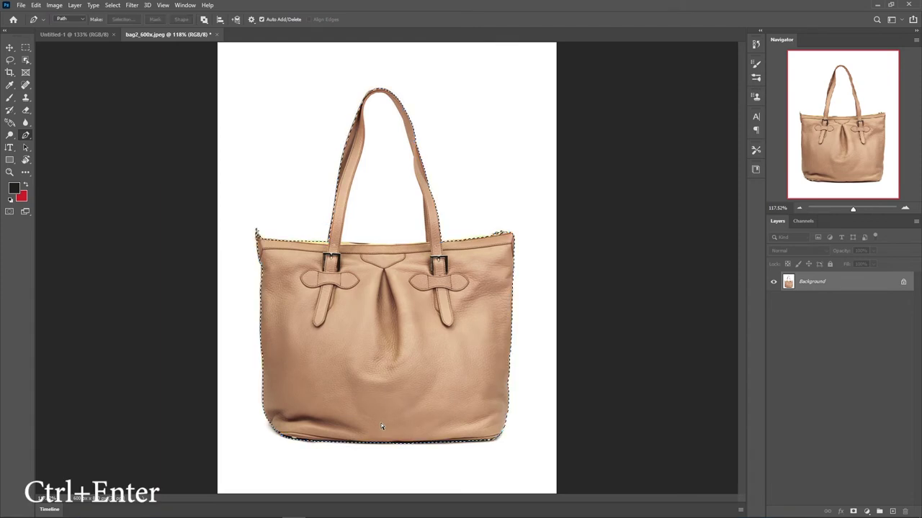
{"action": "scroll", "coordinate": [474, 268], "scroll_direction": "up", "scroll_amount": 2}
{"action": "scroll", "coordinate": [474, 271], "scroll_direction": "down", "scroll_amount": 2}
{"action": "key", "text": "ctrl+shift+i"}
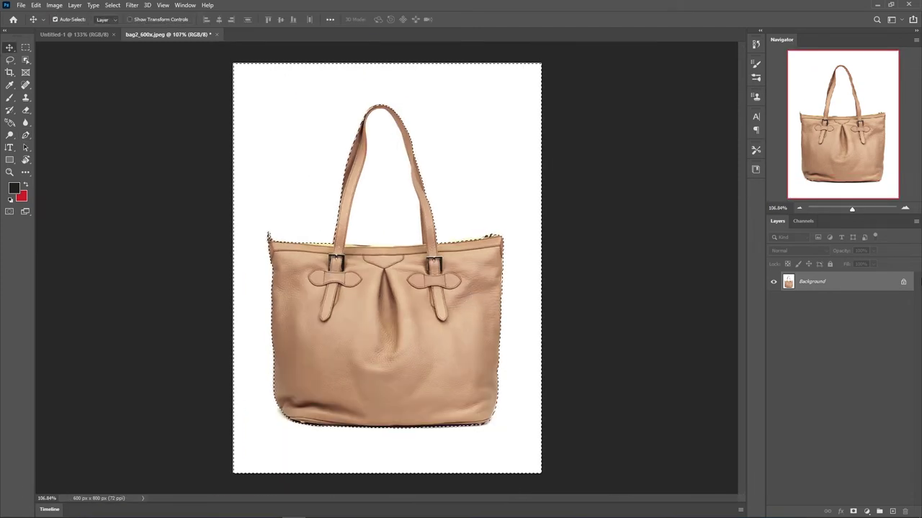
Step: Unlock the Background layer, delete the white area, and deselect
{"action": "key", "text": "v"}
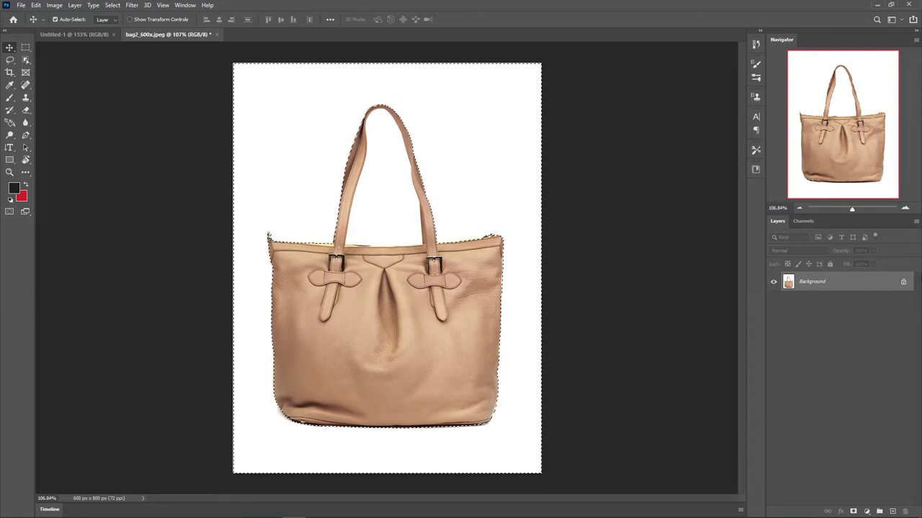
{"action": "left_click", "coordinate": [904, 284]}
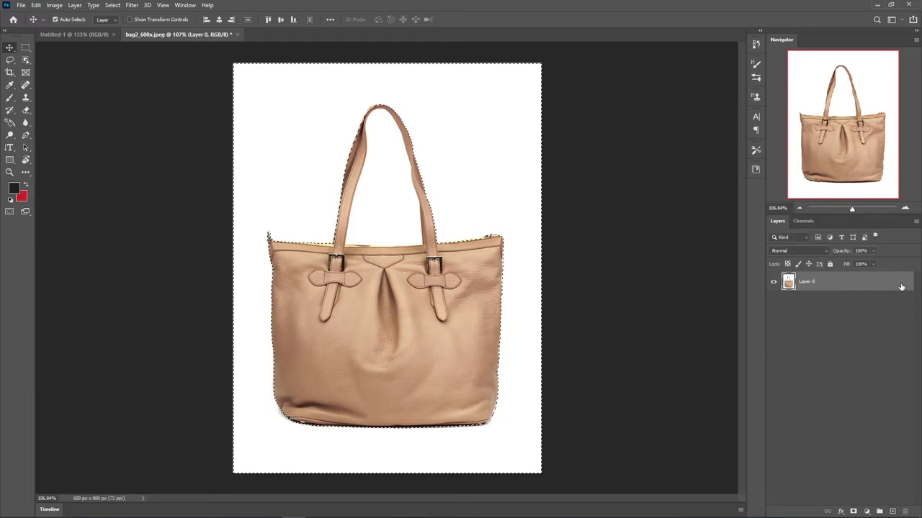
{"action": "double_click", "coordinate": [886, 283]}
{"action": "left_click", "coordinate": [846, 66]}
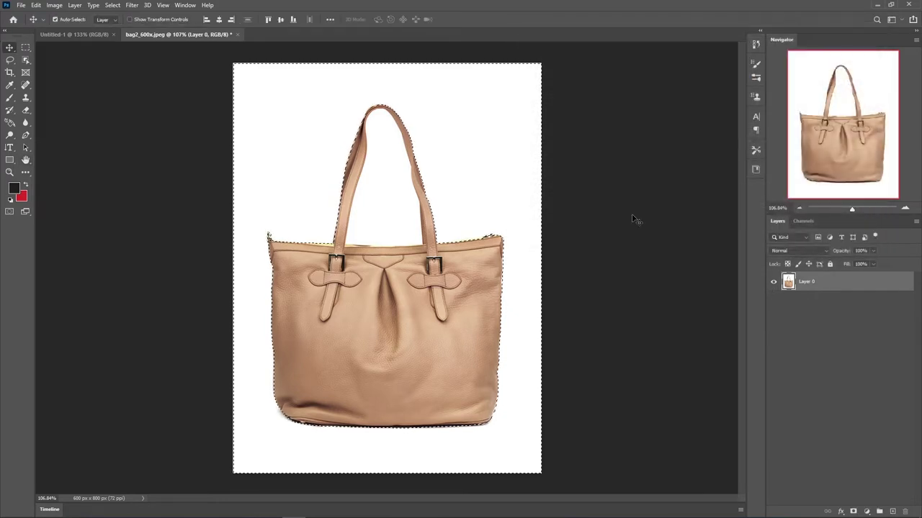
{"action": "key", "text": "Delete"}
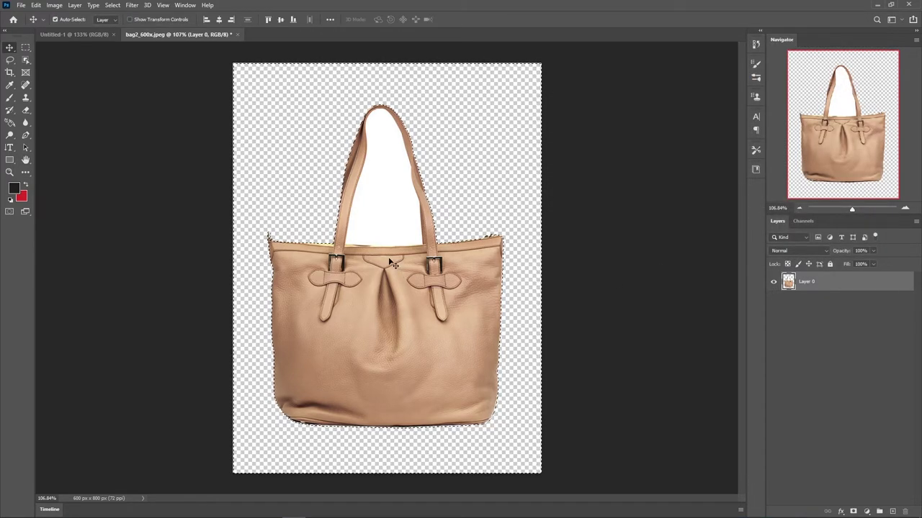
{"action": "scroll", "coordinate": [365, 183], "scroll_direction": "up", "scroll_amount": 1}
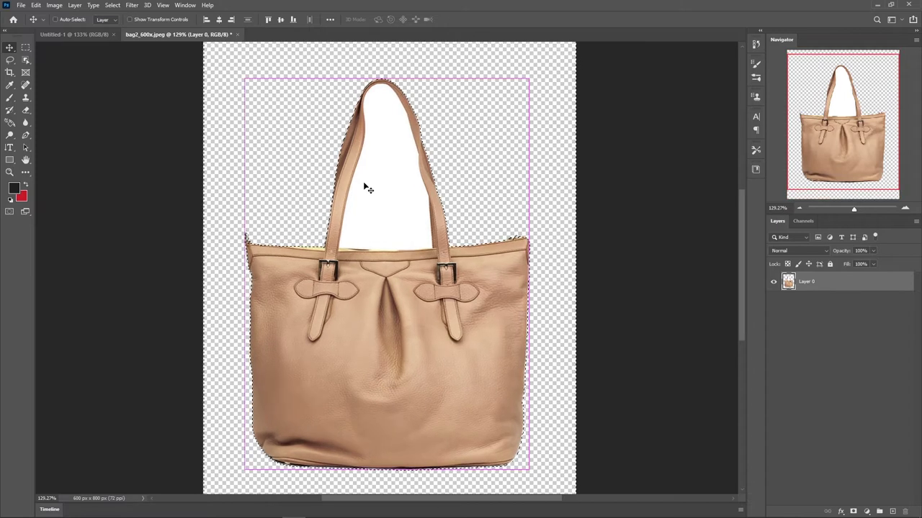
{"action": "key", "text": "ctrl+d"}
{"action": "scroll", "coordinate": [367, 183], "scroll_direction": "up", "scroll_amount": 2}
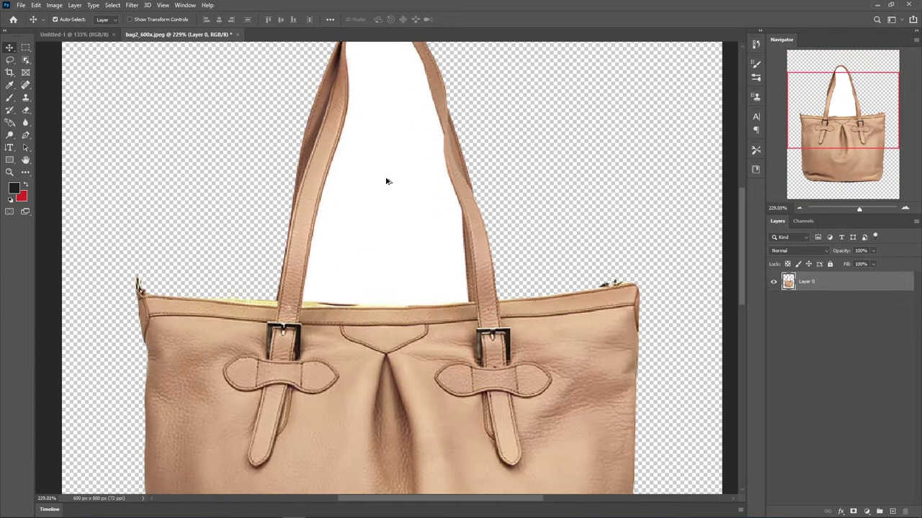
{"action": "scroll", "coordinate": [387, 181], "scroll_direction": "up", "scroll_amount": 2}
Step: Start a new pen path up the left strap's inner edge
{"action": "key", "text": "p"}
{"action": "scroll", "coordinate": [284, 211], "scroll_direction": "down", "scroll_amount": 1}
{"action": "scroll", "coordinate": [285, 211], "scroll_direction": "up", "scroll_amount": 5}
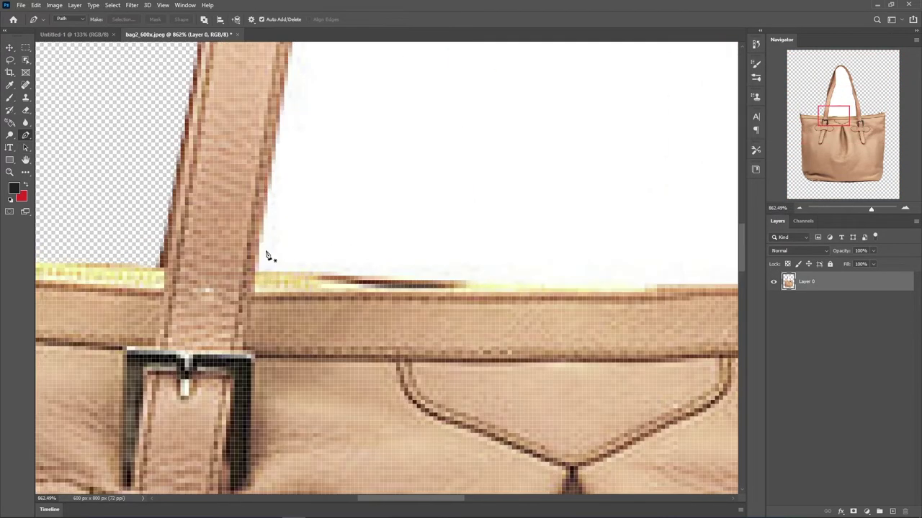
{"action": "left_click", "coordinate": [256, 278]}
{"action": "scroll", "coordinate": [278, 139], "scroll_direction": "down", "scroll_amount": 1}
{"action": "left_click", "coordinate": [276, 319]}
{"action": "scroll", "coordinate": [298, 155], "scroll_direction": "down", "scroll_amount": 2}
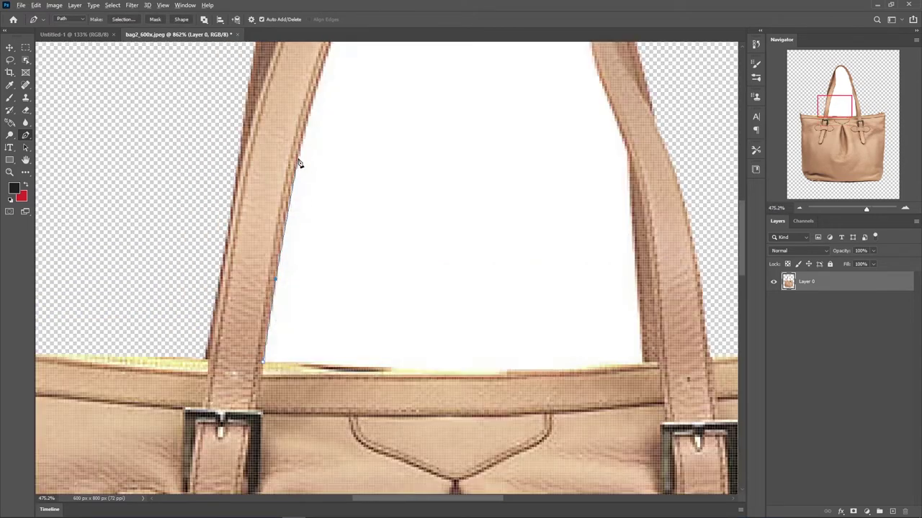
{"action": "scroll", "coordinate": [301, 180], "scroll_direction": "up", "scroll_amount": 1}
{"action": "mouse_move", "coordinate": [329, 98]}
{"action": "left_mouse_down"}
{"action": "mouse_move", "coordinate": [345, 188]}
{"action": "mouse_move", "coordinate": [345, 276]}
{"action": "left_mouse_up"}
{"action": "mouse_move", "coordinate": [298, 329]}
{"action": "left_mouse_down"}
{"action": "mouse_move", "coordinate": [294, 302]}
{"action": "mouse_move", "coordinate": [299, 351]}
{"action": "left_mouse_up"}
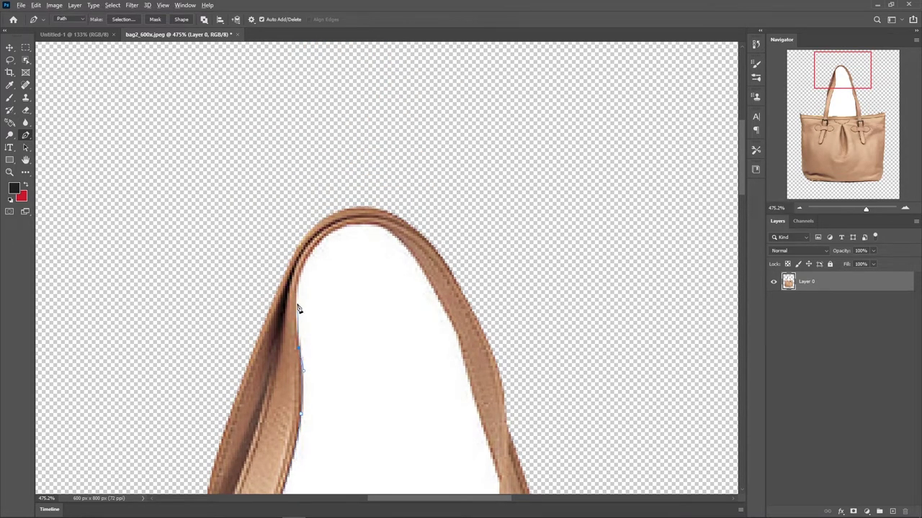
Step: Curve the path over the strap top and down the right strap's inner edge
{"action": "scroll", "coordinate": [307, 278], "scroll_direction": "up", "scroll_amount": 2, "text": "alt"}
{"action": "left_click_drag", "start_coordinate": [325, 232], "coordinate": [358, 193]}
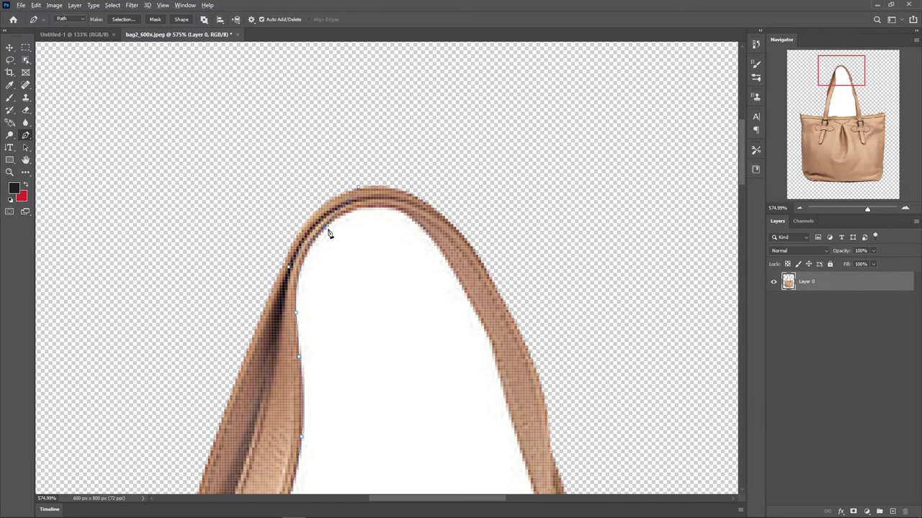
{"action": "left_click_drag", "start_coordinate": [408, 216], "coordinate": [452, 242]}
{"action": "left_click_drag", "start_coordinate": [490, 338], "coordinate": [531, 435]}
{"action": "left_click_drag", "start_coordinate": [523, 403], "coordinate": [416, 223]}
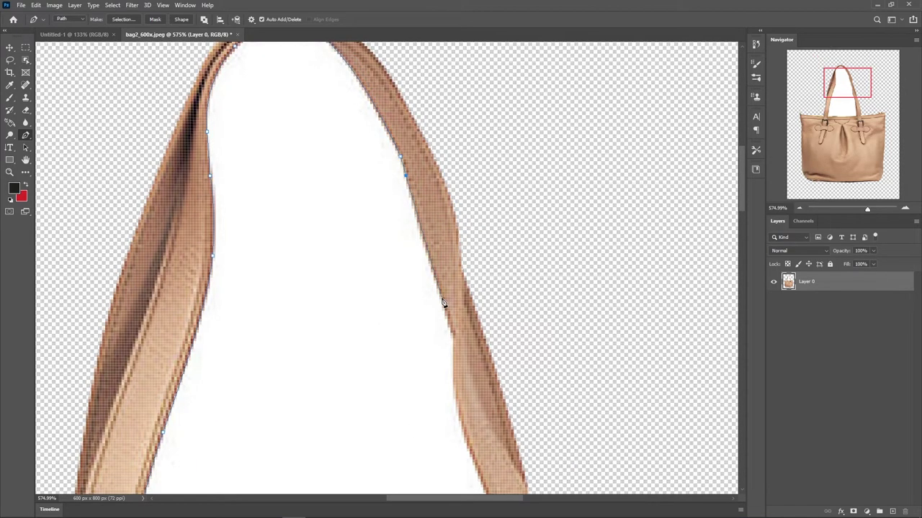
{"action": "left_click_drag", "start_coordinate": [466, 368], "coordinate": [397, 162]}
{"action": "left_click_drag", "start_coordinate": [405, 246], "coordinate": [418, 283]}
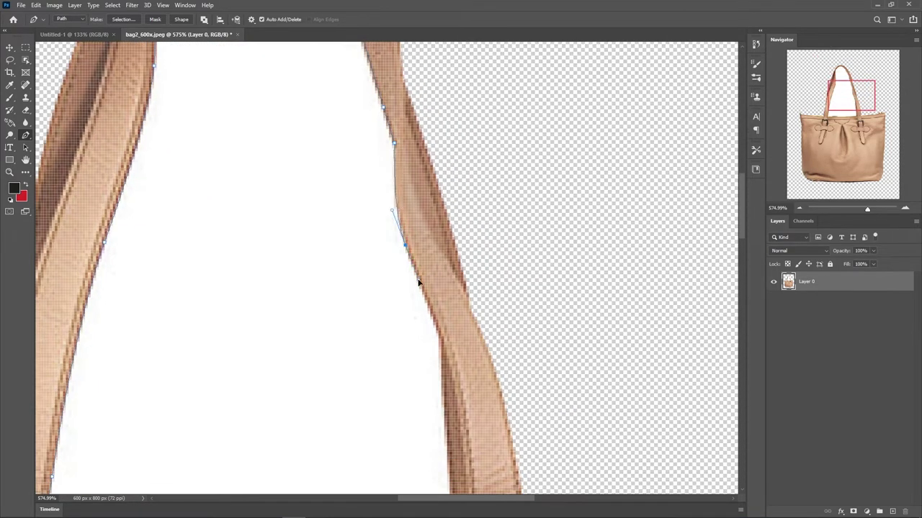
Step: Close the path along the bag's top edge and load it as a selection to clear
{"action": "left_click_drag", "start_coordinate": [437, 327], "coordinate": [419, 220]}
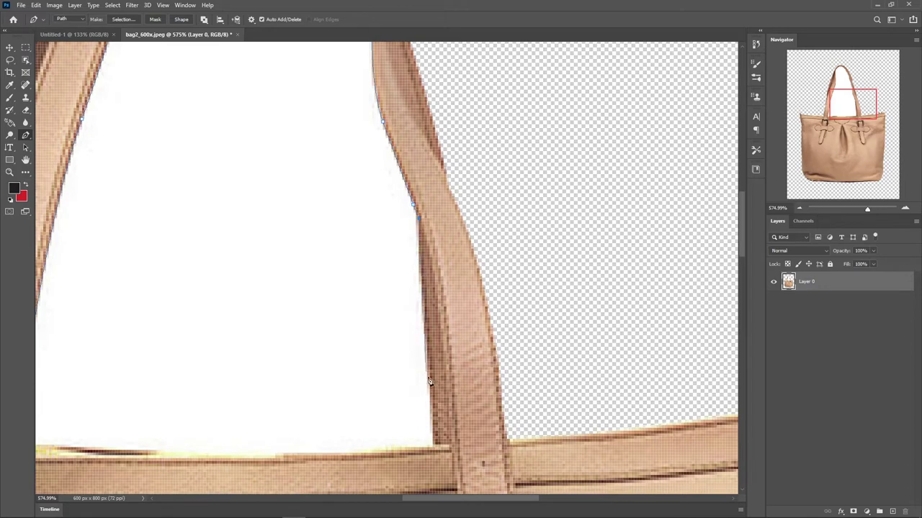
{"action": "scroll", "coordinate": [432, 380], "scroll_direction": "down", "scroll_amount": 2}
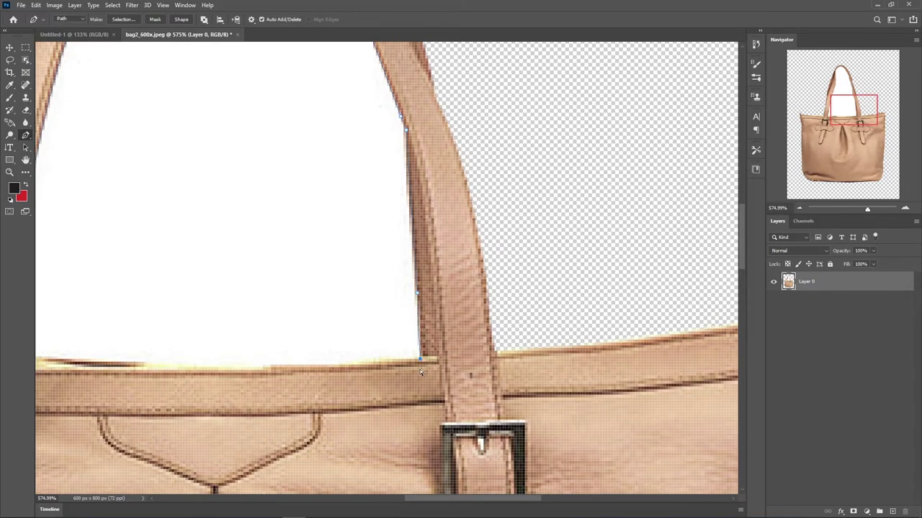
{"action": "scroll", "coordinate": [425, 364], "scroll_direction": "down", "scroll_amount": 2}
{"action": "scroll", "coordinate": [477, 350], "scroll_direction": "up", "scroll_amount": 4}
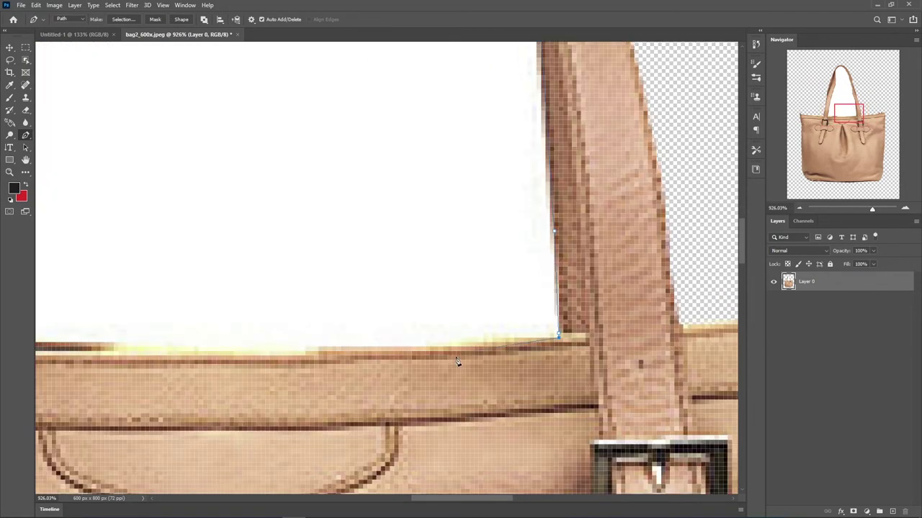
{"action": "left_click", "coordinate": [444, 351]}
{"action": "scroll", "coordinate": [461, 345], "scroll_direction": "down", "scroll_amount": 3}
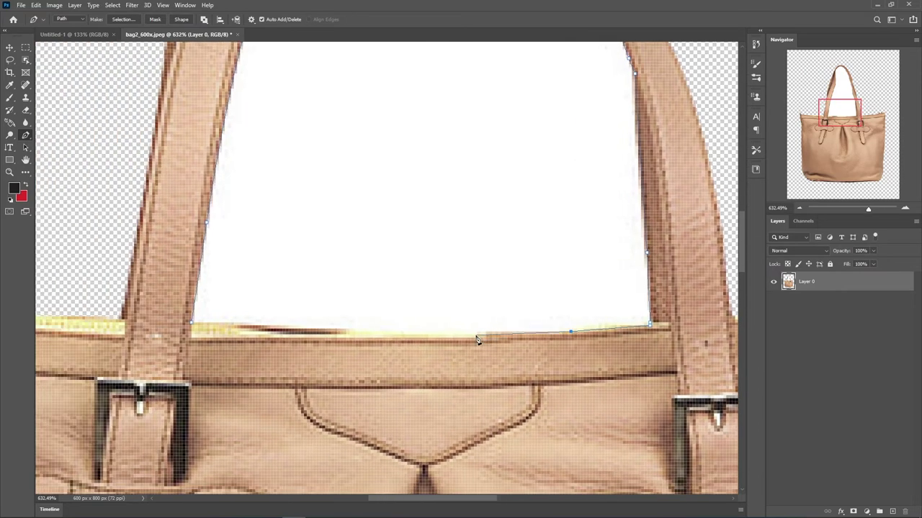
{"action": "left_click", "coordinate": [325, 332]}
{"action": "left_click", "coordinate": [193, 326]}
{"action": "scroll", "coordinate": [216, 320], "scroll_direction": "down", "scroll_amount": 3}
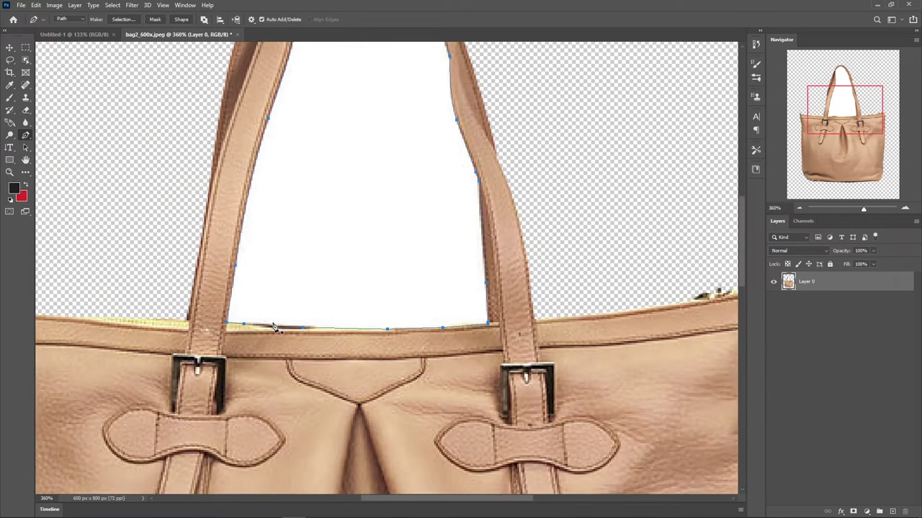
{"action": "scroll", "coordinate": [350, 288], "scroll_direction": "down", "scroll_amount": 2}
{"action": "key", "text": "ctrl+Return"}
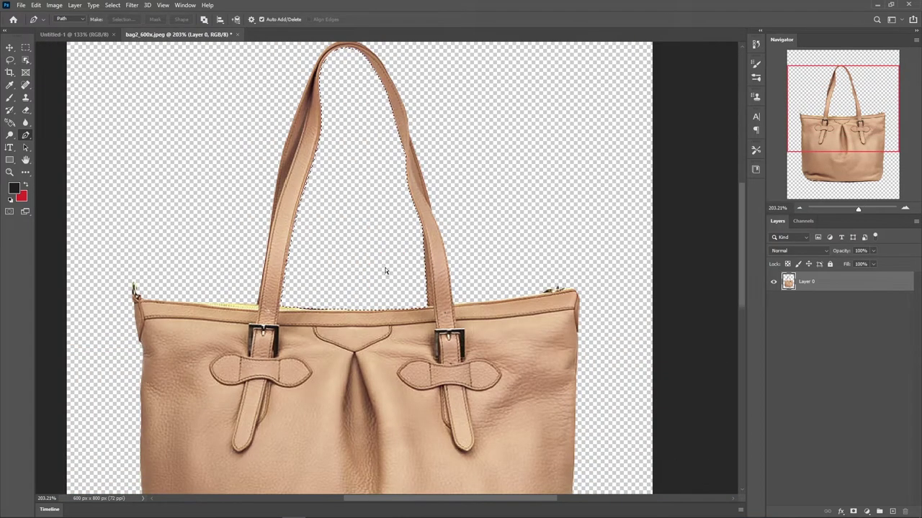
Step: Drag the bag into Untitled-1 and convert Layer 1 to a smart object
{"action": "key", "text": "v"}
{"action": "key", "text": "ctrl+Tab"}
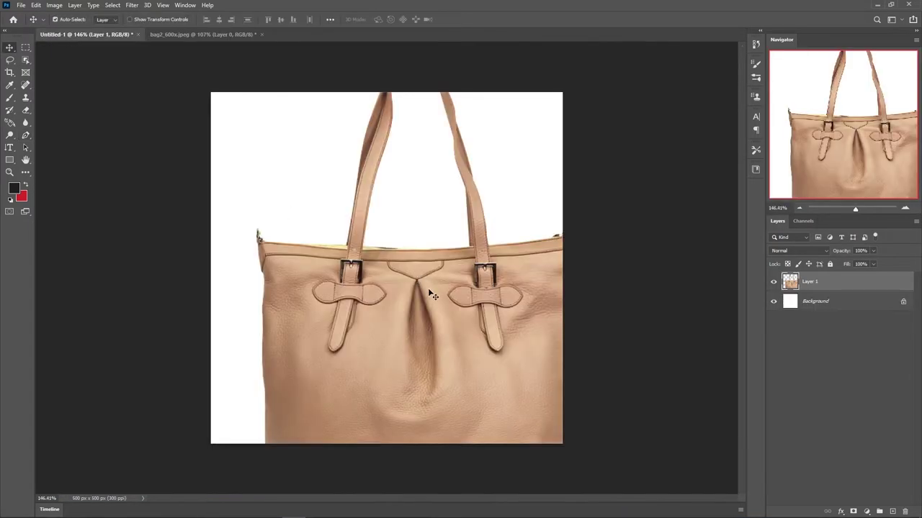
{"action": "left_click_drag", "start_coordinate": [418, 277], "coordinate": [395, 227]}
{"action": "right_click", "coordinate": [834, 285]}
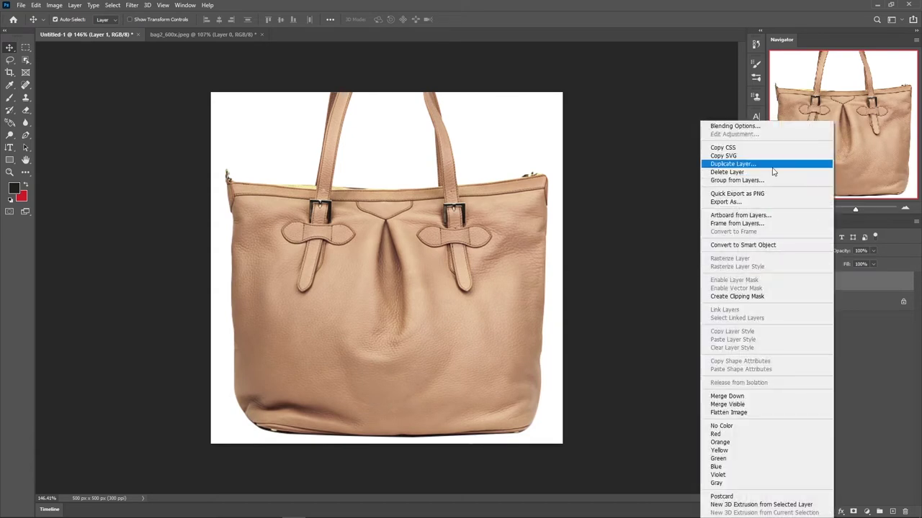
{"action": "left_click", "coordinate": [763, 247]}
Step: Free-transform the bag down to a fraction of its size and commit
{"action": "key", "text": "ctrl+t"}
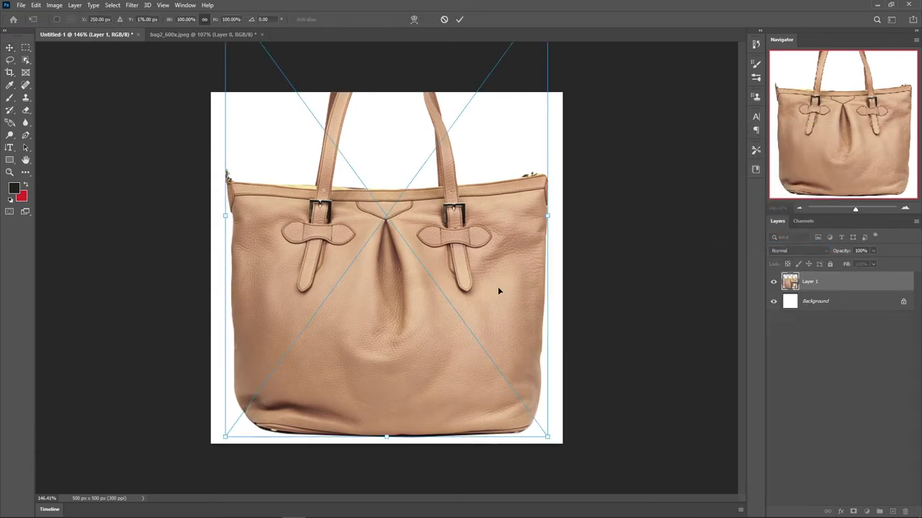
{"action": "key", "text": "ctrl+minus"}
{"action": "left_click_drag", "start_coordinate": [477, 113], "coordinate": [428, 205]}
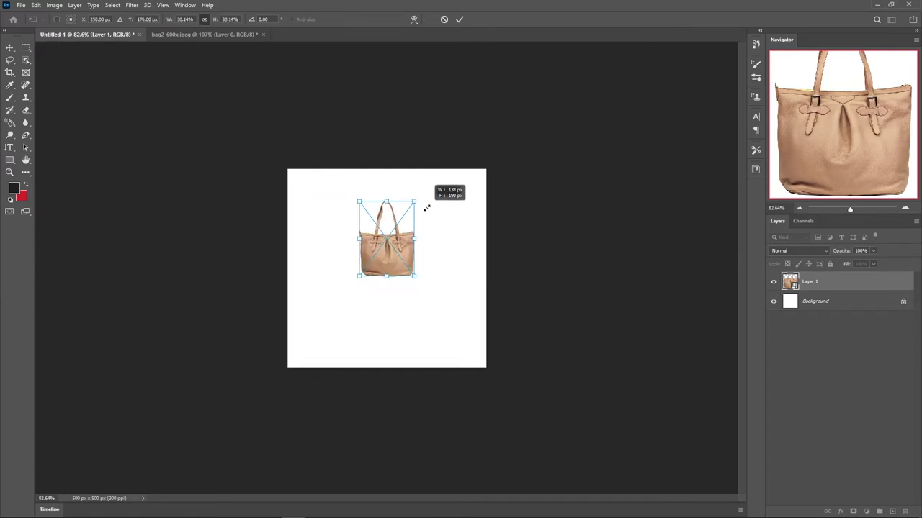
{"action": "left_click_drag", "start_coordinate": [428, 204], "coordinate": [442, 180]}
{"action": "left_click", "coordinate": [459, 19]}
{"action": "key", "text": "ctrl+plus"}
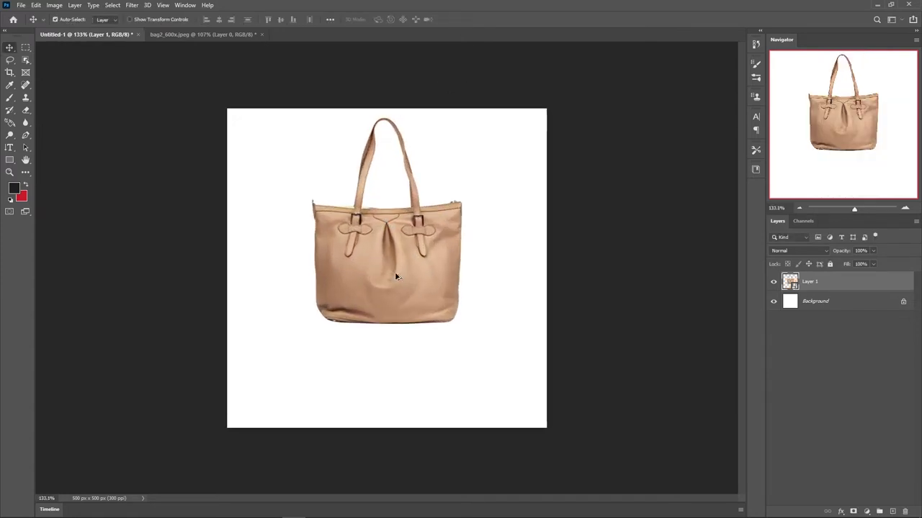
Step: Move the bag 89 px down to centre it on the canvas
{"action": "left_click_drag", "start_coordinate": [393, 261], "coordinate": [394, 322]}
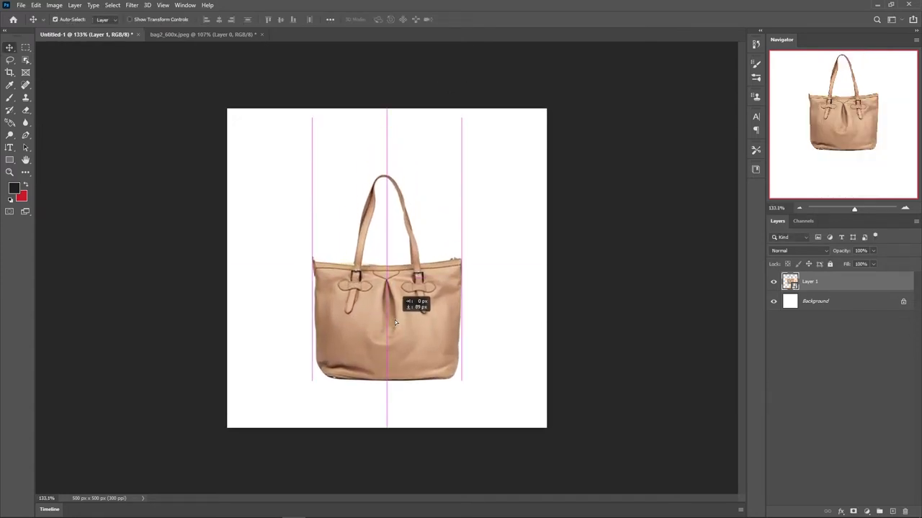
{"action": "scroll", "coordinate": [529, 362], "scroll_direction": "up", "scroll_amount": 5}
{"action": "scroll", "coordinate": [528, 361], "scroll_direction": "down", "scroll_amount": 3}
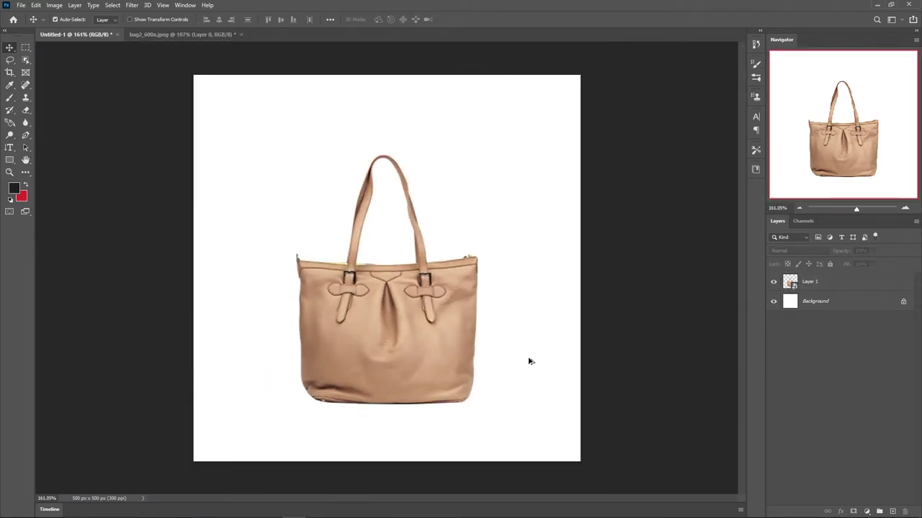
{"action": "scroll", "coordinate": [529, 361], "scroll_direction": "down", "scroll_amount": 1}
{"action": "scroll", "coordinate": [528, 362], "scroll_direction": "up", "scroll_amount": 1}
{"action": "scroll", "coordinate": [529, 361], "scroll_direction": "down", "scroll_amount": 1}
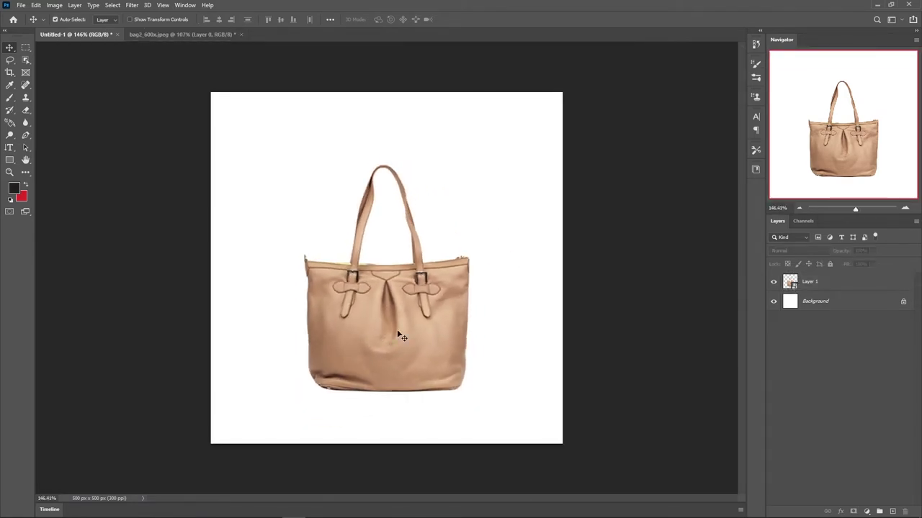
{"action": "left_click", "coordinate": [398, 333]}
Step: Add a Solid Color fill layer above Background using tan #f0b38b sampled from the bag
{"action": "left_click", "coordinate": [837, 307]}
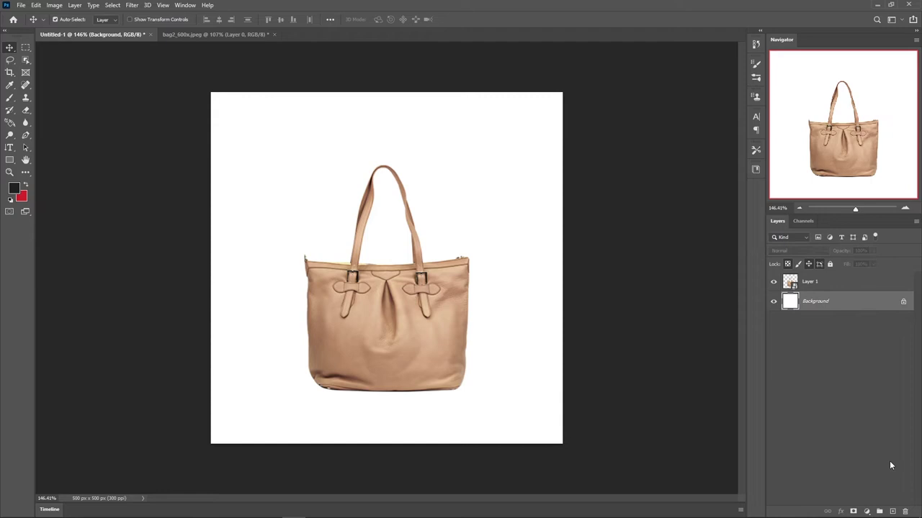
{"action": "left_click", "coordinate": [866, 511]}
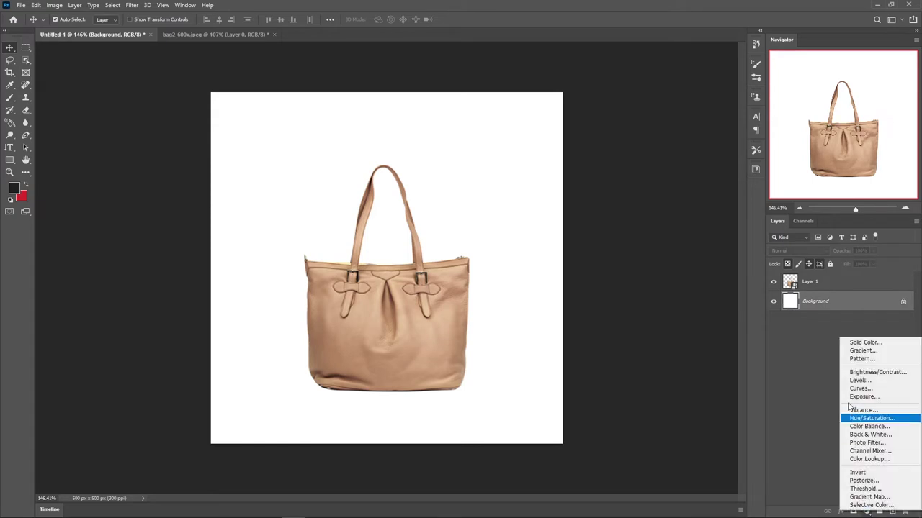
{"action": "left_click", "coordinate": [864, 343]}
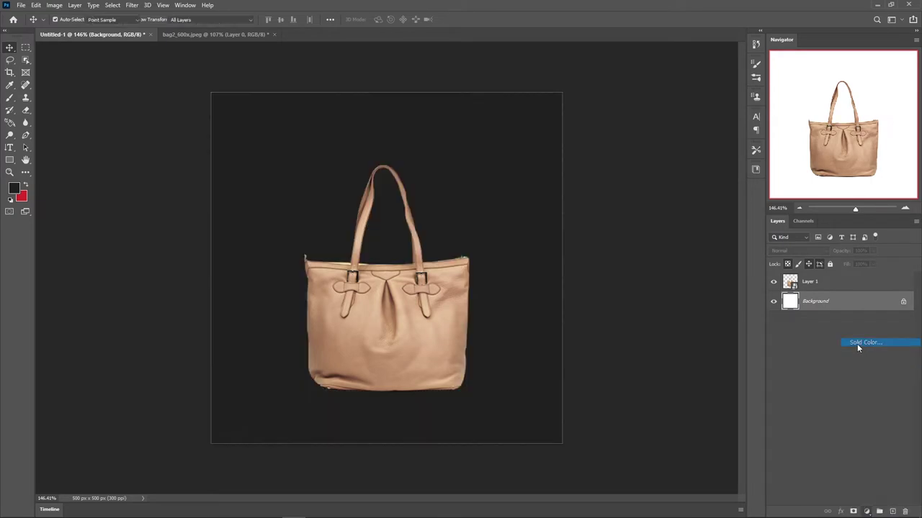
{"action": "left_click", "coordinate": [371, 325]}
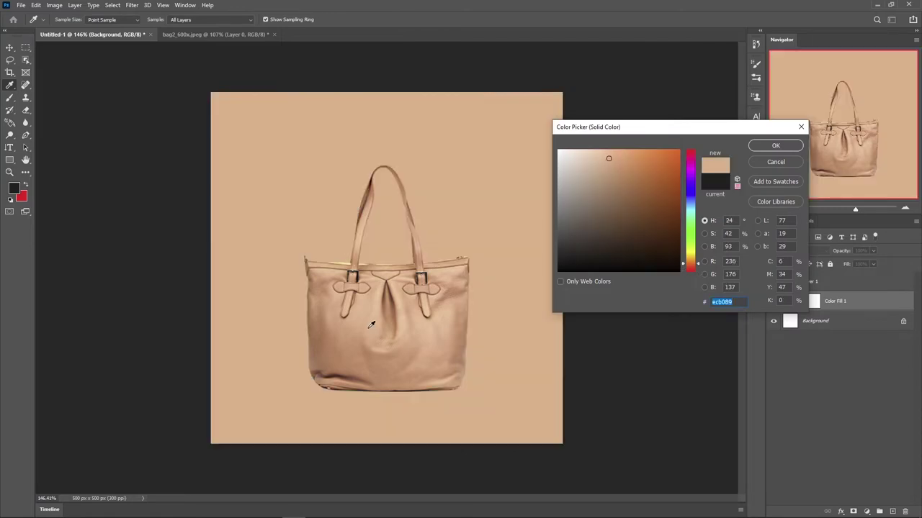
{"action": "left_click", "coordinate": [364, 333]}
{"action": "left_click", "coordinate": [368, 312]}
{"action": "left_click", "coordinate": [776, 145]}
{"action": "scroll", "coordinate": [414, 317], "scroll_direction": "up", "scroll_amount": 3}
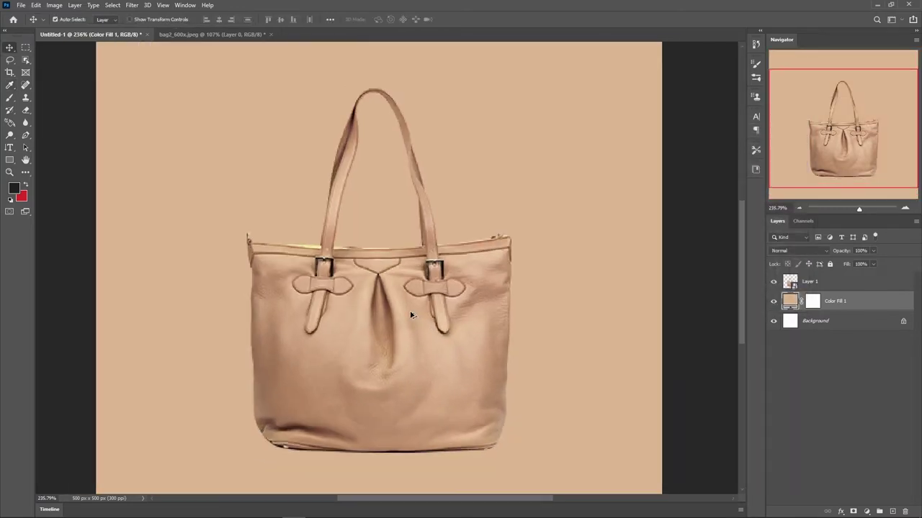
{"action": "scroll", "coordinate": [411, 315], "scroll_direction": "down", "scroll_amount": 4}
{"action": "scroll", "coordinate": [411, 315], "scroll_direction": "up", "scroll_amount": 1}
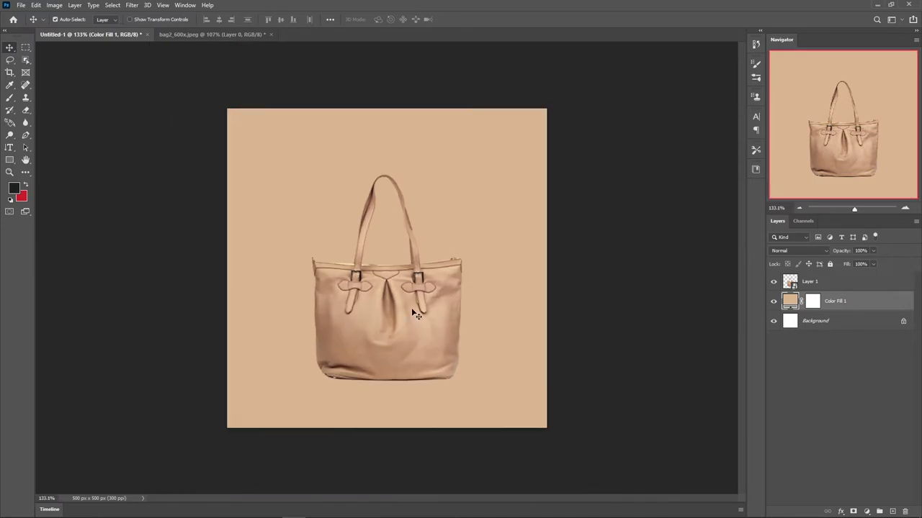
{"action": "left_click", "coordinate": [867, 511]}
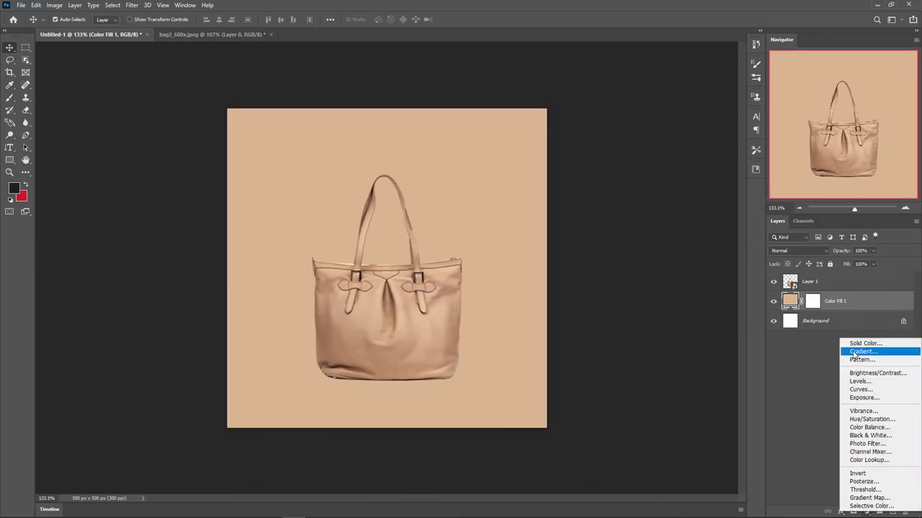
{"action": "left_click", "coordinate": [857, 353]}
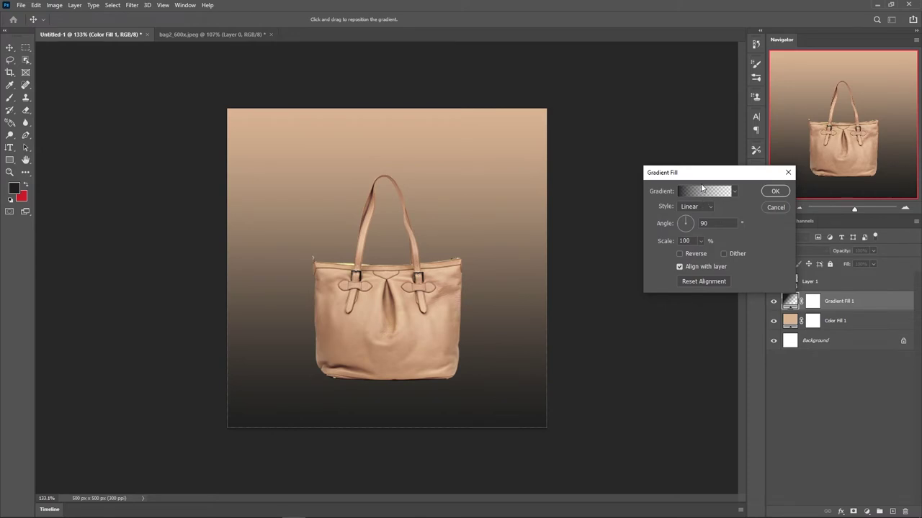
{"action": "key", "text": "Escape"}
{"action": "scroll", "coordinate": [330, 355], "scroll_direction": "up", "scroll_amount": 3}
{"action": "scroll", "coordinate": [331, 356], "scroll_direction": "down", "scroll_amount": 1}
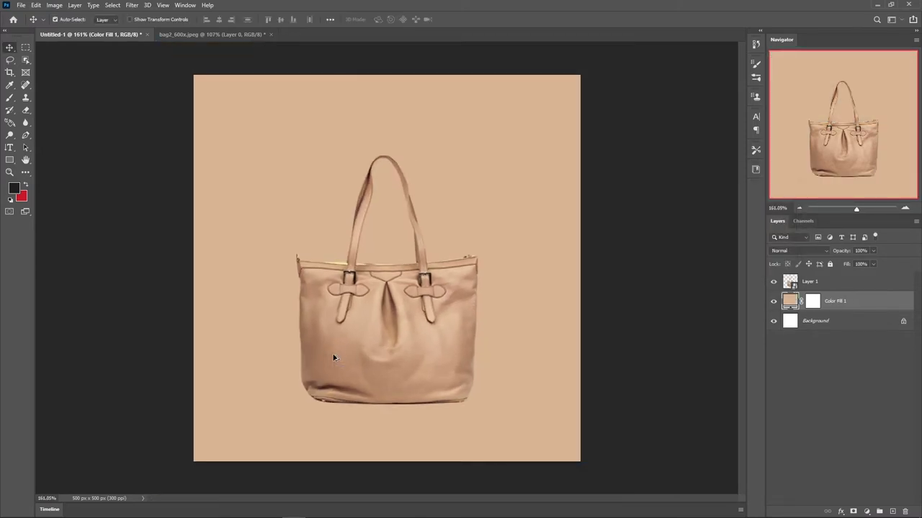
{"action": "left_click", "coordinate": [646, 369]}
{"action": "left_click", "coordinate": [377, 331]}
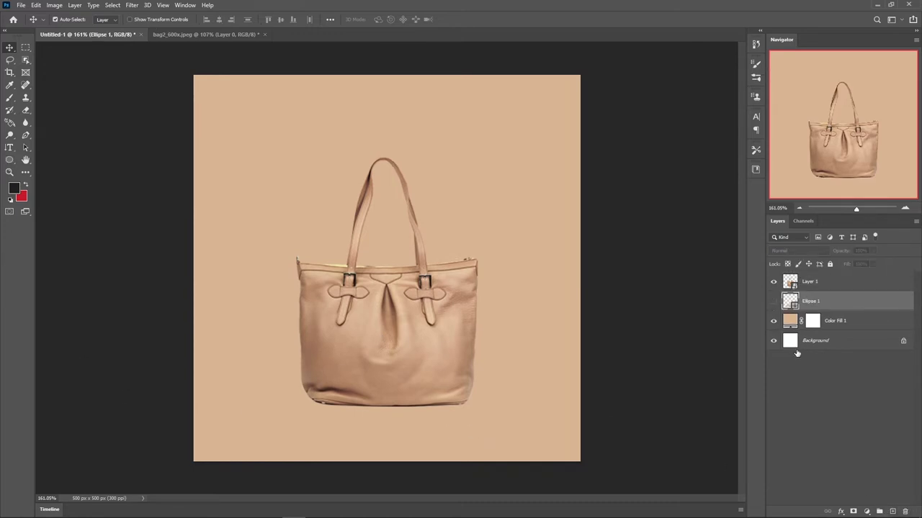
Step: Delete the stray Ellipse 1 layer, add a new layer and sample a light tan foreground colour
{"action": "key", "text": "Delete"}
{"action": "left_click", "coordinate": [893, 511]}
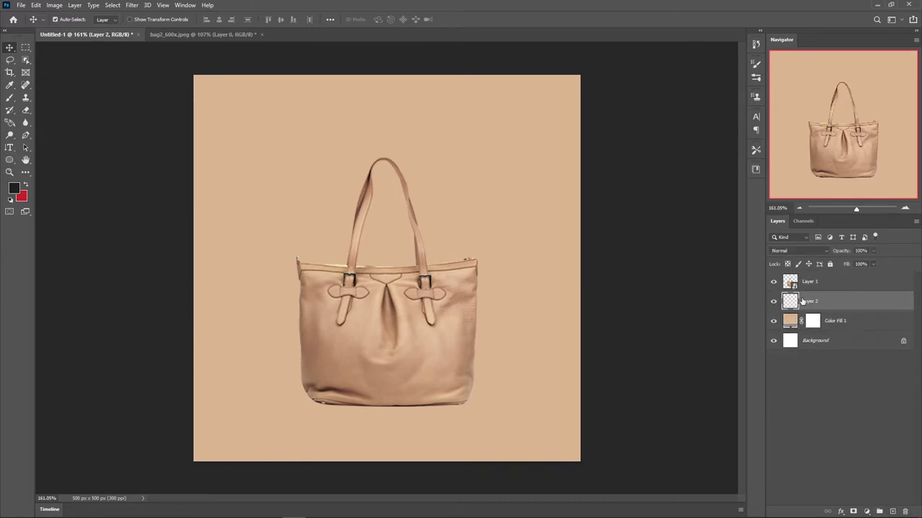
{"action": "left_click", "coordinate": [14, 191]}
{"action": "left_click", "coordinate": [320, 209]}
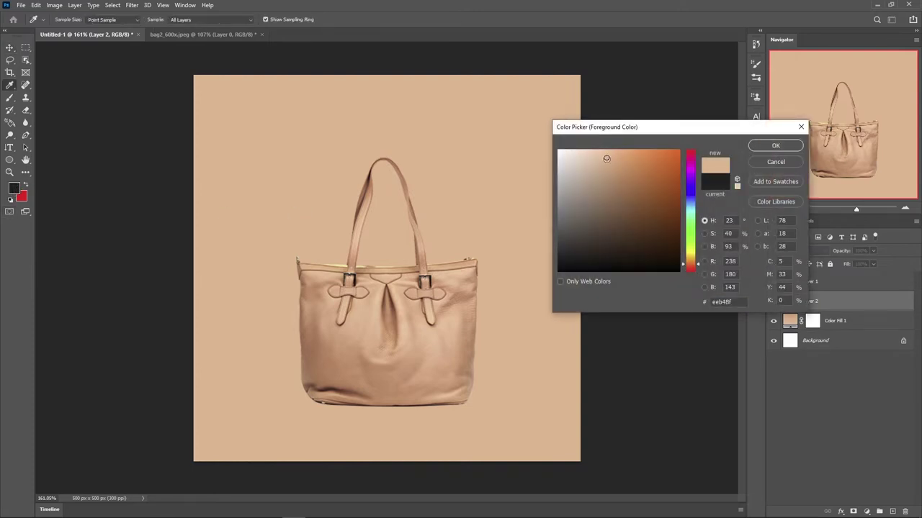
{"action": "key", "text": "Return"}
Step: Paint a soft light glow behind and just below the bag with a 500 px brush
{"action": "key", "text": "v"}
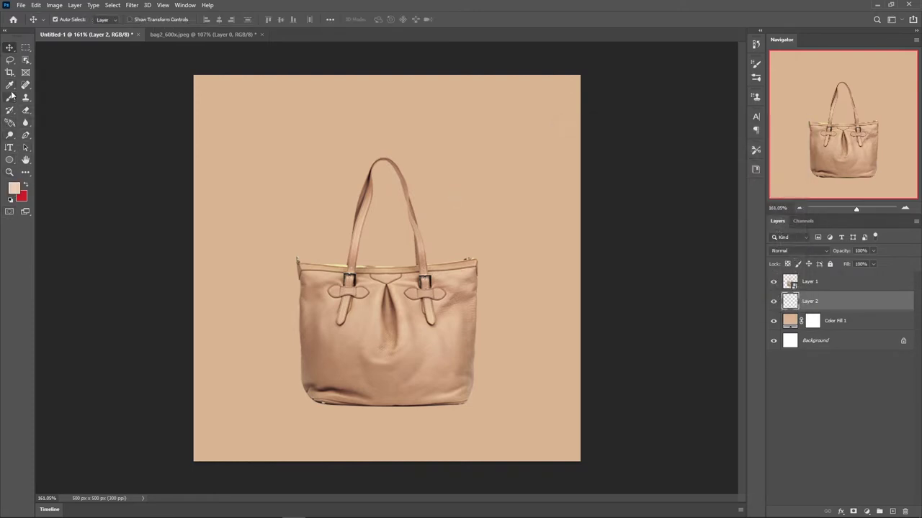
{"action": "right_click", "coordinate": [9, 102]}
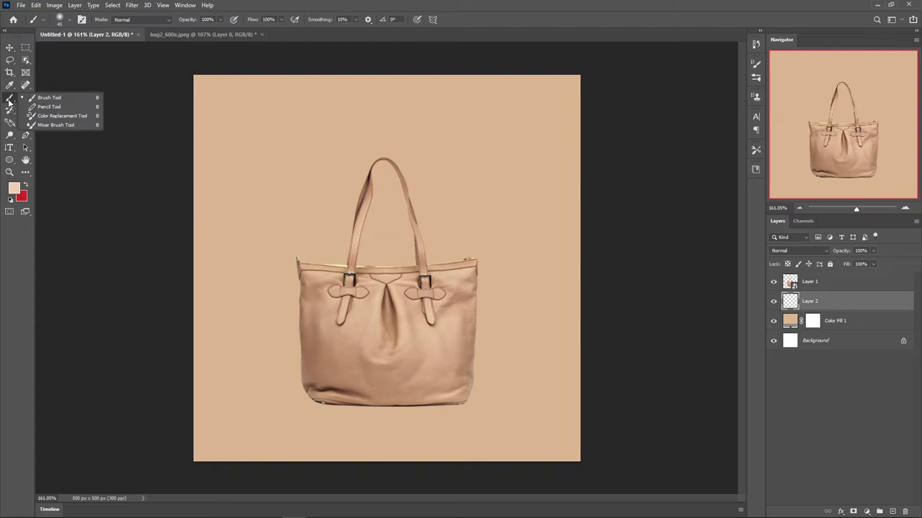
{"action": "left_click", "coordinate": [50, 96]}
{"action": "key", "text": "bracketright"}
{"action": "key", "text": "bracketright"}
{"action": "key", "text": "bracketright"}
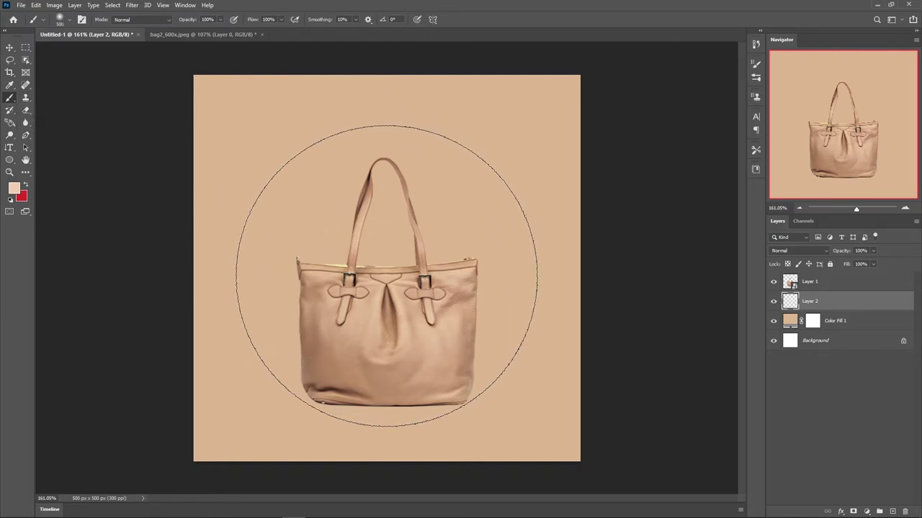
{"action": "left_click", "coordinate": [386, 275]}
{"action": "key", "text": "bracketleft"}
{"action": "key", "text": "bracketleft"}
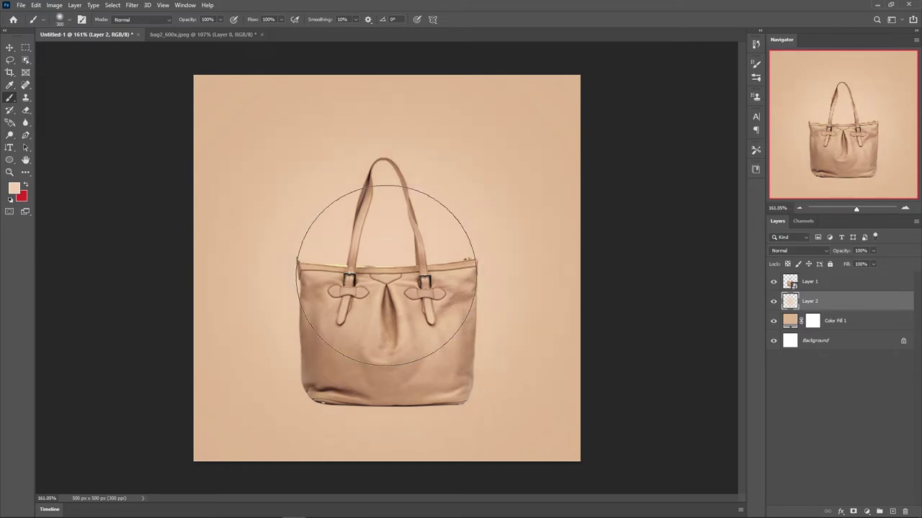
{"action": "key", "text": "bracketright"}
{"action": "key", "text": "bracketleft"}
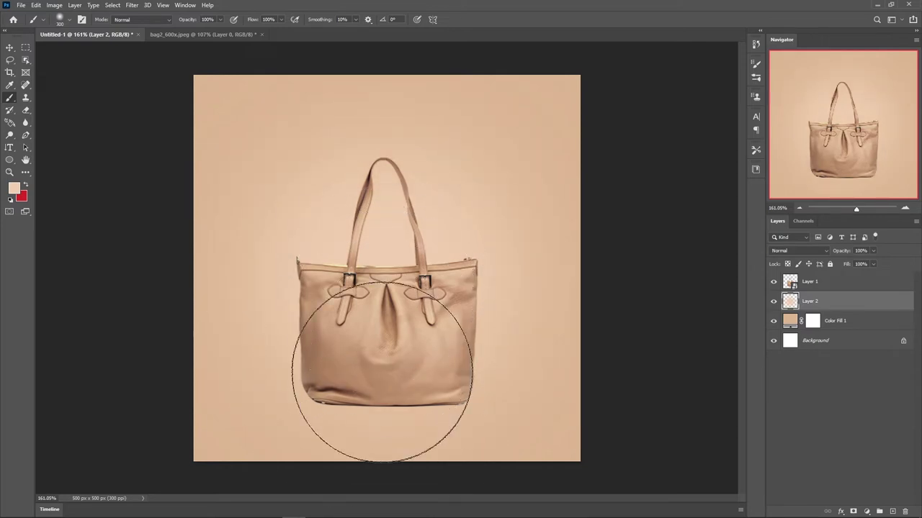
{"action": "left_click", "coordinate": [381, 404]}
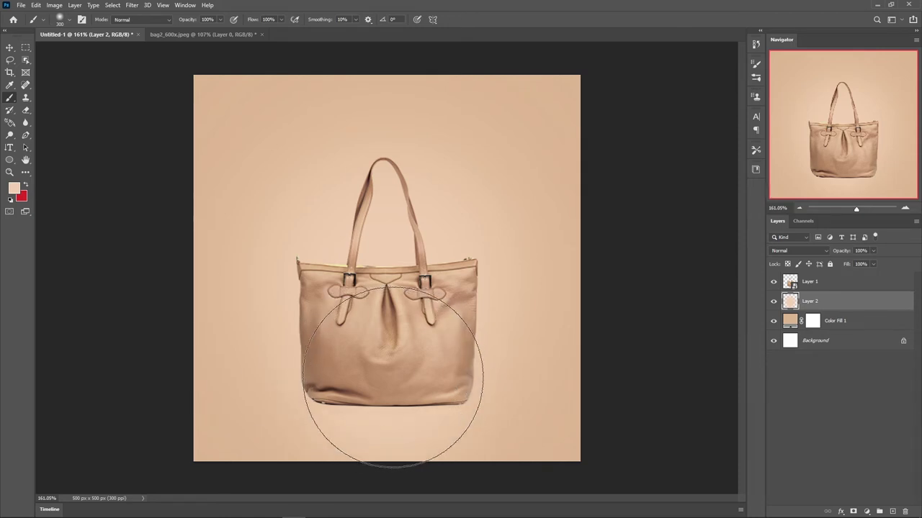
{"action": "key", "text": "v"}
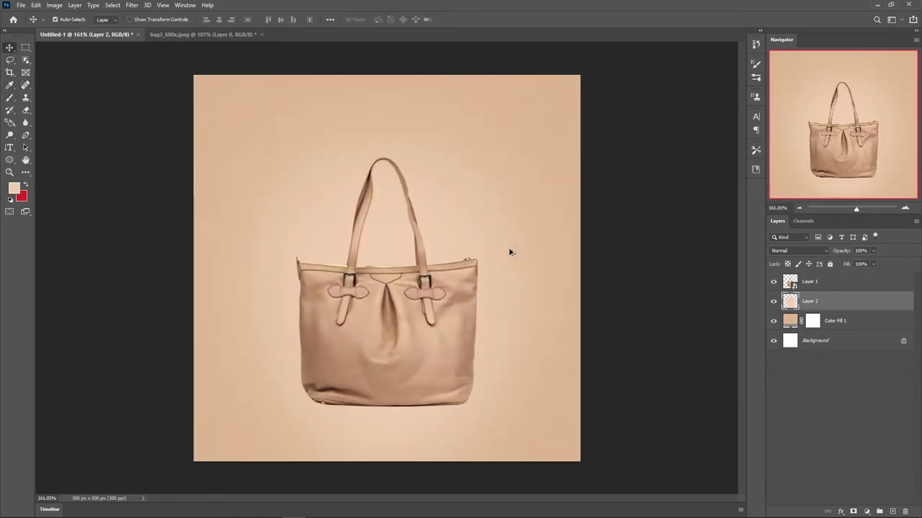
{"action": "scroll", "coordinate": [509, 252], "scroll_direction": "down", "scroll_amount": 1}
{"action": "scroll", "coordinate": [509, 252], "scroll_direction": "up", "scroll_amount": 1}
{"action": "scroll", "coordinate": [509, 252], "scroll_direction": "up", "scroll_amount": 1}
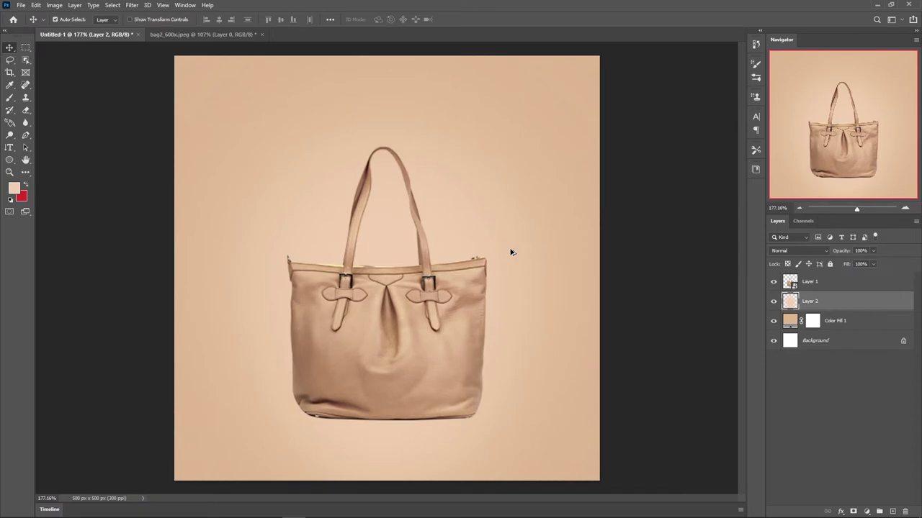
{"action": "scroll", "coordinate": [510, 252], "scroll_direction": "down", "scroll_amount": 1}
Step: On a new layer, paint a soft black (000000) shadow around the bag
{"action": "left_click", "coordinate": [892, 511]}
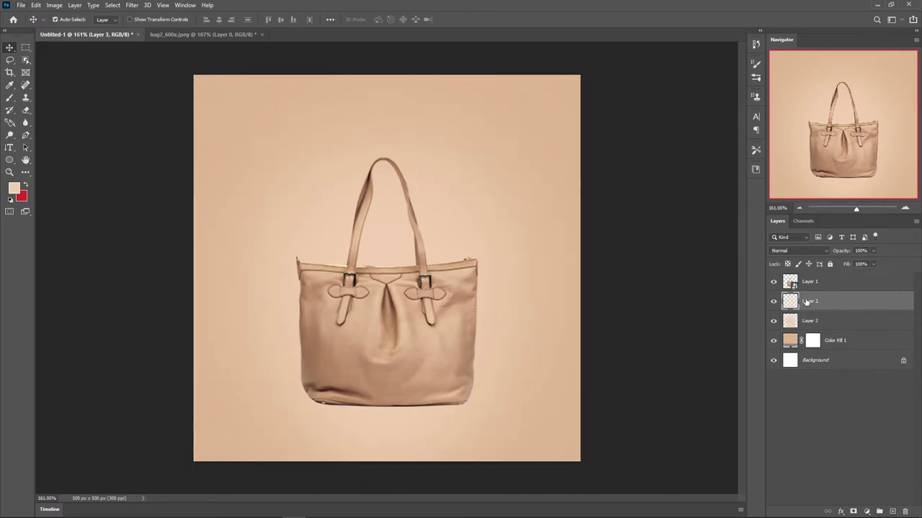
{"action": "left_click", "coordinate": [14, 188]}
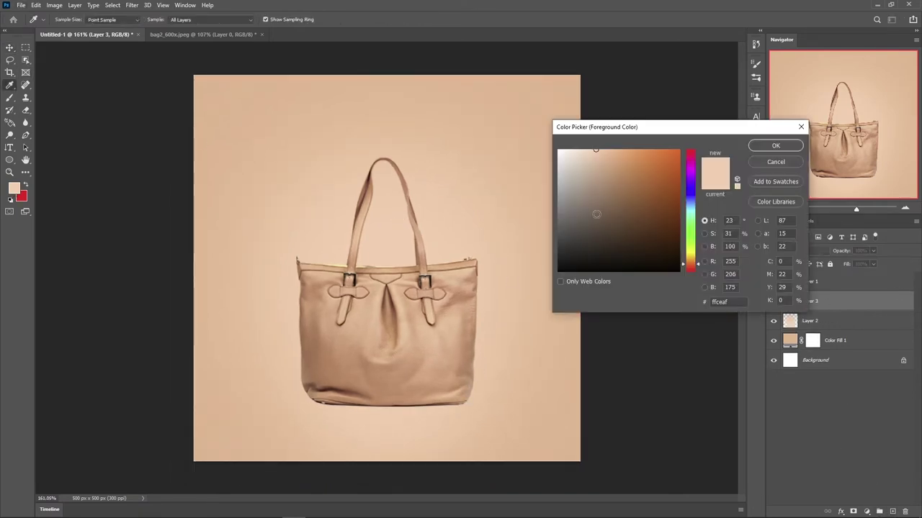
{"action": "type", "text": "000000"}
{"action": "left_click", "coordinate": [762, 146]}
{"action": "key", "text": "v"}
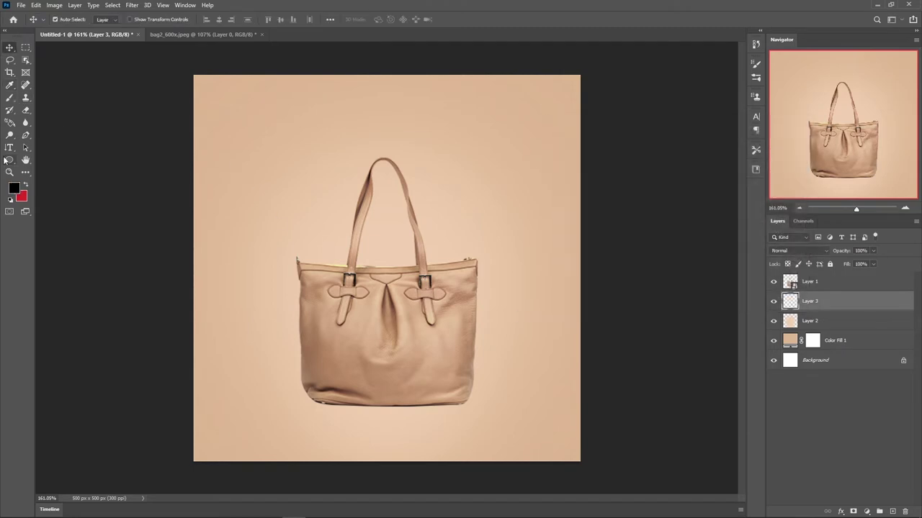
{"action": "key", "text": "b"}
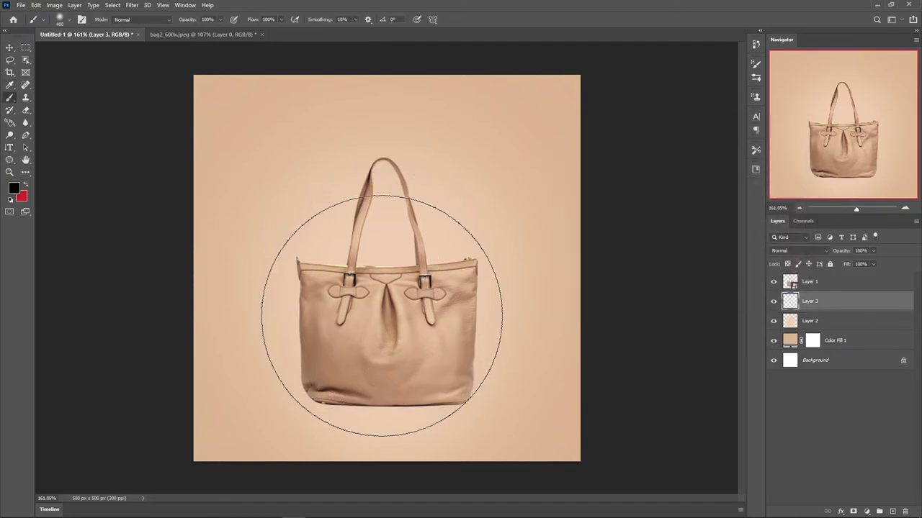
{"action": "left_click", "coordinate": [383, 279]}
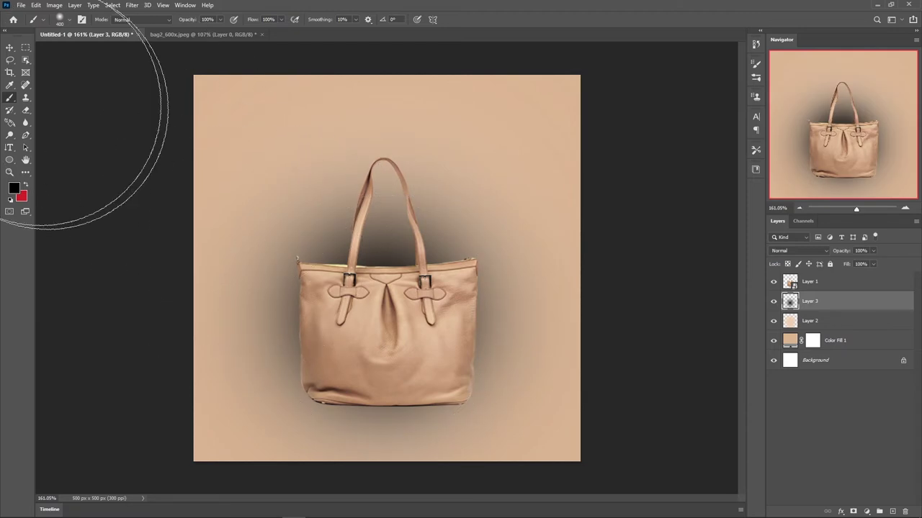
Step: Squash the black shadow into a flat band beneath the bag's base
{"action": "left_click", "coordinate": [11, 48]}
{"action": "key", "text": "ctrl+t"}
{"action": "mouse_move", "coordinate": [387, 75]}
{"action": "left_mouse_down"}
{"action": "mouse_move", "coordinate": [387, 432]}
{"action": "mouse_move", "coordinate": [396, 399]}
{"action": "left_mouse_up"}
{"action": "left_click", "coordinate": [475, 19]}
{"action": "scroll", "coordinate": [384, 360], "scroll_direction": "down", "scroll_amount": 3}
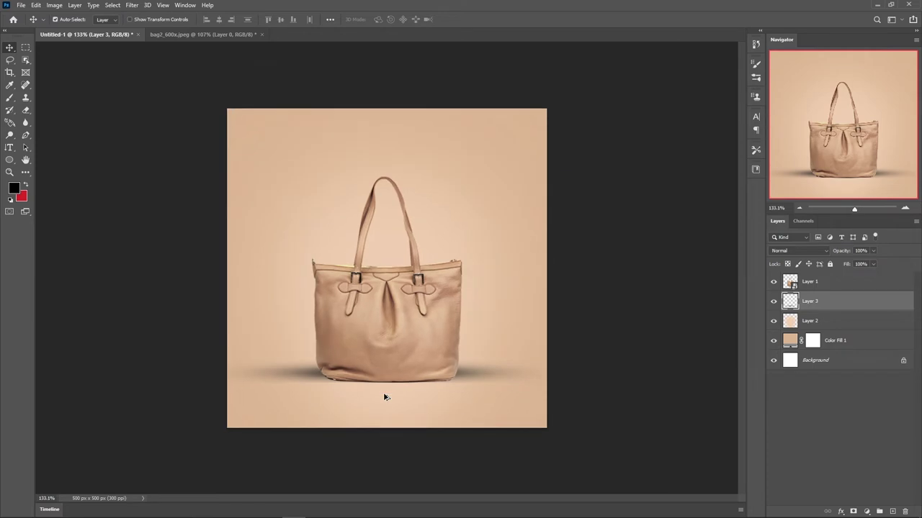
{"action": "scroll", "coordinate": [384, 395], "scroll_direction": "up", "scroll_amount": 2}
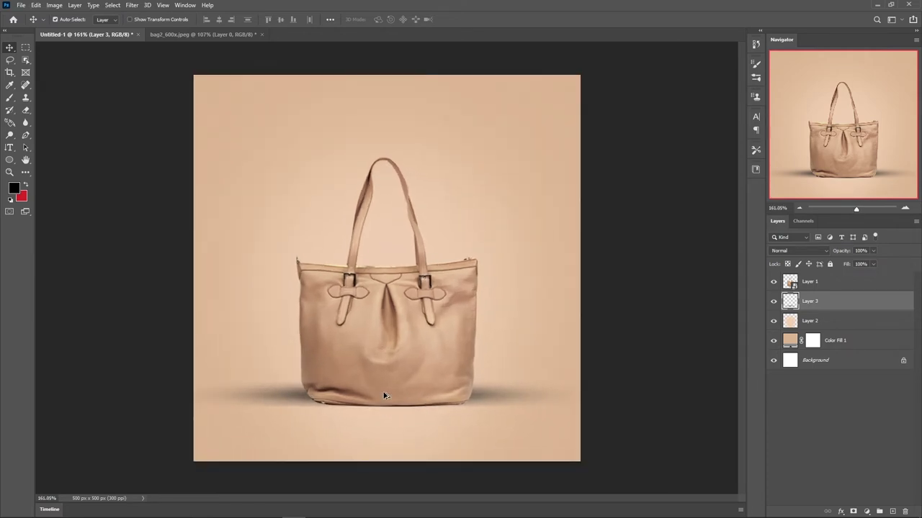
Step: Scale the shadow down slightly, then widen it out toward the canvas edges
{"action": "key", "text": "ctrl+t"}
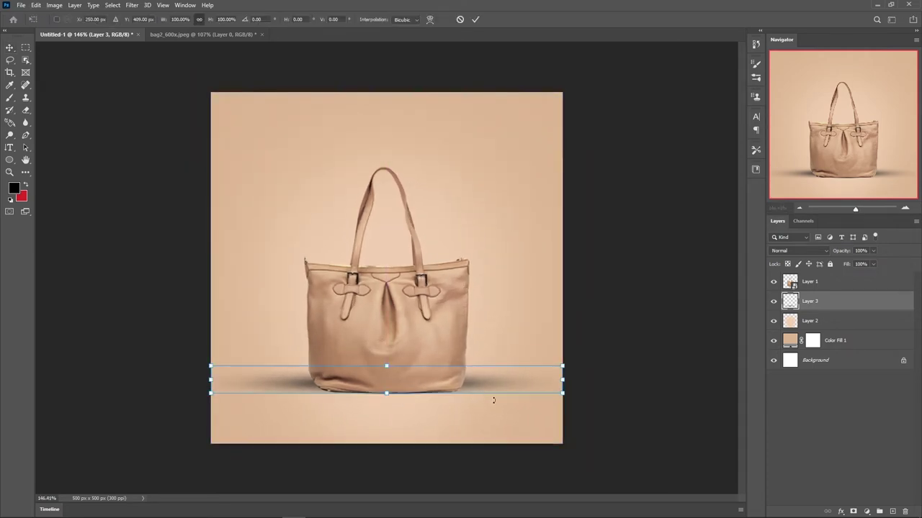
{"action": "left_click_drag", "start_coordinate": [561, 391], "coordinate": [494, 383]}
{"action": "key", "text": "Return"}
{"action": "key", "text": "ctrl+t"}
{"action": "left_click_drag", "start_coordinate": [553, 376], "coordinate": [563, 375]}
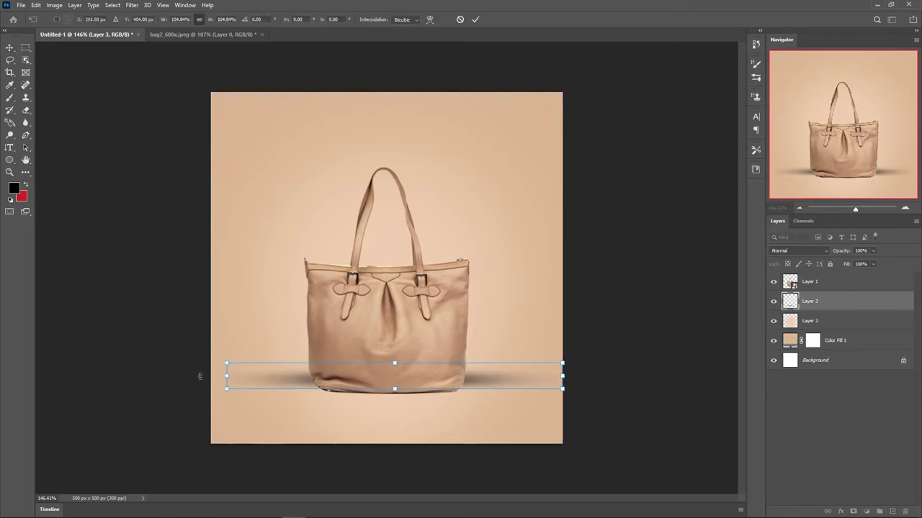
{"action": "mouse_move", "coordinate": [227, 375]}
{"action": "left_mouse_down"}
{"action": "mouse_move", "coordinate": [212, 376]}
{"action": "mouse_move", "coordinate": [230, 368]}
{"action": "left_mouse_up"}
{"action": "key", "text": "Return"}
Step: Narrow the shadow's right side and duplicate it beneath the bag
{"action": "key", "text": "ctrl+t"}
{"action": "left_click_drag", "start_coordinate": [562, 376], "coordinate": [557, 374]}
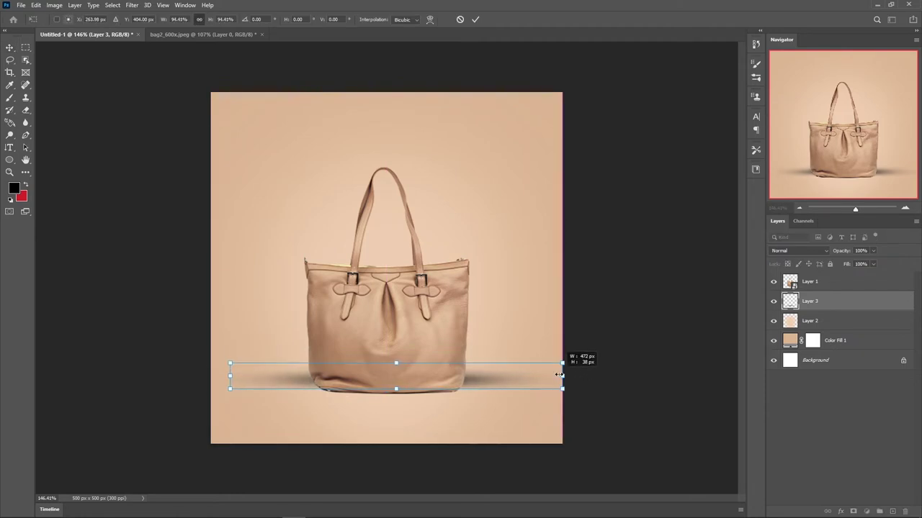
{"action": "key", "text": "Return"}
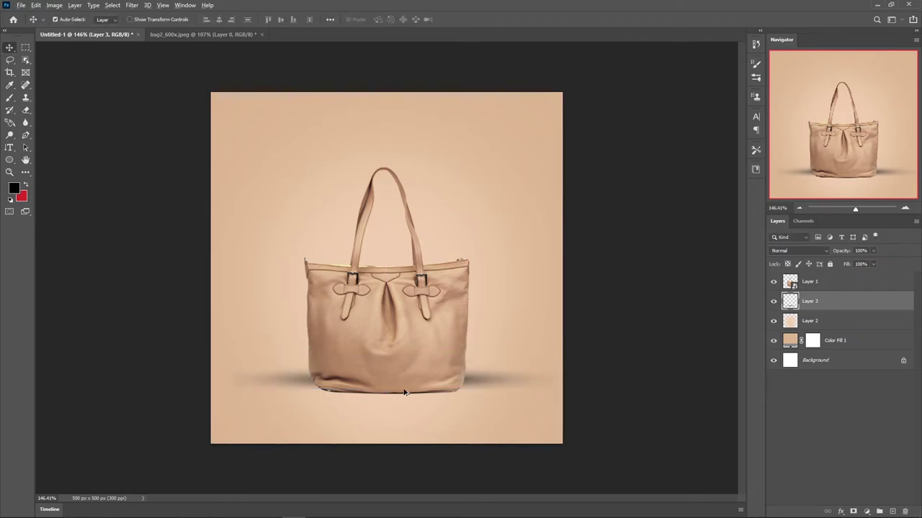
{"action": "left_click_drag", "start_coordinate": [472, 378], "coordinate": [468, 395]}
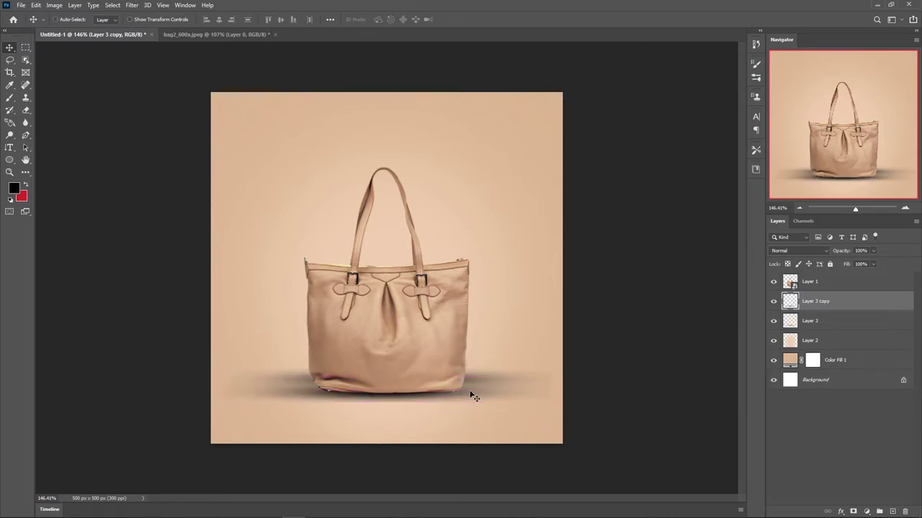
{"action": "key", "text": "ctrl+t"}
Step: Remove the duplicated shadow and add a new empty layer above the shadow
{"action": "left_click", "coordinate": [474, 19]}
{"action": "key", "text": "Delete"}
{"action": "scroll", "coordinate": [317, 388], "scroll_direction": "up", "scroll_amount": 1}
{"action": "scroll", "coordinate": [383, 457], "scroll_direction": "up", "scroll_amount": 3}
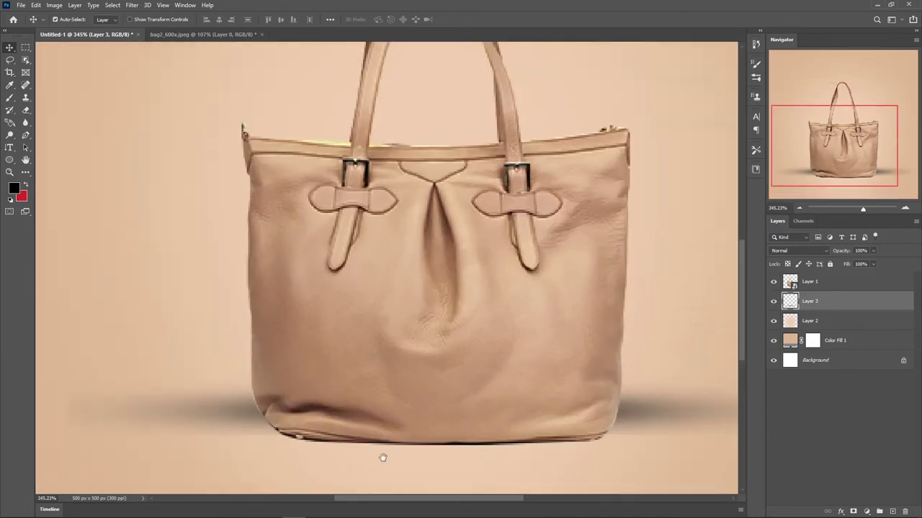
{"action": "scroll", "coordinate": [303, 384], "scroll_direction": "up", "scroll_amount": 2}
{"action": "scroll", "coordinate": [338, 379], "scroll_direction": "right", "scroll_amount": 1}
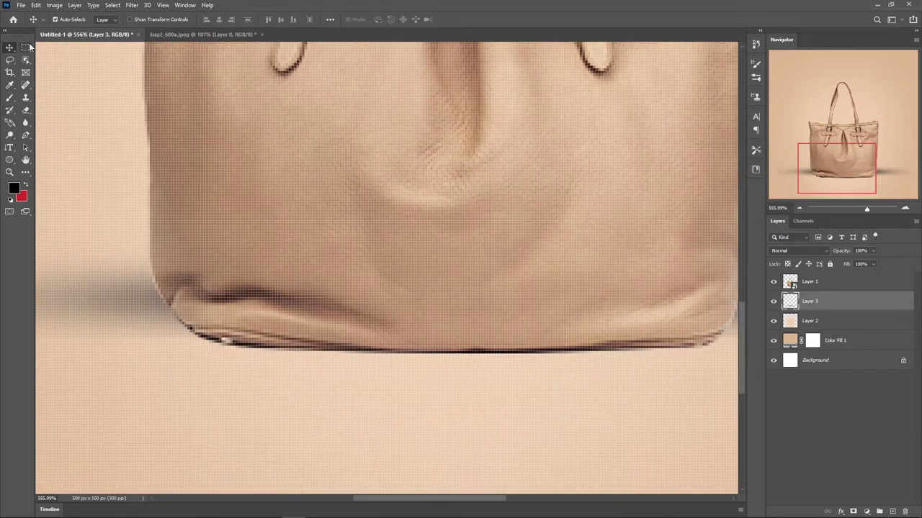
{"action": "left_click", "coordinate": [892, 512]}
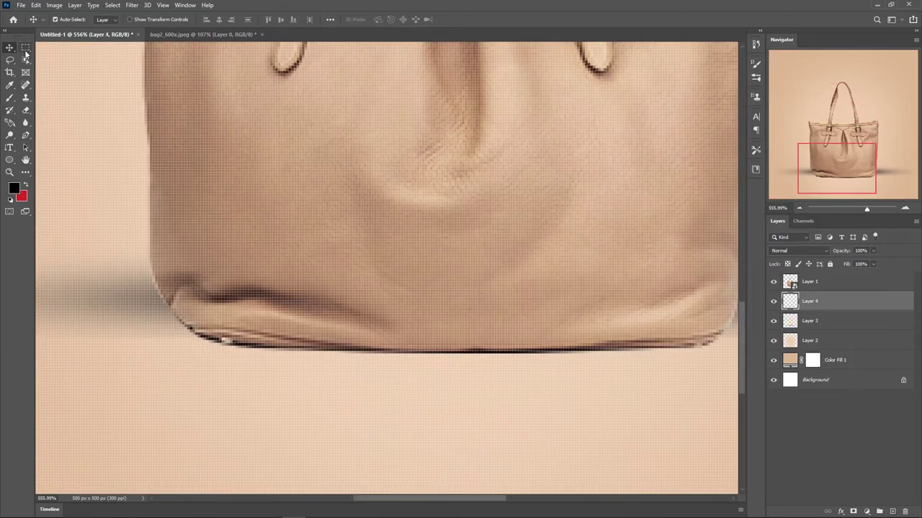
Step: Trace a closed black pen shape along the bag's bottom edge
{"action": "left_click", "coordinate": [26, 136]}
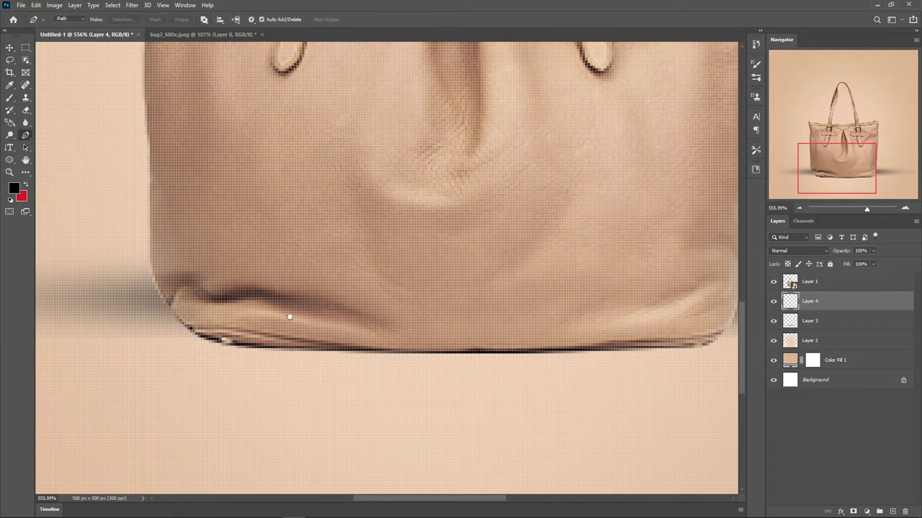
{"action": "scroll", "coordinate": [288, 319], "scroll_direction": "right", "scroll_amount": 2}
{"action": "left_click", "coordinate": [69, 24]}
{"action": "left_click", "coordinate": [69, 22]}
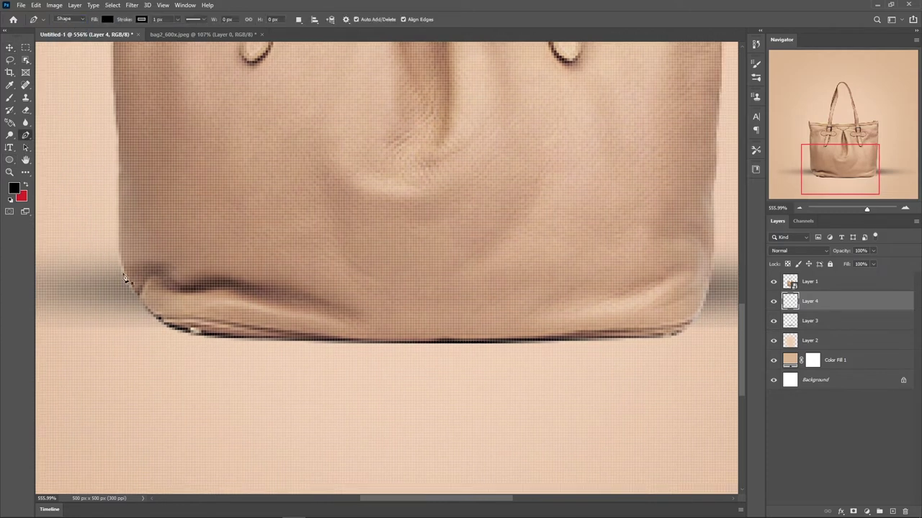
{"action": "left_click", "coordinate": [159, 321]}
{"action": "scroll", "coordinate": [168, 335], "scroll_direction": "right", "scroll_amount": 2}
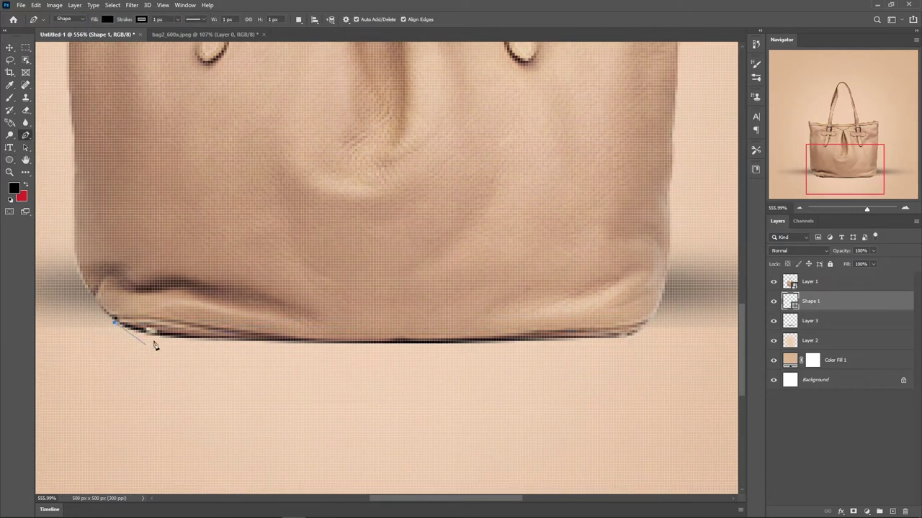
{"action": "left_click_drag", "start_coordinate": [226, 342], "coordinate": [308, 337]}
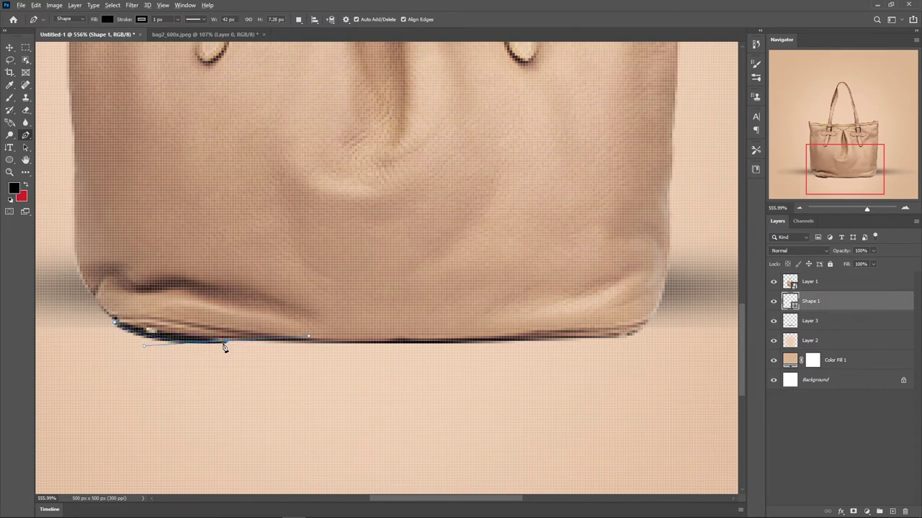
{"action": "left_click_drag", "start_coordinate": [627, 340], "coordinate": [691, 321]}
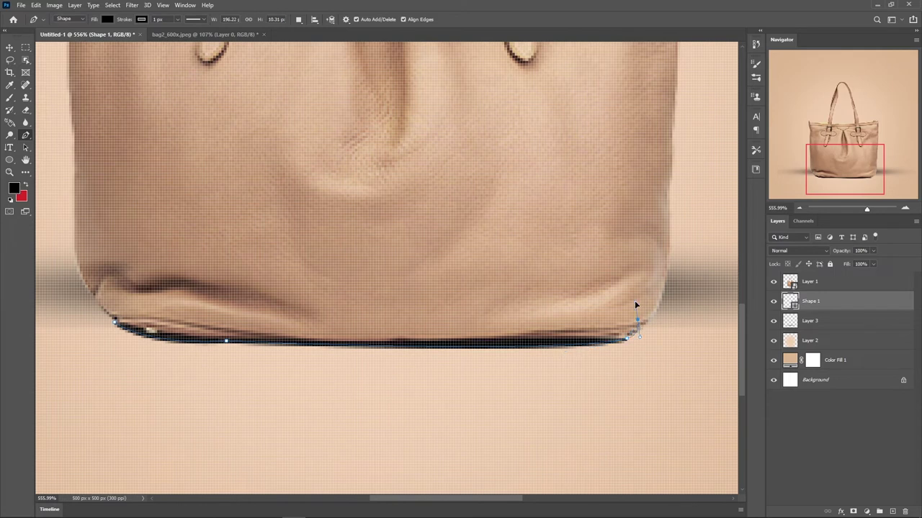
{"action": "left_click_drag", "start_coordinate": [634, 302], "coordinate": [638, 326]}
{"action": "left_click", "coordinate": [115, 324]}
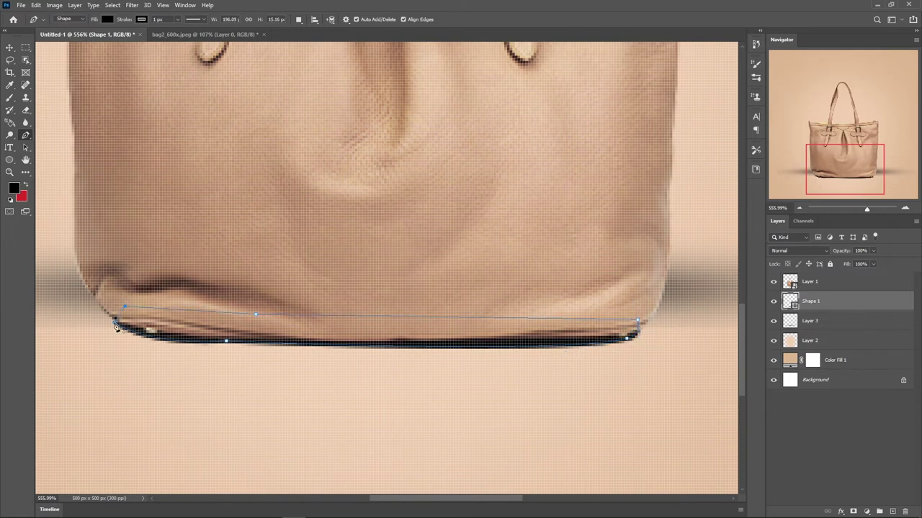
Step: Finish the contact shape and scroll the view to inspect it under the bag
{"action": "key", "text": "v"}
{"action": "scroll", "coordinate": [557, 378], "scroll_direction": "down", "scroll_amount": 3}
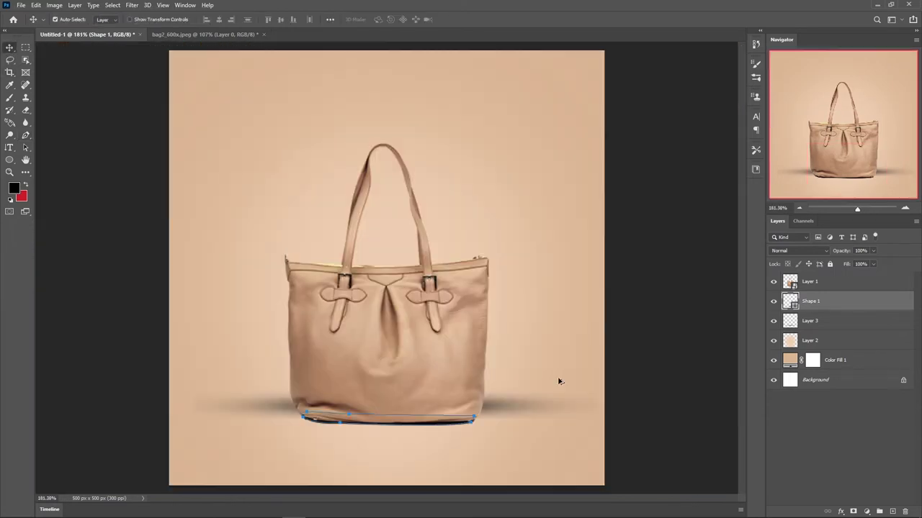
{"action": "scroll", "coordinate": [444, 430], "scroll_direction": "down", "scroll_amount": 1}
{"action": "scroll", "coordinate": [435, 400], "scroll_direction": "up", "scroll_amount": 3}
{"action": "scroll", "coordinate": [404, 404], "scroll_direction": "up", "scroll_amount": 1}
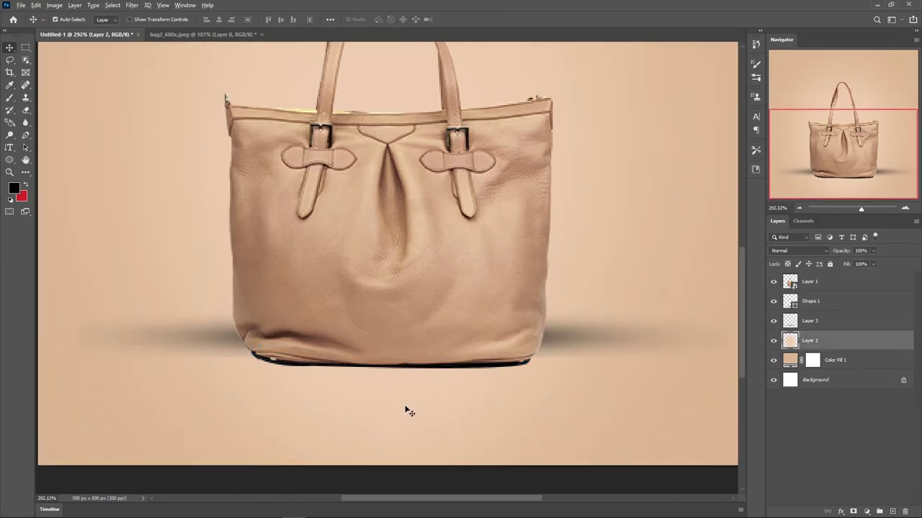
{"action": "scroll", "coordinate": [404, 404], "scroll_direction": "up", "scroll_amount": 1}
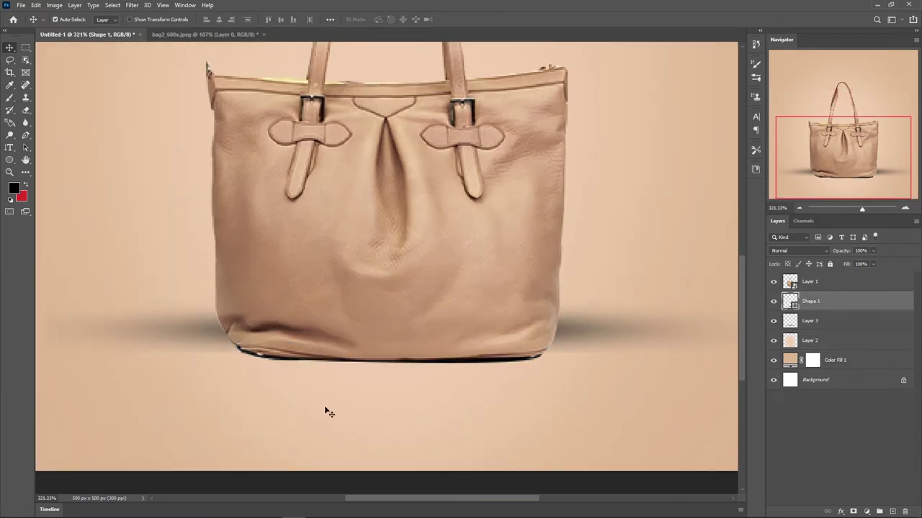
{"action": "scroll", "coordinate": [396, 391], "scroll_direction": "down", "scroll_amount": 3}
{"action": "scroll", "coordinate": [395, 391], "scroll_direction": "down", "scroll_amount": 2}
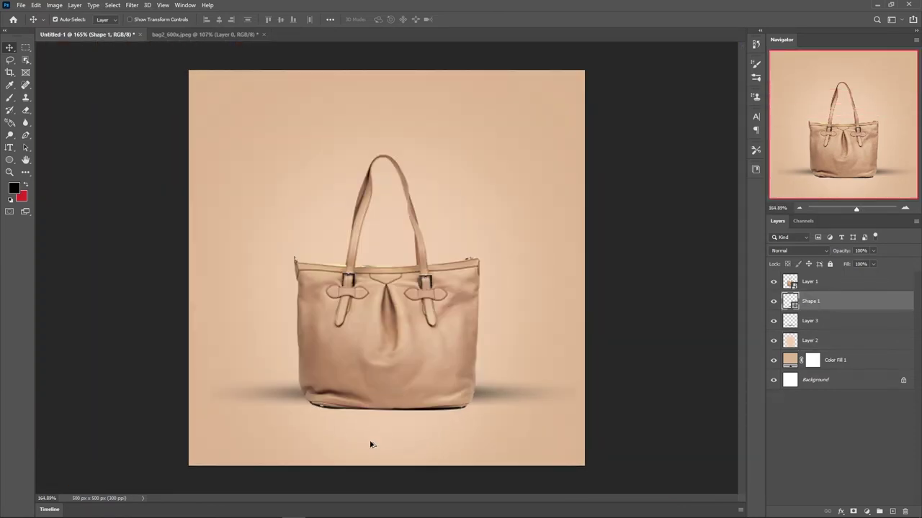
{"action": "scroll", "coordinate": [370, 445], "scroll_direction": "up", "scroll_amount": 3}
{"action": "scroll", "coordinate": [369, 447], "scroll_direction": "down", "scroll_amount": 1}
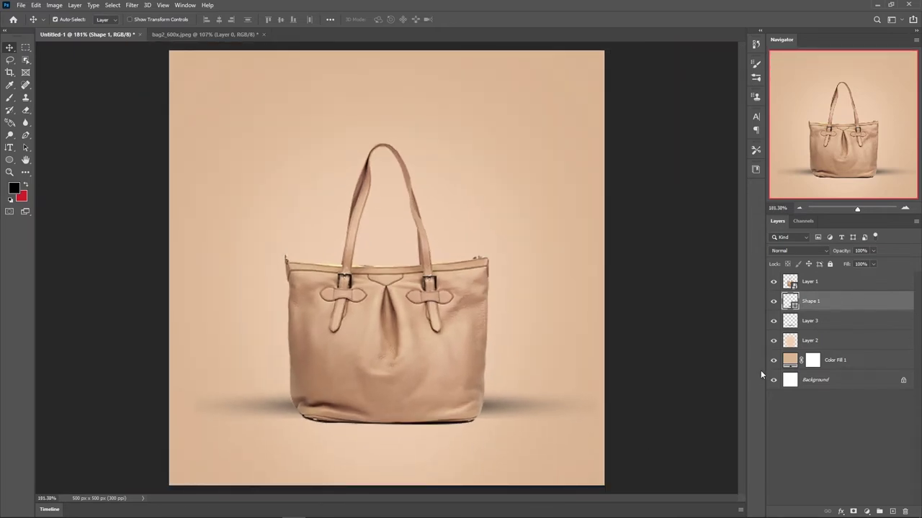
Step: Stretch the Layer 3 soft shadow outward to about 106% width
{"action": "key", "text": "alt+bracketleft"}
{"action": "key", "text": "ctrl+t"}
{"action": "left_click_drag", "start_coordinate": [189, 401], "coordinate": [168, 402]}
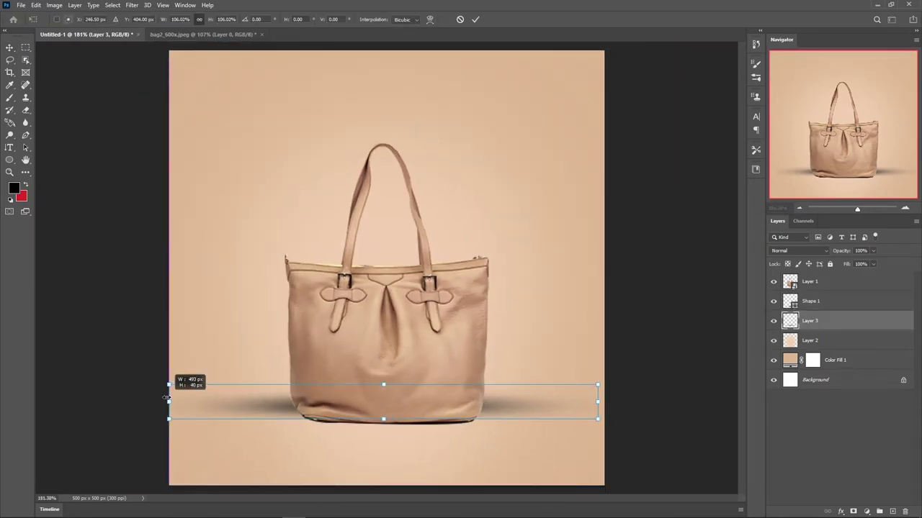
{"action": "left_click_drag", "start_coordinate": [598, 402], "coordinate": [612, 401]}
{"action": "left_click", "coordinate": [476, 21]}
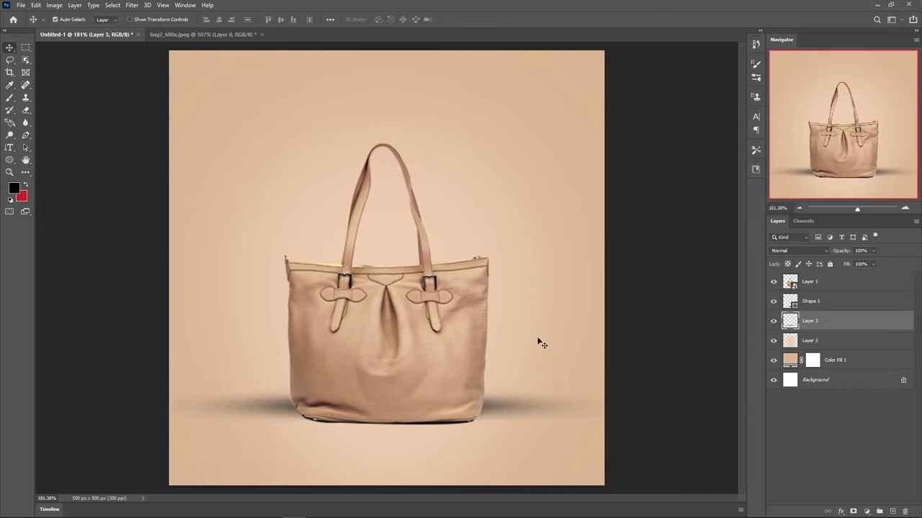
Step: Add a layer mask to the Layer 3 soft shadow
{"action": "left_click", "coordinate": [835, 460]}
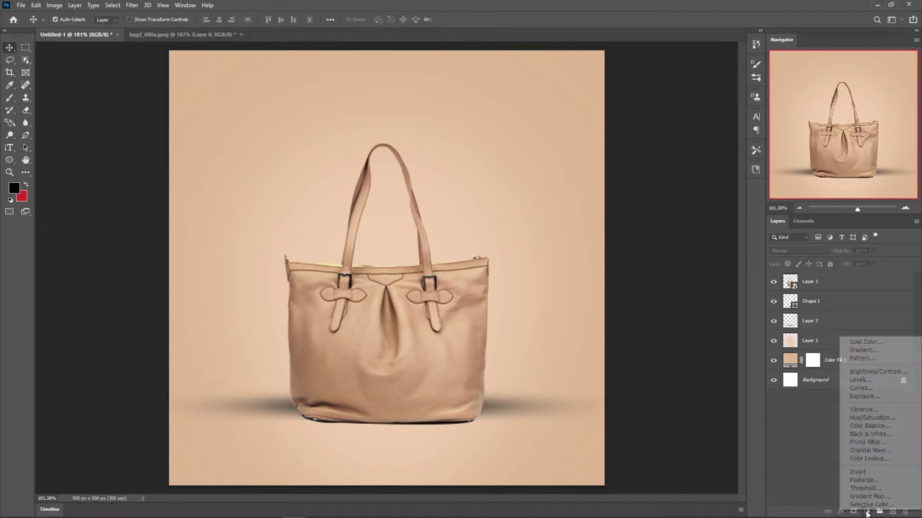
{"action": "left_click", "coordinate": [866, 511]}
{"action": "left_click", "coordinate": [858, 512]}
{"action": "left_click", "coordinate": [810, 323]}
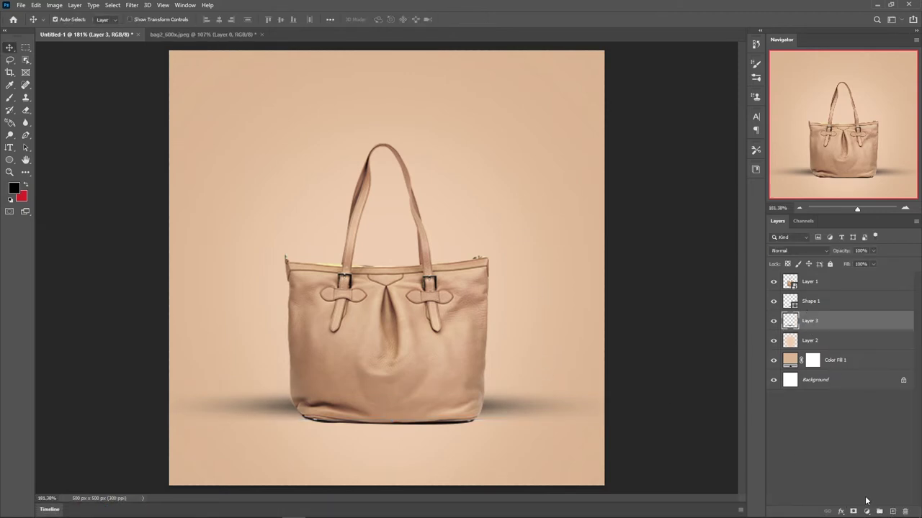
{"action": "left_click", "coordinate": [851, 508]}
Step: Mask out the shadow's ends with a 175 px soft black brush
{"action": "left_click", "coordinate": [10, 97]}
{"action": "scroll", "coordinate": [258, 355], "scroll_direction": "up", "scroll_amount": 2}
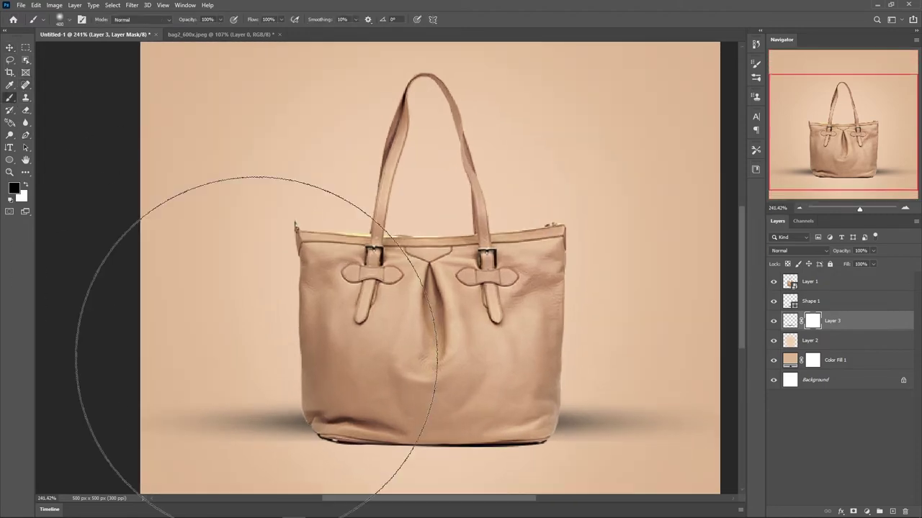
{"action": "key", "text": "bracketleft"}
{"action": "key", "text": "bracketleft"}
{"action": "key", "text": "bracketleft"}
{"action": "key", "text": "bracketleft"}
{"action": "key", "text": "bracketleft"}
{"action": "key", "text": "bracketleft"}
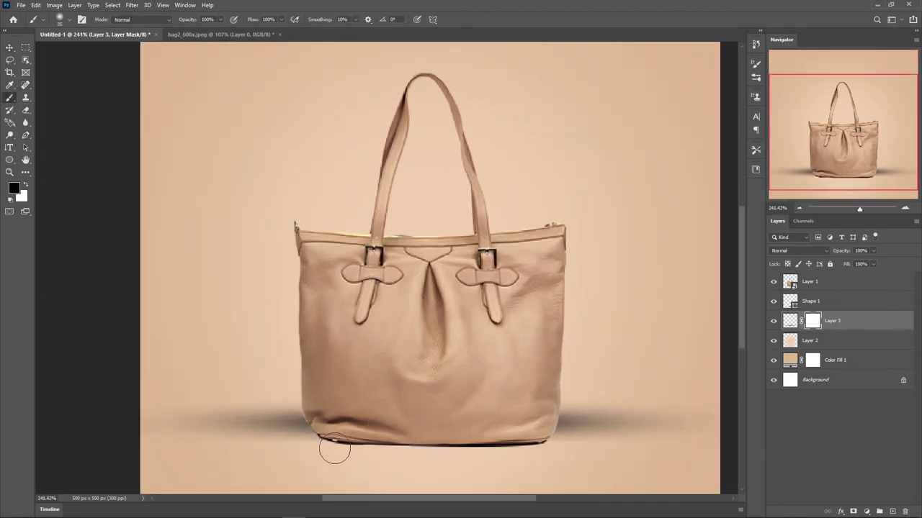
{"action": "scroll", "coordinate": [325, 448], "scroll_direction": "up", "scroll_amount": 2}
{"action": "key", "text": "bracketleft"}
{"action": "key", "text": "bracketleft"}
{"action": "key", "text": "bracketleft"}
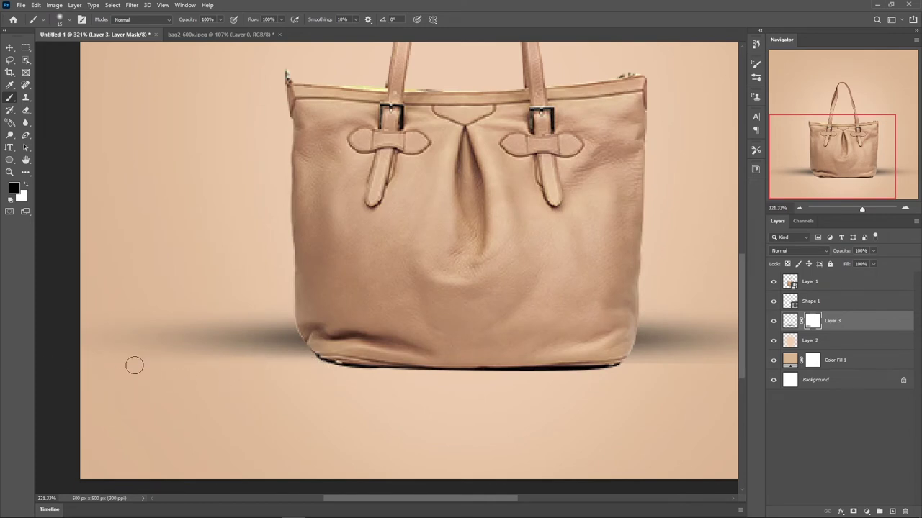
{"action": "scroll", "coordinate": [463, 391], "scroll_direction": "down", "scroll_amount": 2}
{"action": "scroll", "coordinate": [467, 379], "scroll_direction": "down", "scroll_amount": 1}
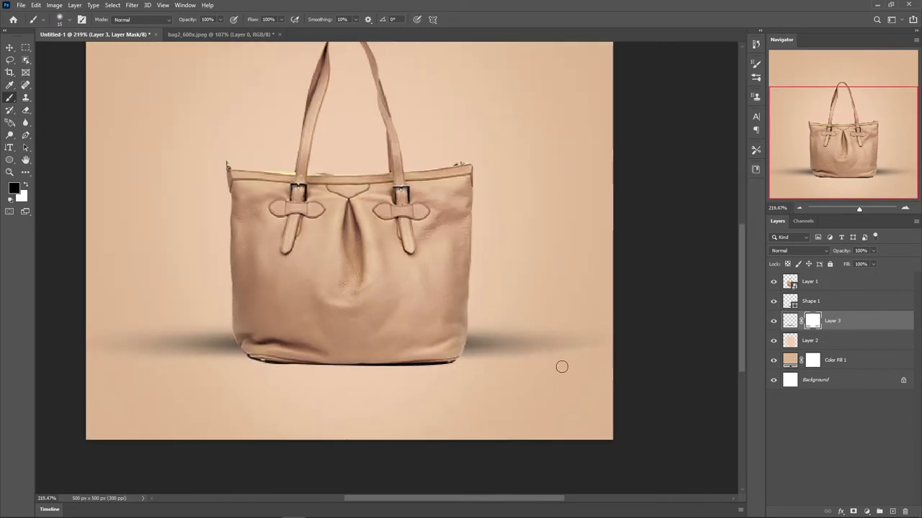
{"action": "key", "text": "bracketright"}
{"action": "key", "text": "bracketright"}
{"action": "key", "text": "bracketright"}
{"action": "key", "text": "bracketright"}
{"action": "key", "text": "bracketright"}
{"action": "key", "text": "bracketright"}
{"action": "key", "text": "bracketright"}
{"action": "key", "text": "bracketright"}
{"action": "key", "text": "bracketright"}
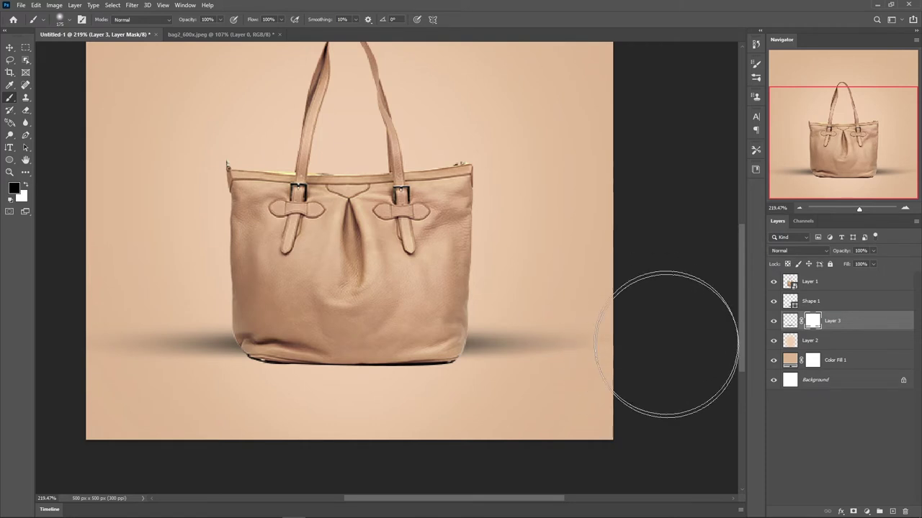
{"action": "mouse_move", "coordinate": [539, 432]}
{"action": "left_mouse_down"}
{"action": "mouse_move", "coordinate": [365, 458]}
{"action": "mouse_move", "coordinate": [123, 432]}
{"action": "mouse_move", "coordinate": [72, 391]}
{"action": "left_mouse_up"}
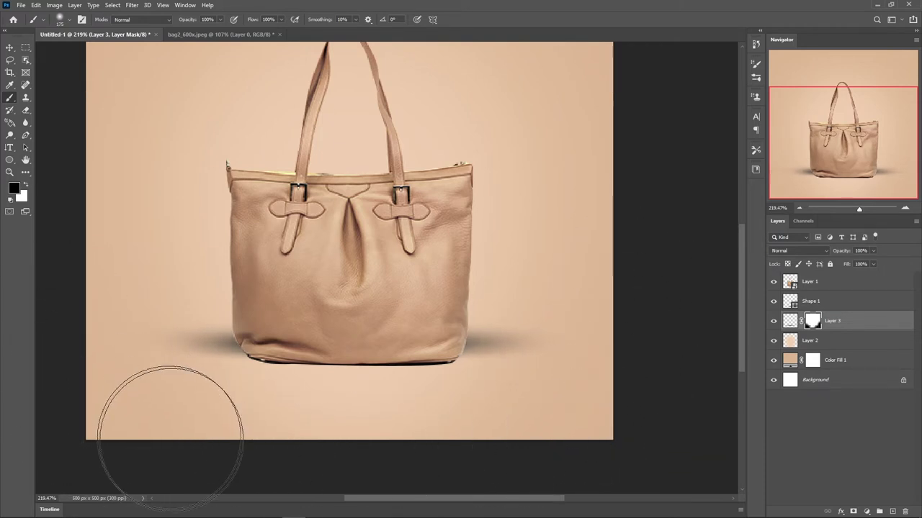
{"action": "key", "text": "ctrl+0"}
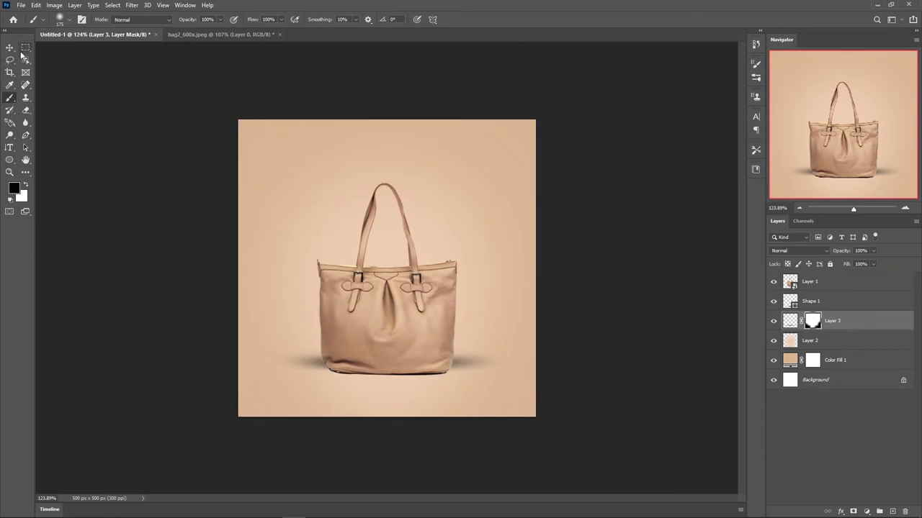
Step: Move the soft shadow 11 px up under the bag, then reselect Shape 1
{"action": "left_click", "coordinate": [9, 47]}
{"action": "scroll", "coordinate": [418, 329], "scroll_direction": "up", "scroll_amount": 2}
{"action": "left_click", "coordinate": [806, 305]}
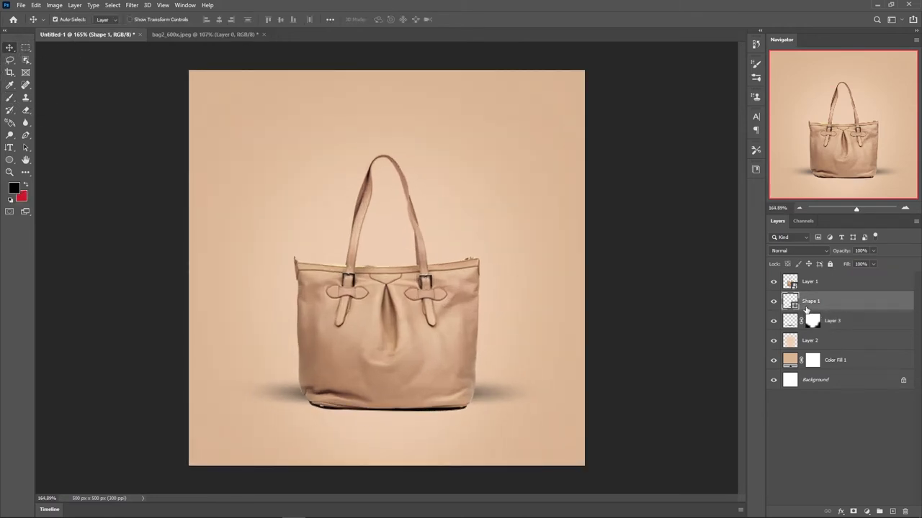
{"action": "scroll", "coordinate": [413, 462], "scroll_direction": "up", "scroll_amount": 4}
{"action": "scroll", "coordinate": [403, 442], "scroll_direction": "down", "scroll_amount": 1}
{"action": "scroll", "coordinate": [404, 442], "scroll_direction": "down", "scroll_amount": 2}
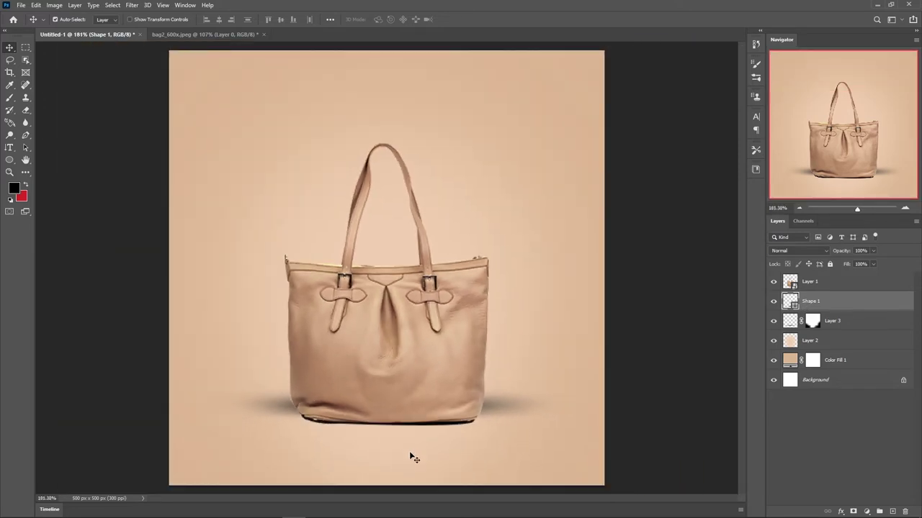
{"action": "scroll", "coordinate": [513, 424], "scroll_direction": "up", "scroll_amount": 1}
{"action": "left_click_drag", "start_coordinate": [504, 430], "coordinate": [498, 422]}
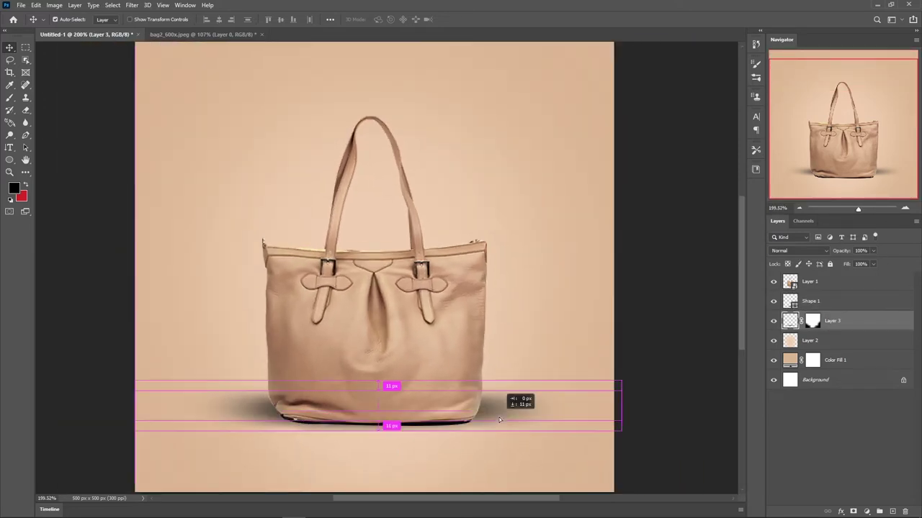
{"action": "left_click", "coordinate": [566, 451]}
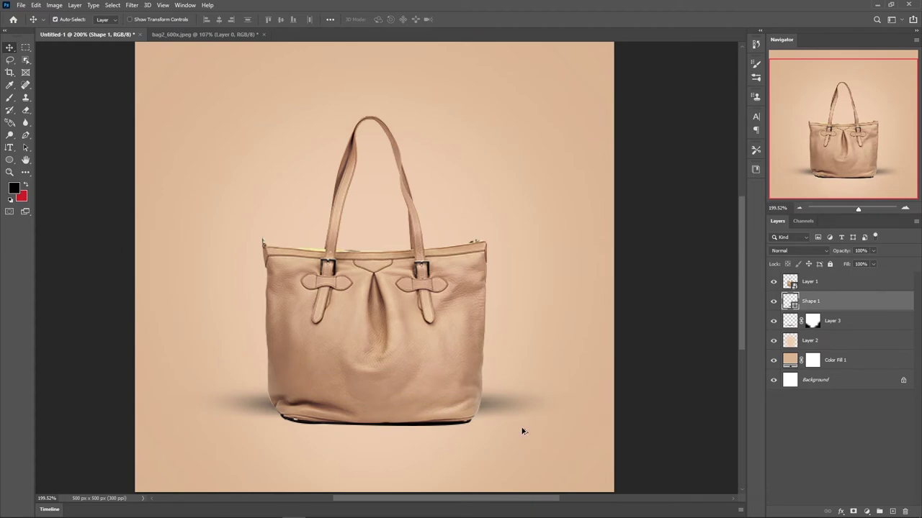
{"action": "scroll", "coordinate": [523, 431], "scroll_direction": "down", "scroll_amount": 2}
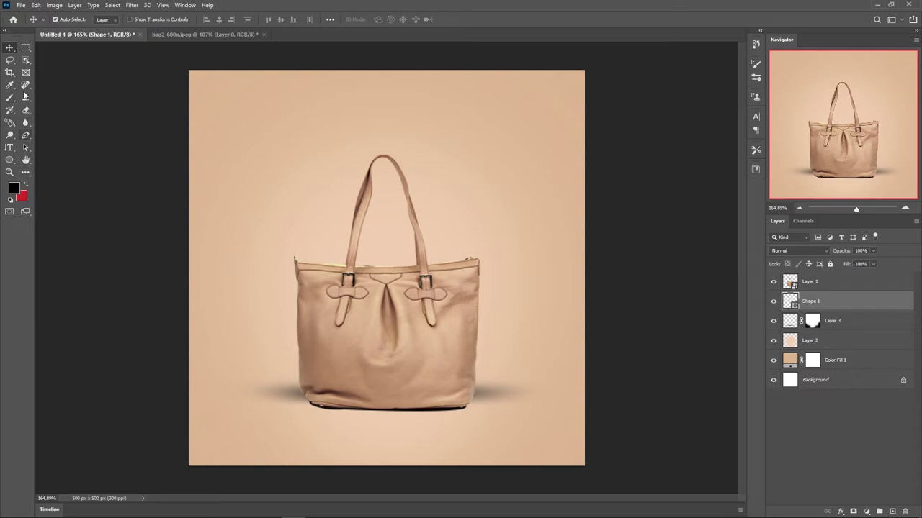
Step: In Illustrator, make the logo's S black and its arc white, then select logo and text
{"action": "left_click", "coordinate": [246, 508]}
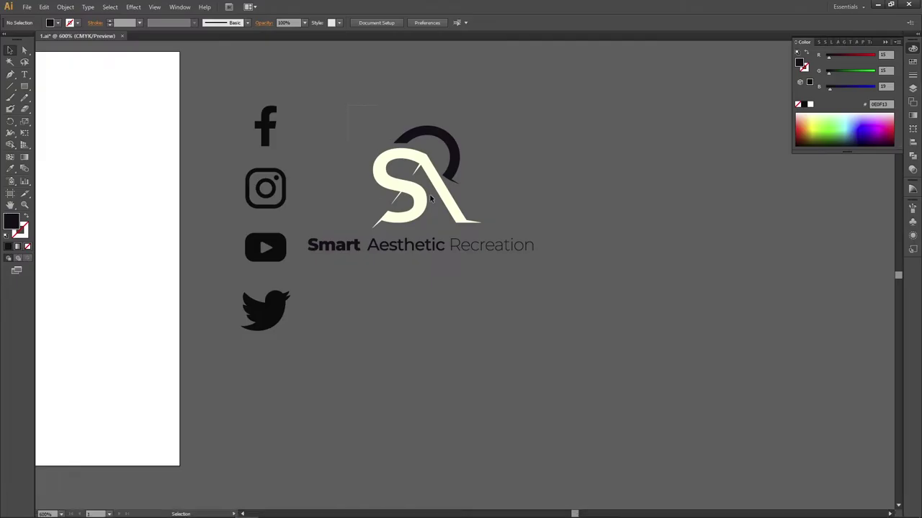
{"action": "left_click", "coordinate": [378, 173]}
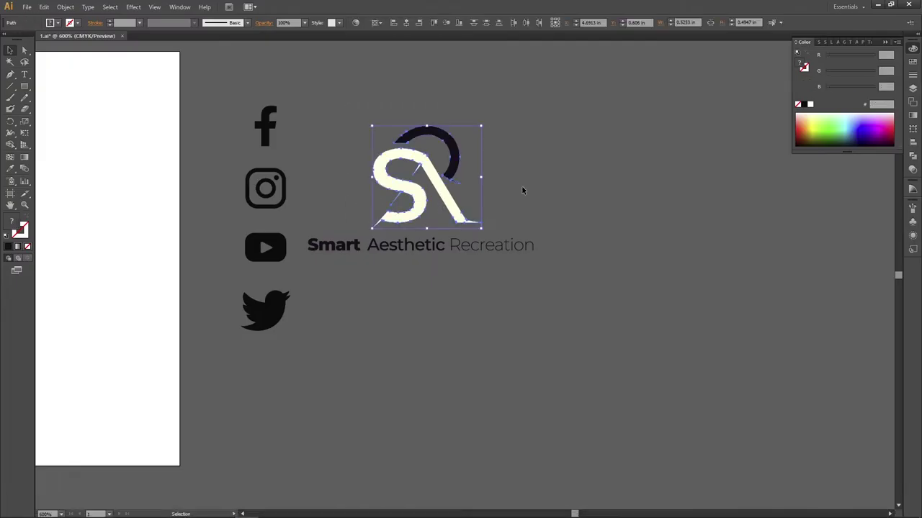
{"action": "left_click", "coordinate": [804, 106]}
{"action": "left_click", "coordinate": [810, 105]}
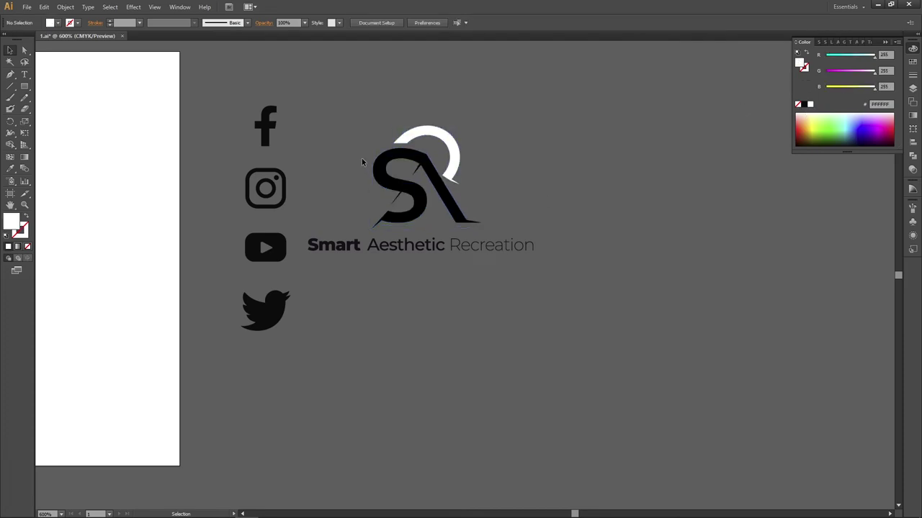
{"action": "left_click_drag", "start_coordinate": [365, 160], "coordinate": [622, 323]}
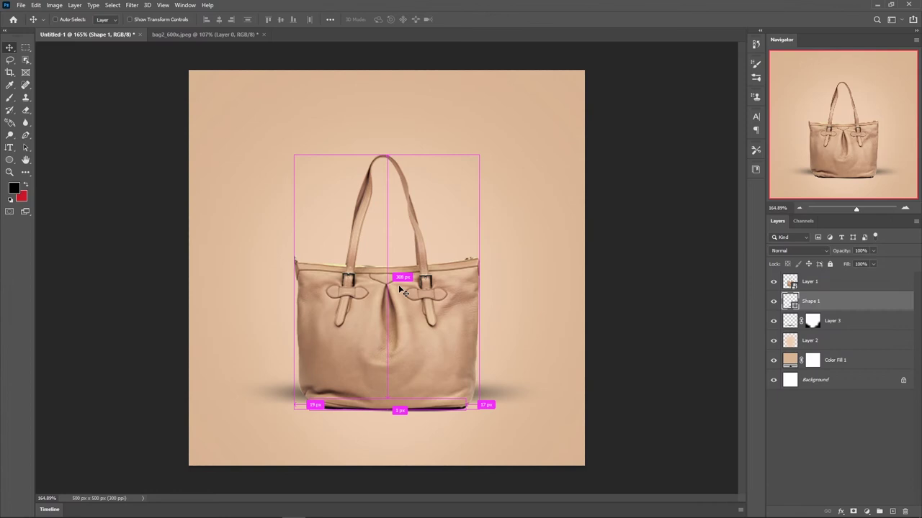
Step: Paste the copied logo into the ad as a Smart Object, discarding the pixel paste
{"action": "key", "text": "ctrl+v"}
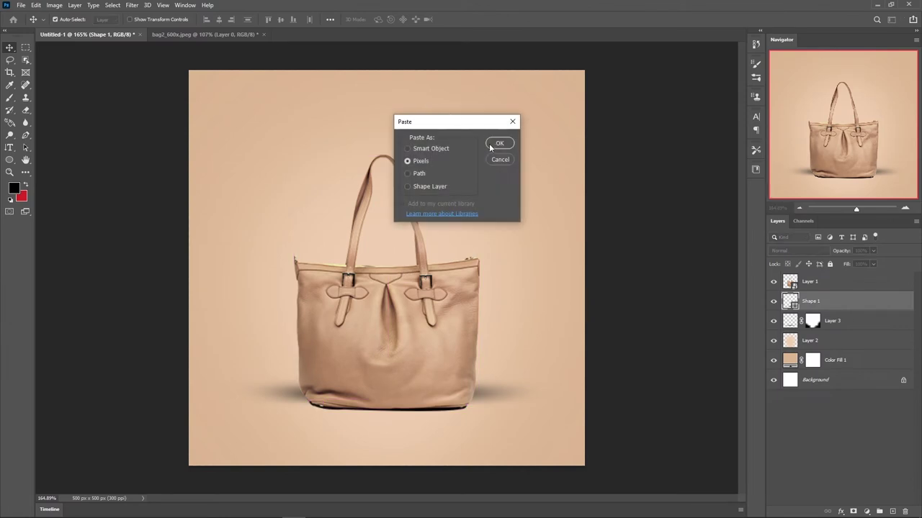
{"action": "left_click", "coordinate": [499, 143]}
{"action": "left_click_drag", "start_coordinate": [426, 213], "coordinate": [432, 91]}
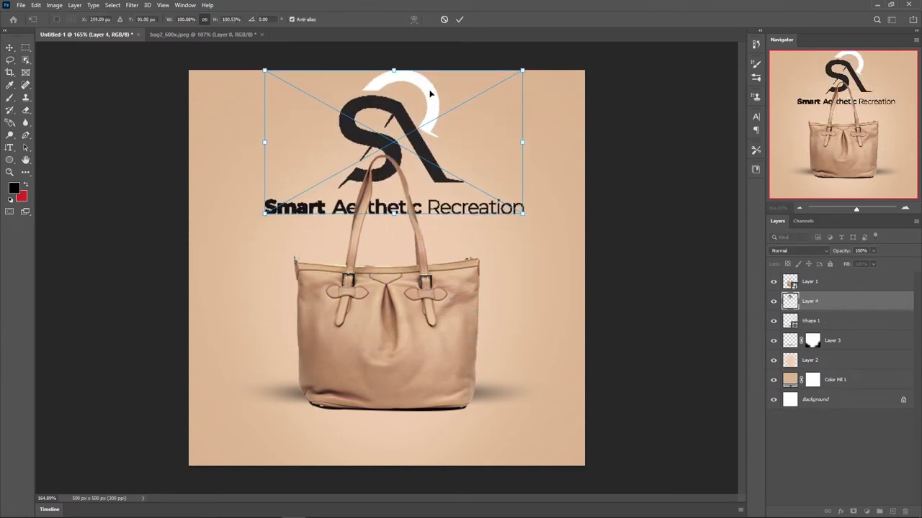
{"action": "left_click", "coordinate": [442, 22]}
{"action": "key", "text": "ctrl+v"}
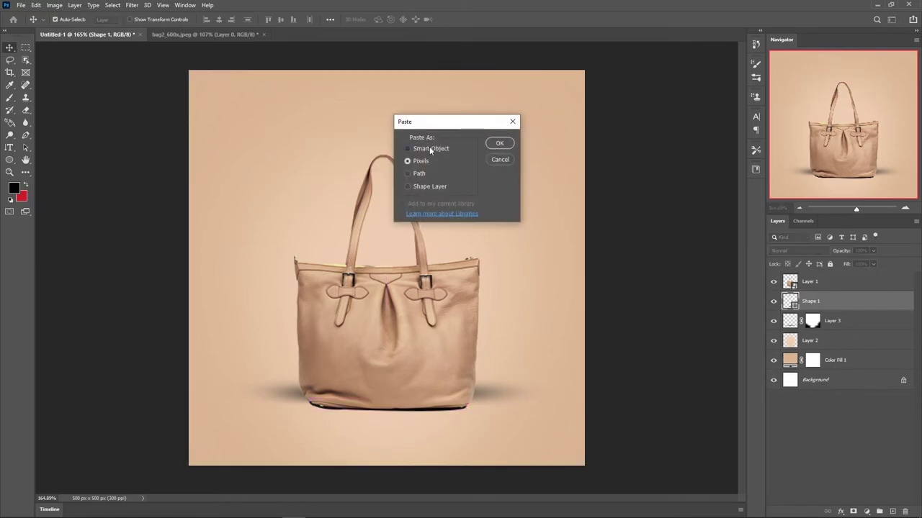
{"action": "key", "text": "Return"}
Step: Scale the logo to about 29% and place it in the top-left corner
{"action": "left_click_drag", "start_coordinate": [422, 216], "coordinate": [436, 93]}
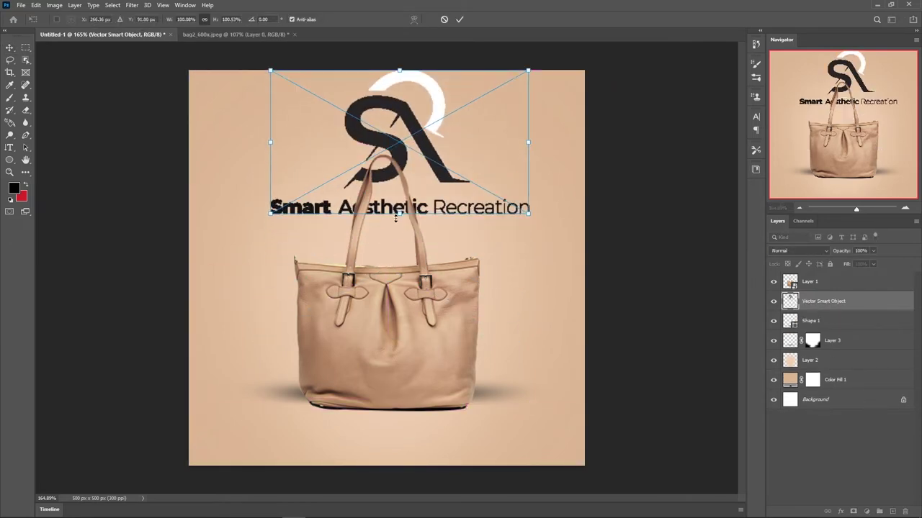
{"action": "left_click_drag", "start_coordinate": [531, 206], "coordinate": [437, 111]}
{"action": "left_click_drag", "start_coordinate": [401, 79], "coordinate": [232, 93]}
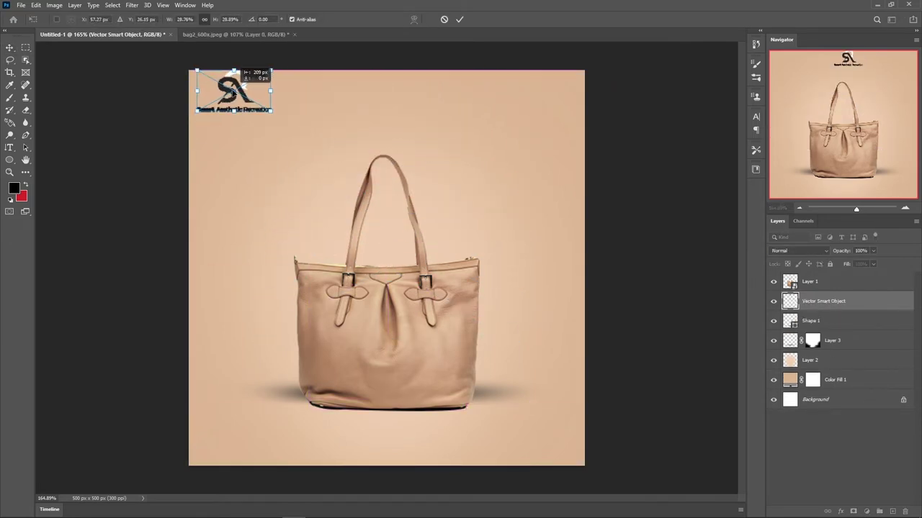
{"action": "key", "text": "Return"}
{"action": "left_click", "coordinate": [425, 344]}
{"action": "key", "text": "ctrl+l"}
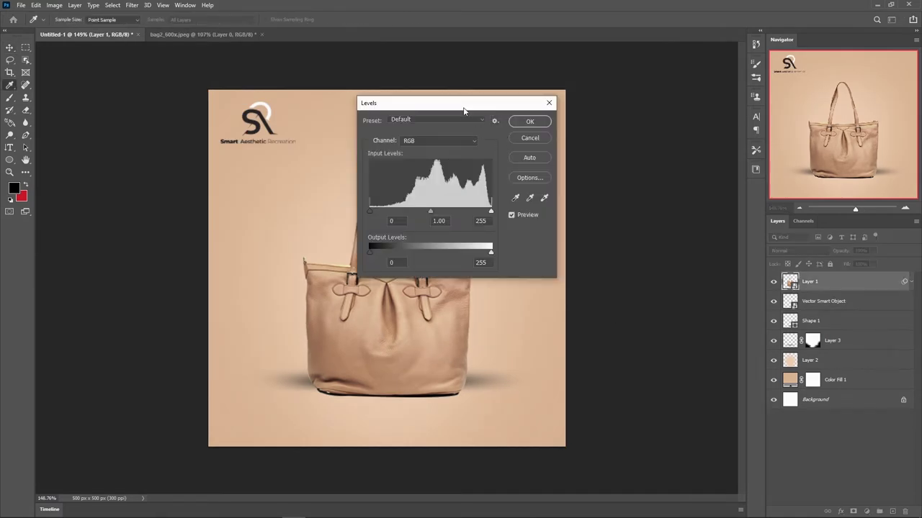
Step: Raise the Levels black input to 24 to deepen the handbag's darks
{"action": "left_click_drag", "start_coordinate": [464, 111], "coordinate": [687, 119]}
{"action": "mouse_move", "coordinate": [593, 219]}
{"action": "left_mouse_down"}
{"action": "mouse_move", "coordinate": [618, 218]}
{"action": "mouse_move", "coordinate": [609, 221]}
{"action": "left_mouse_up"}
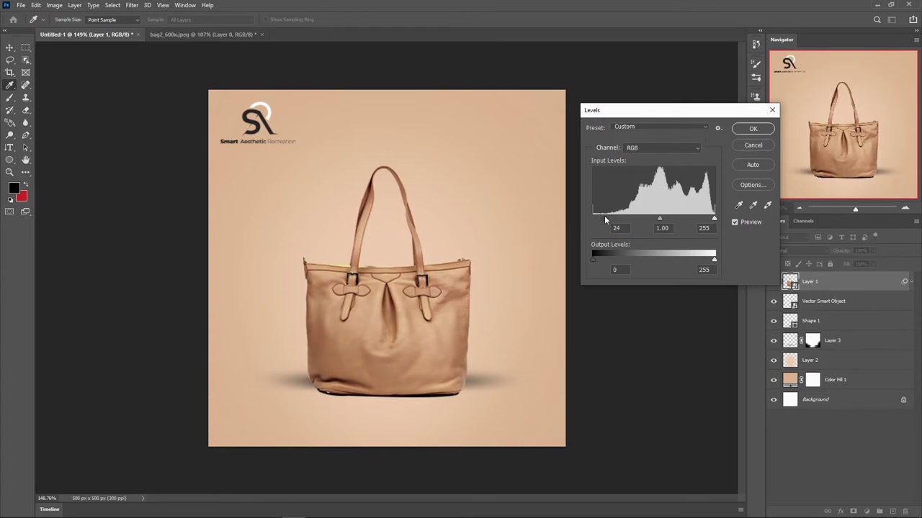
{"action": "left_click", "coordinate": [752, 129]}
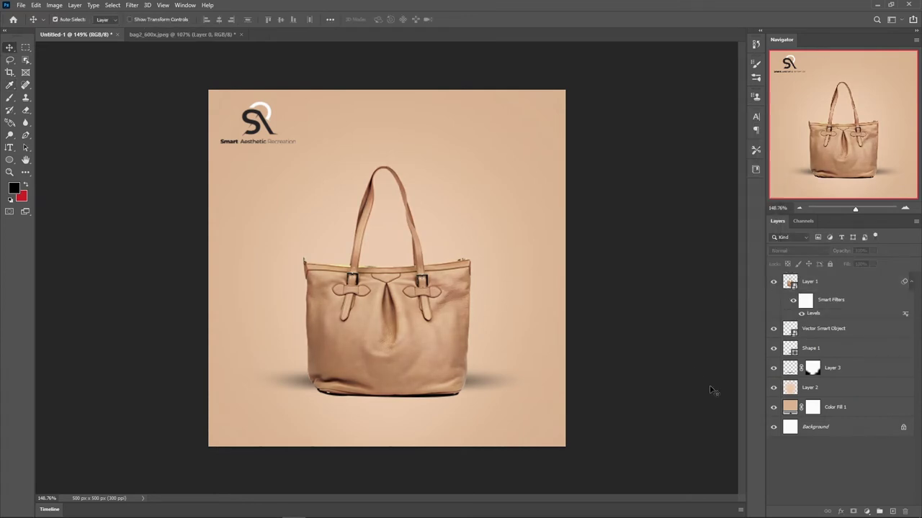
Step: Recolour the Color Fill 1 background to light peach #e6a57c
{"action": "double_click", "coordinate": [792, 408]}
{"action": "left_click", "coordinate": [463, 325]}
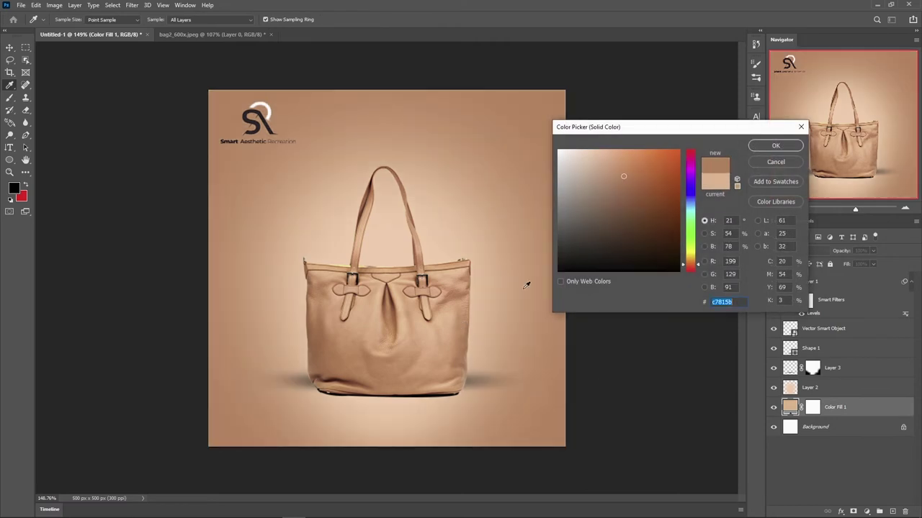
{"action": "left_click", "coordinate": [526, 285]}
{"action": "key", "text": "Return"}
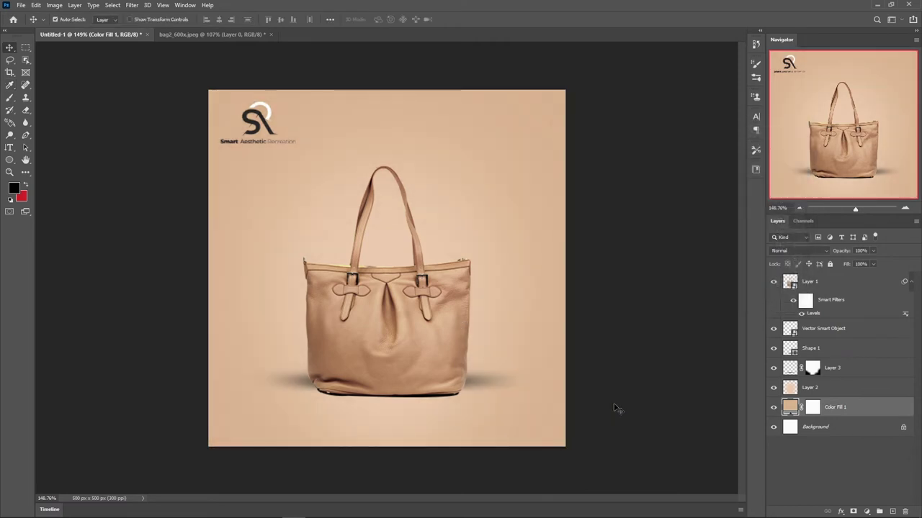
{"action": "double_click", "coordinate": [790, 407]}
{"action": "left_click", "coordinate": [613, 161]}
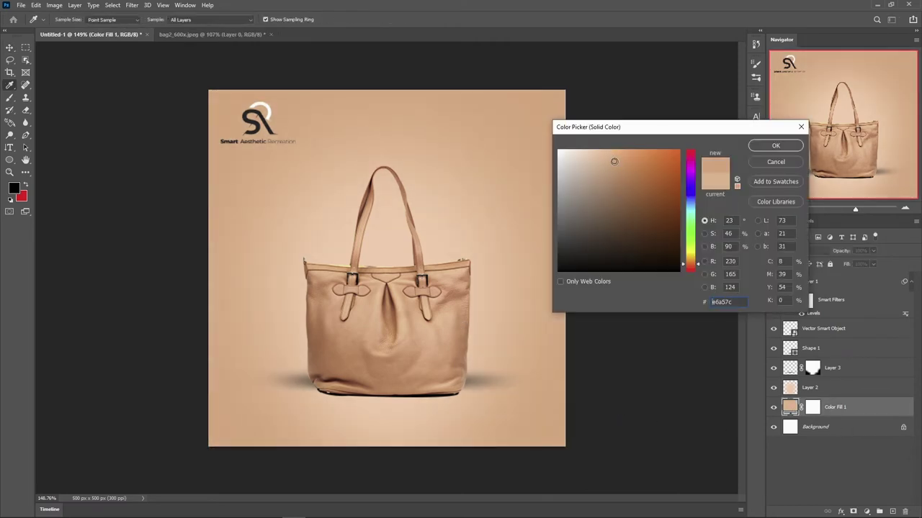
{"action": "left_click", "coordinate": [774, 147]}
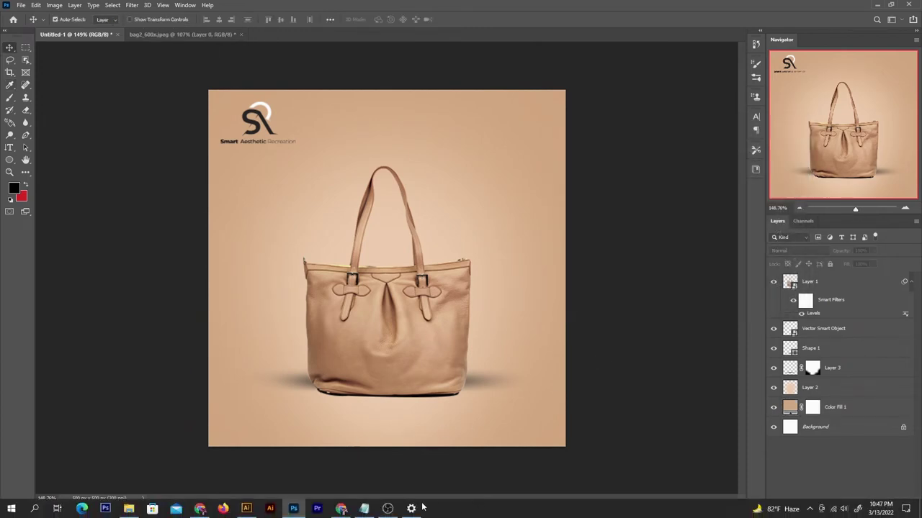
Step: Copy FEEL AMAZING from the notes and paste it as a new text layer near the top
{"action": "left_click", "coordinate": [365, 508]}
{"action": "left_click", "coordinate": [223, 171]}
{"action": "key", "text": "shift+Home"}
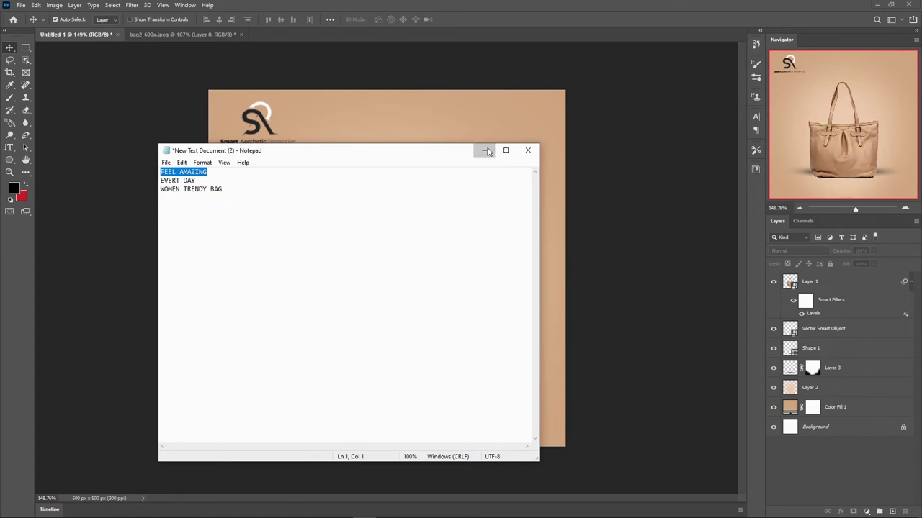
{"action": "left_click", "coordinate": [484, 150]}
{"action": "left_click", "coordinate": [12, 148]}
{"action": "key", "text": "ctrl+plus"}
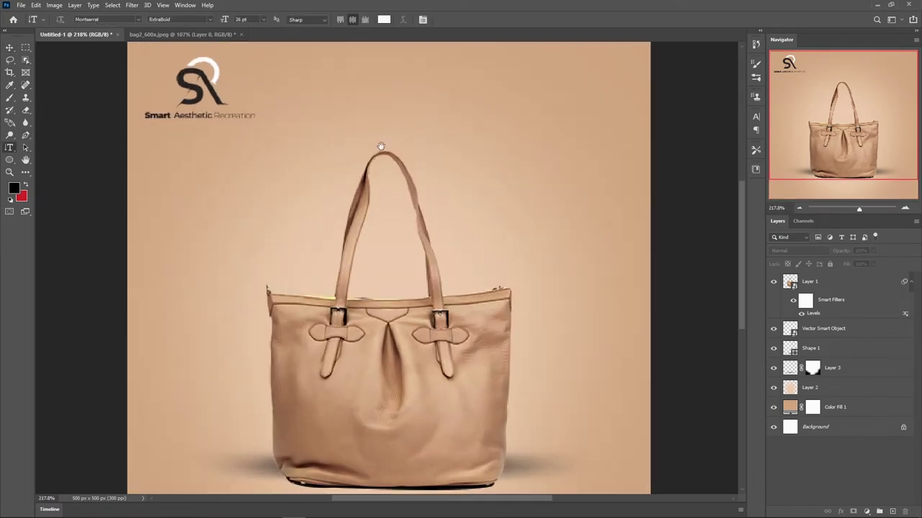
{"action": "left_click", "coordinate": [365, 148]}
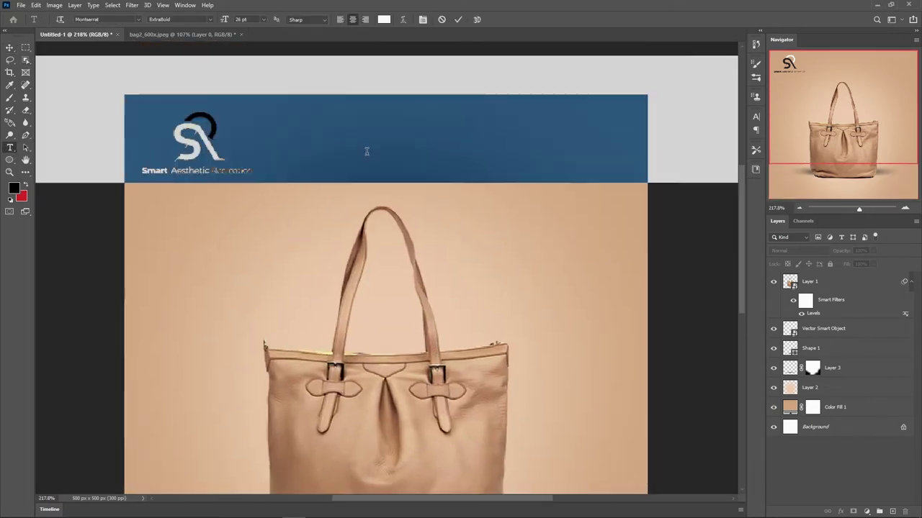
{"action": "key", "text": "ctrl+v"}
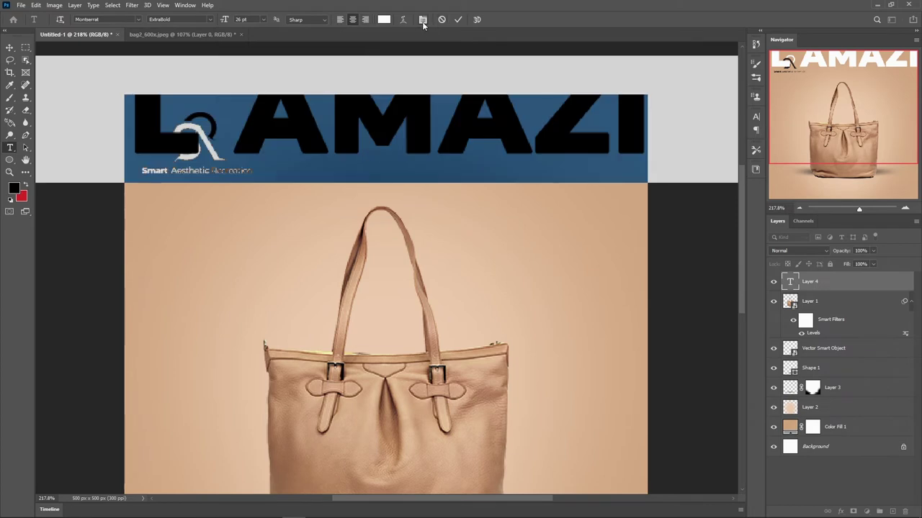
Step: Set the FEEL AMAZING text to 6 pt Montserrat Thin
{"action": "left_click", "coordinate": [423, 20]}
{"action": "left_click", "coordinate": [661, 143]}
{"action": "type", "text": "6"}
{"action": "key", "text": "Return"}
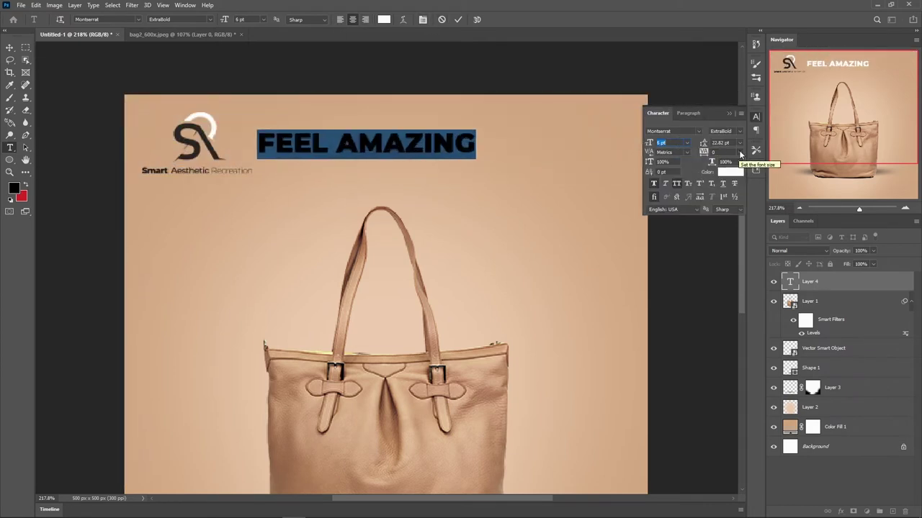
{"action": "left_click", "coordinate": [739, 131]}
{"action": "left_click", "coordinate": [738, 155]}
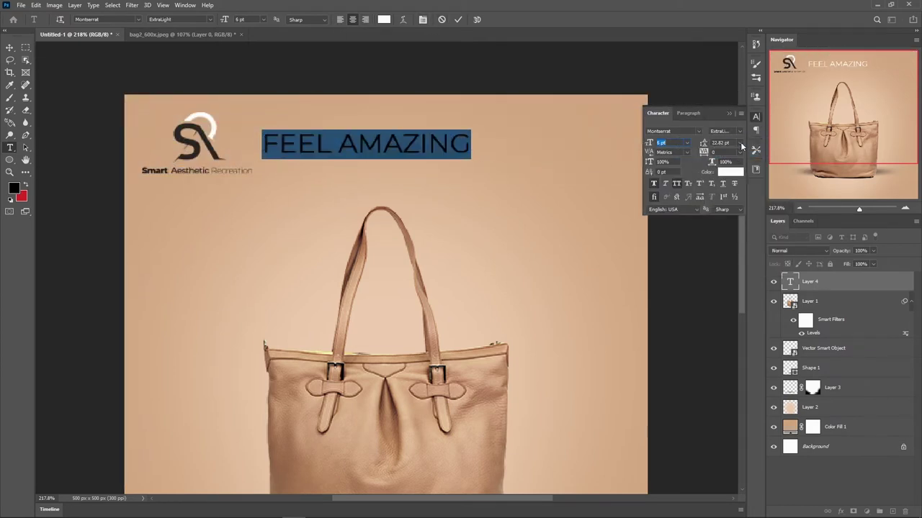
{"action": "left_click", "coordinate": [740, 131]}
{"action": "left_click", "coordinate": [727, 140]}
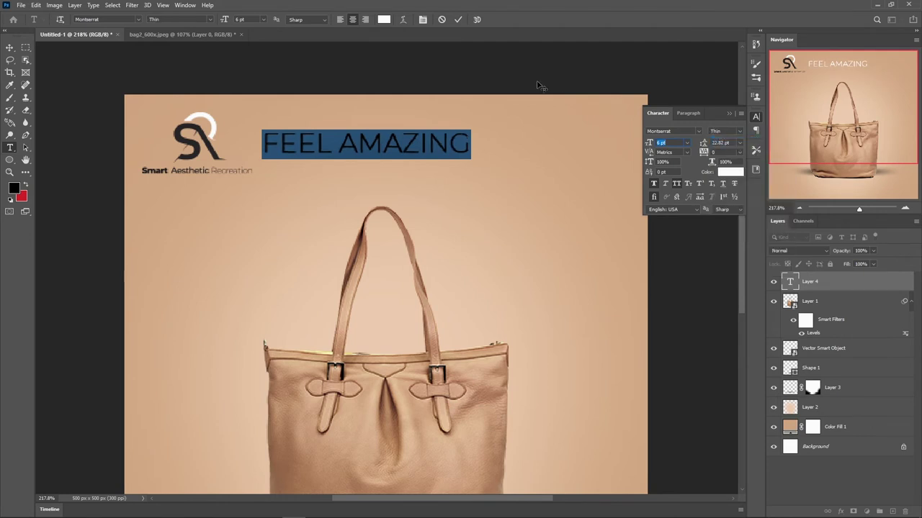
{"action": "left_click", "coordinate": [459, 20]}
Step: Place FEEL AMAZING beside the logo and give it Auto leading
{"action": "key", "text": "v"}
{"action": "scroll", "coordinate": [329, 134], "scroll_direction": "down", "scroll_amount": 2}
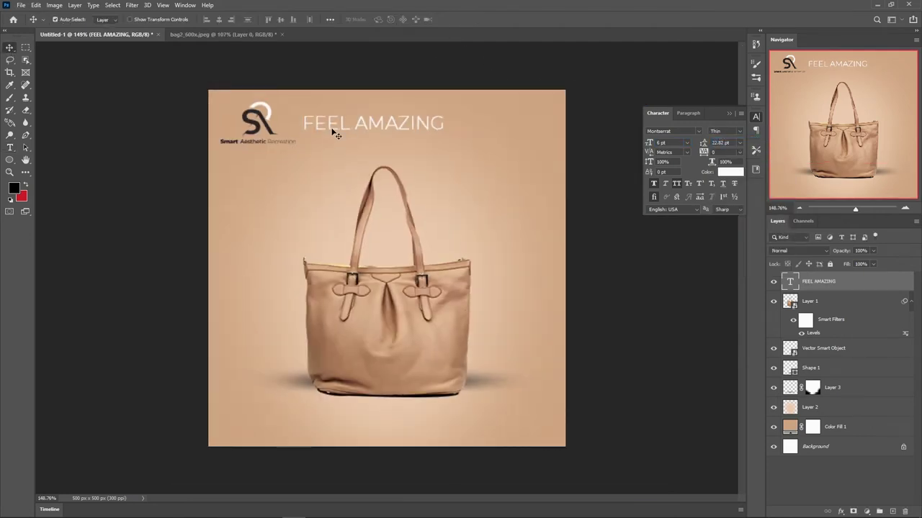
{"action": "mouse_move", "coordinate": [338, 134]}
{"action": "left_mouse_down"}
{"action": "mouse_move", "coordinate": [352, 149]}
{"action": "mouse_move", "coordinate": [345, 144]}
{"action": "left_mouse_up"}
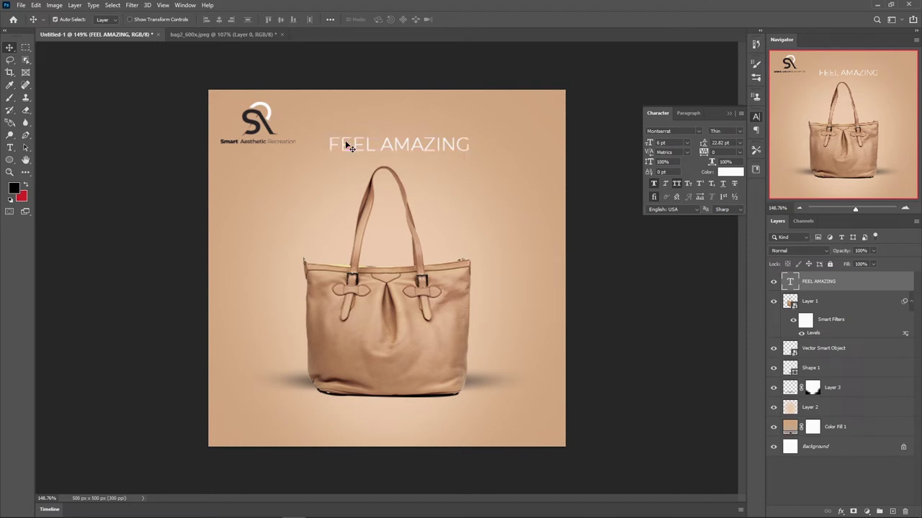
{"action": "double_click", "coordinate": [394, 149]}
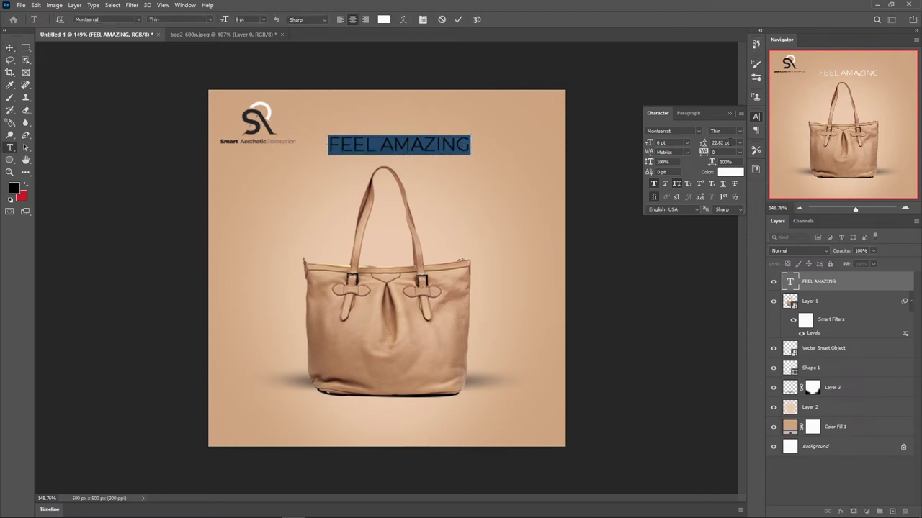
{"action": "left_click", "coordinate": [739, 146]}
{"action": "left_click", "coordinate": [722, 144]}
{"action": "scroll", "coordinate": [677, 143], "scroll_direction": "up", "scroll_amount": 3}
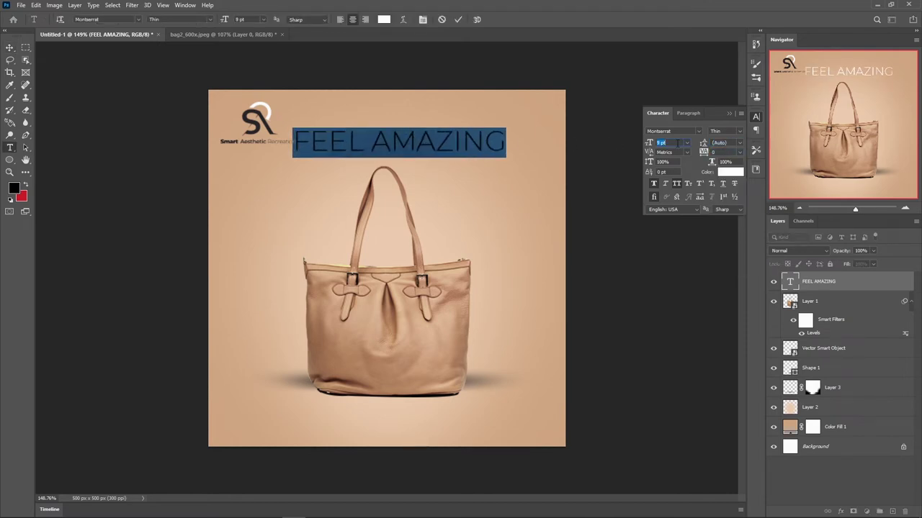
{"action": "left_click", "coordinate": [458, 19]}
{"action": "left_click", "coordinate": [9, 47]}
{"action": "left_click", "coordinate": [74, 5]}
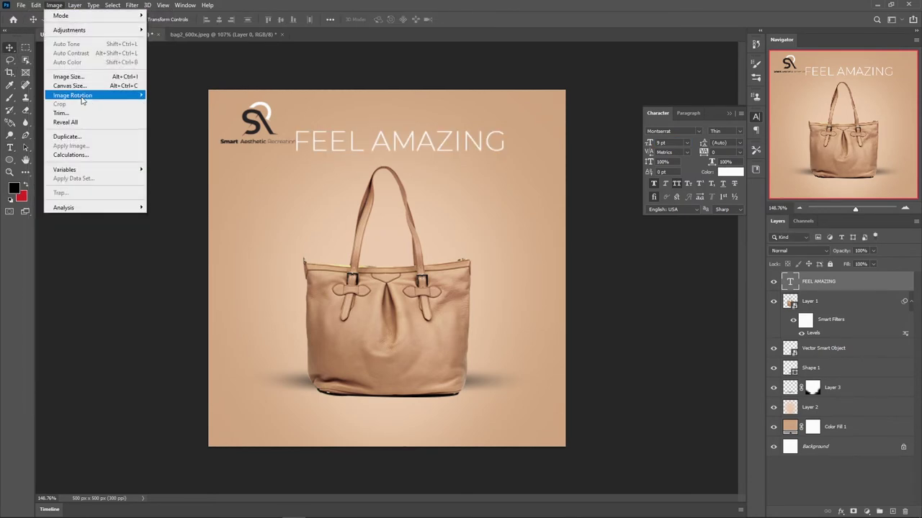
Step: Resize the ad to 1000 px square and fit it in the window
{"action": "mouse_move", "coordinate": [73, 95]}
{"action": "left_click", "coordinate": [78, 77]}
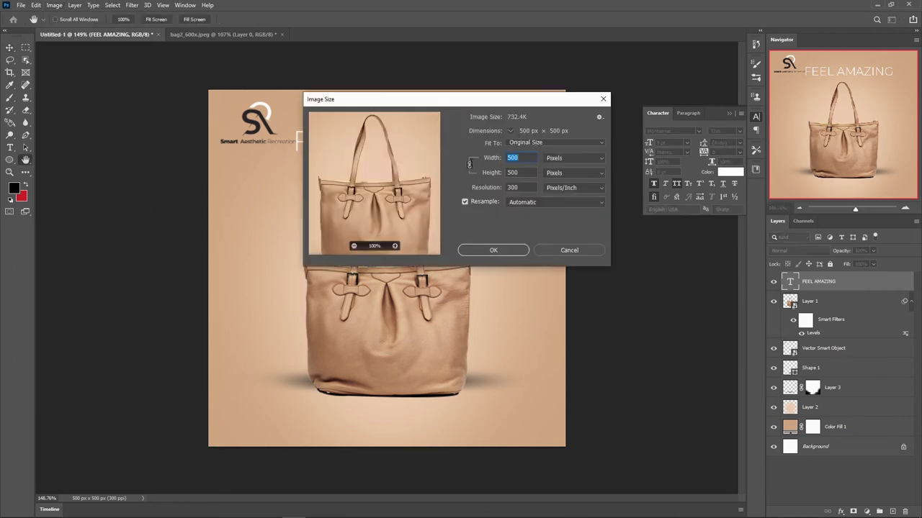
{"action": "type", "text": "1000"}
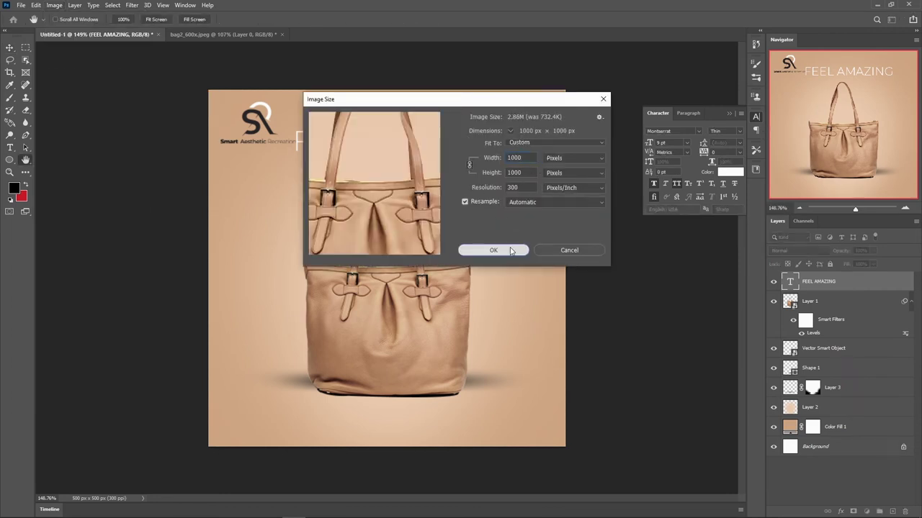
{"action": "left_click", "coordinate": [510, 251]}
{"action": "key", "text": "ctrl+0"}
{"action": "key", "text": "v"}
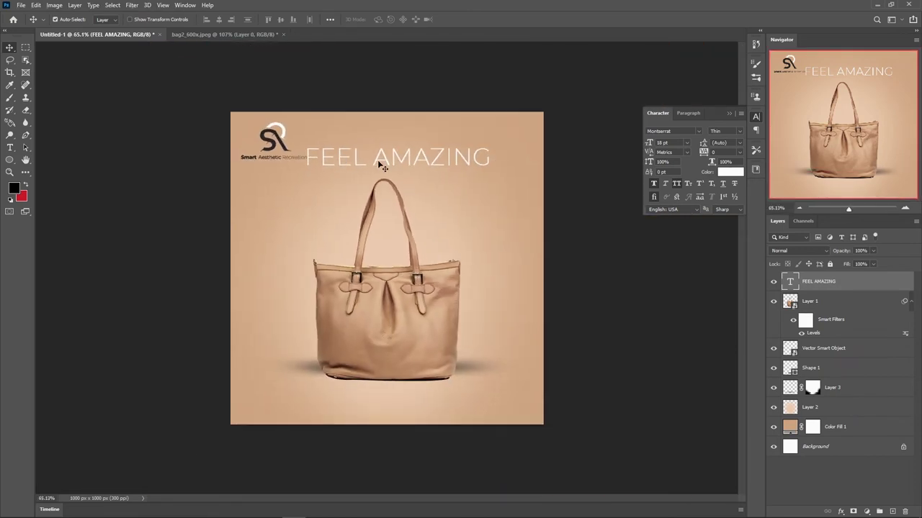
Step: Change FEEL AMAZING to 12 pt Montserrat Light
{"action": "key", "text": "t"}
{"action": "left_click", "coordinate": [374, 157]}
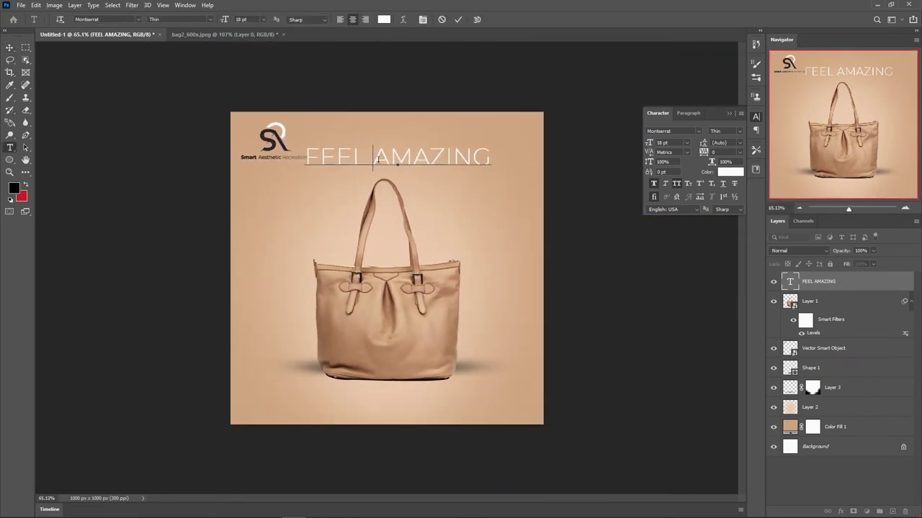
{"action": "key", "text": "ctrl+a"}
{"action": "left_click", "coordinate": [662, 142]}
{"action": "scroll", "coordinate": [670, 144], "scroll_direction": "down", "scroll_amount": 6}
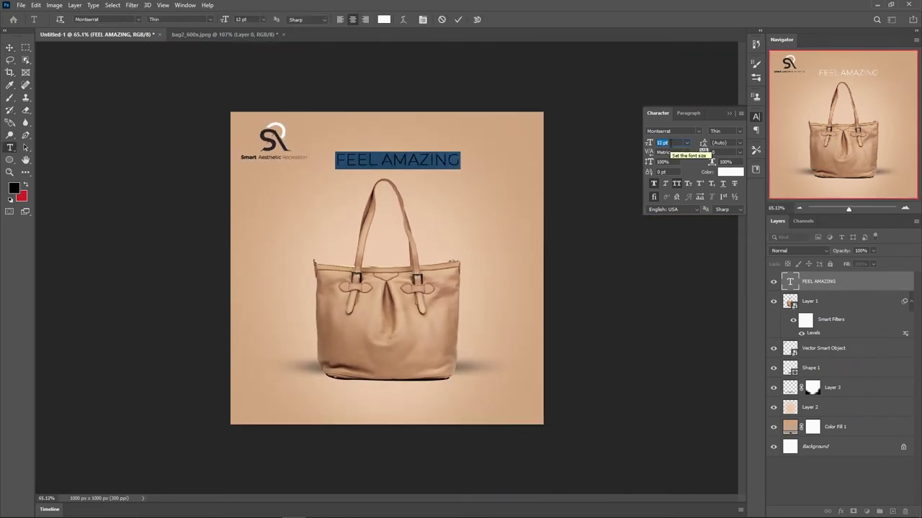
{"action": "left_click", "coordinate": [728, 131]}
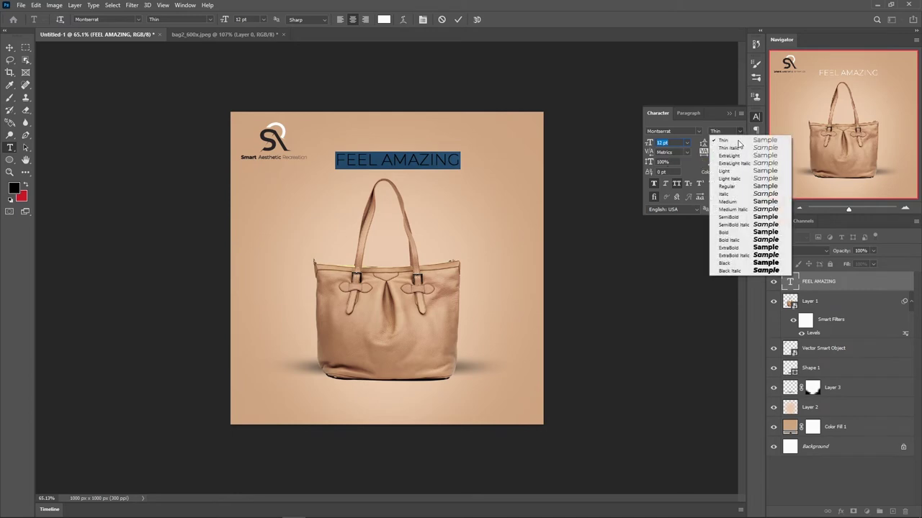
{"action": "left_click", "coordinate": [727, 173]}
{"action": "left_click", "coordinate": [394, 159]}
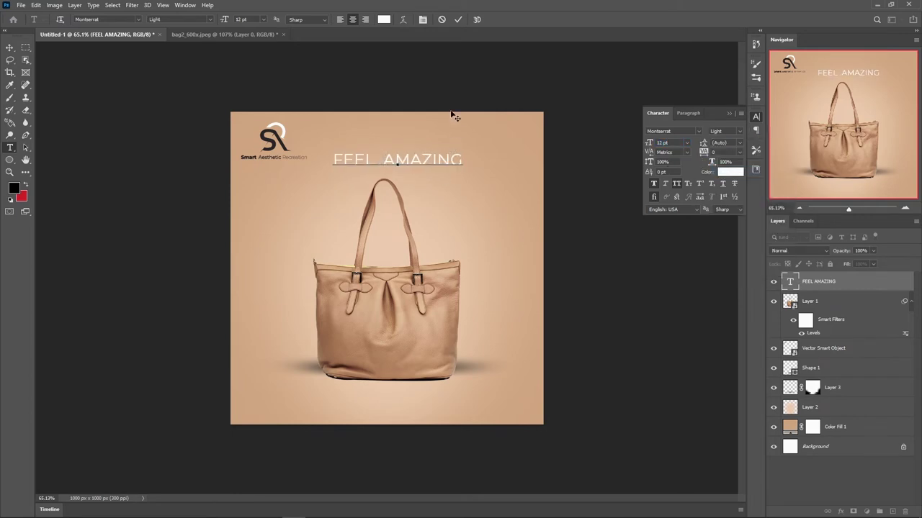
{"action": "left_click", "coordinate": [458, 18]}
Step: Move the FEEL AMAZING headline up near the top of the ad
{"action": "left_click", "coordinate": [9, 47]}
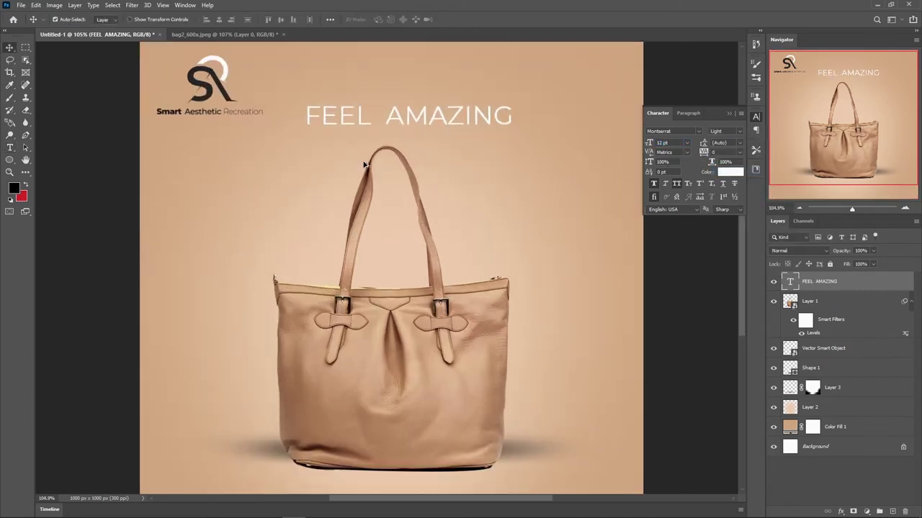
{"action": "scroll", "coordinate": [376, 298], "scroll_direction": "up", "scroll_amount": 5}
{"action": "mouse_move", "coordinate": [376, 298]}
{"action": "left_mouse_down"}
{"action": "mouse_move", "coordinate": [370, 243]}
{"action": "mouse_move", "coordinate": [370, 286]}
{"action": "left_mouse_up"}
Step: Copy EVERT DAY from the notes and paste it over the duplicated headline text
{"action": "left_click", "coordinate": [363, 510]}
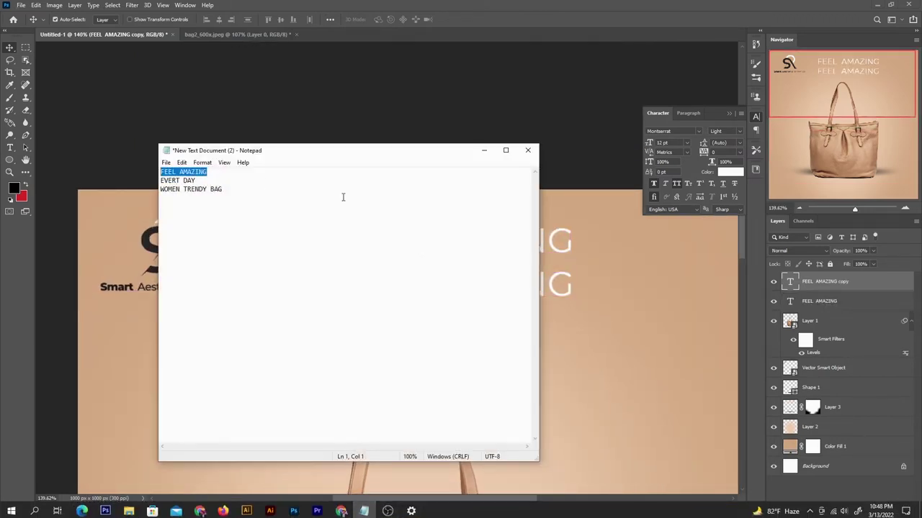
{"action": "left_click_drag", "start_coordinate": [196, 180], "coordinate": [161, 180]}
{"action": "key", "text": "ctrl+c"}
{"action": "left_click", "coordinate": [484, 150]}
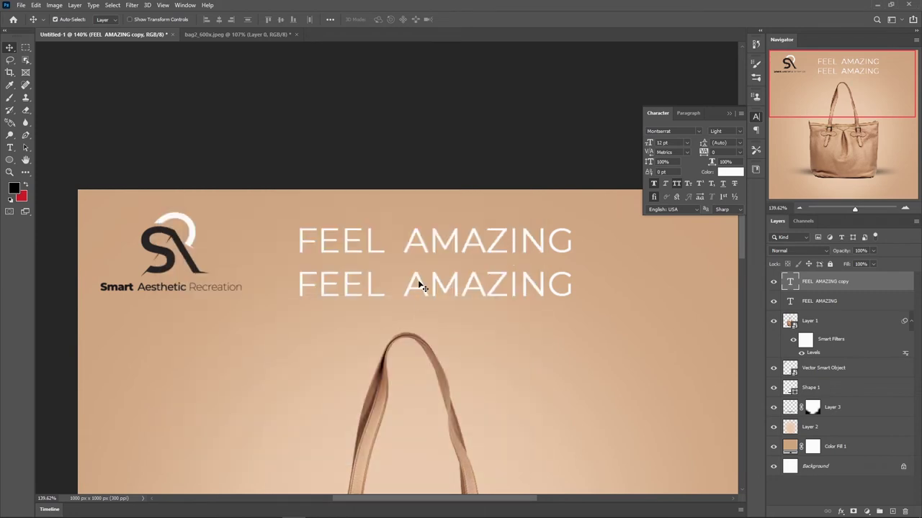
{"action": "double_click", "coordinate": [417, 285]}
{"action": "key", "text": "ctrl+v"}
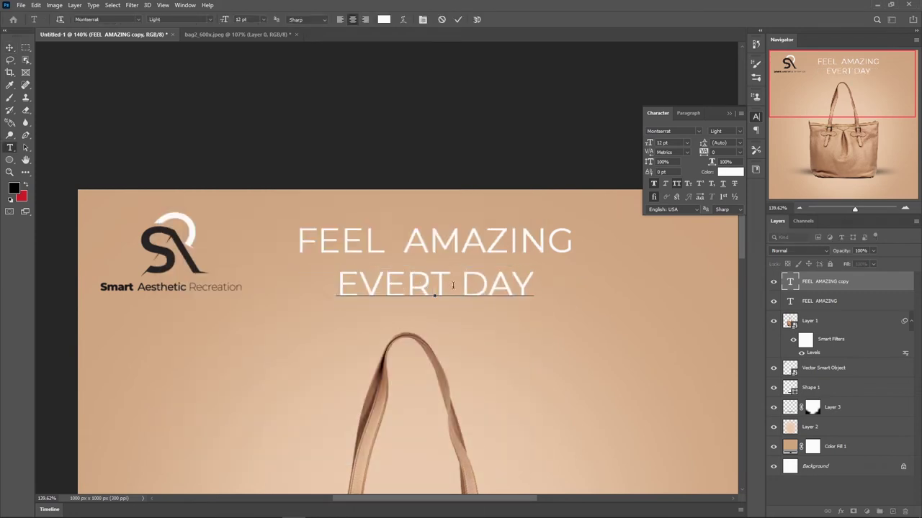
Step: Make the EVERT DAY line 16 pt Montserrat Bold
{"action": "key", "text": "ctrl+a"}
{"action": "scroll", "coordinate": [676, 144], "scroll_direction": "up", "scroll_amount": 2}
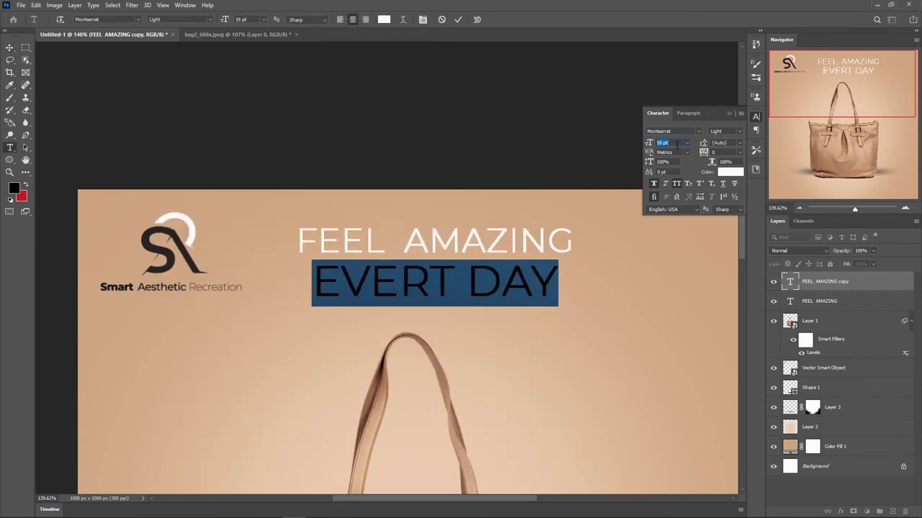
{"action": "scroll", "coordinate": [677, 143], "scroll_direction": "up", "scroll_amount": 3}
{"action": "left_click", "coordinate": [726, 131]}
{"action": "left_click", "coordinate": [720, 232]}
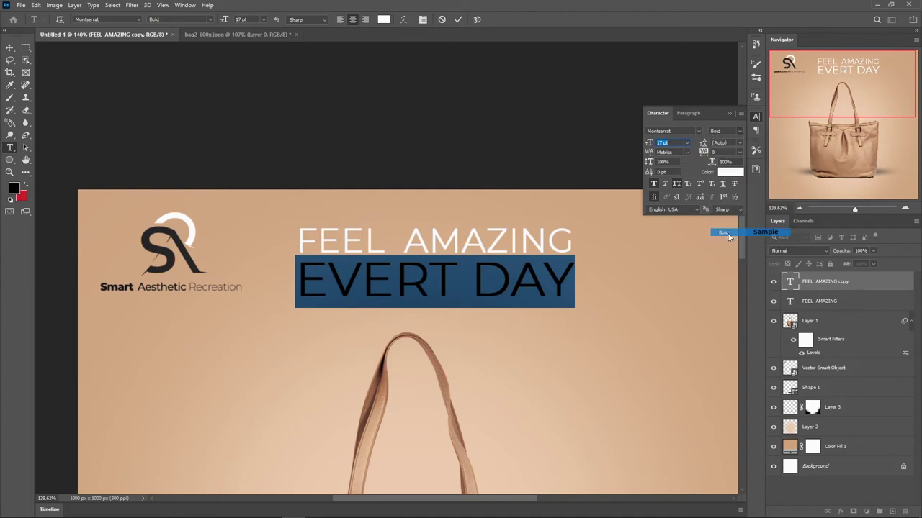
{"action": "scroll", "coordinate": [674, 144], "scroll_direction": "down", "scroll_amount": 1}
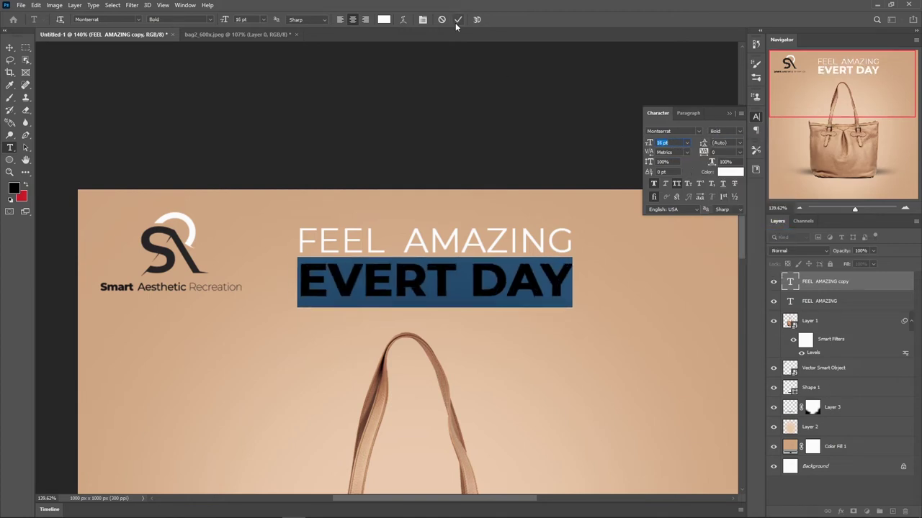
Step: Colour the EVERT DAY text dark brown
{"action": "left_click", "coordinate": [737, 172]}
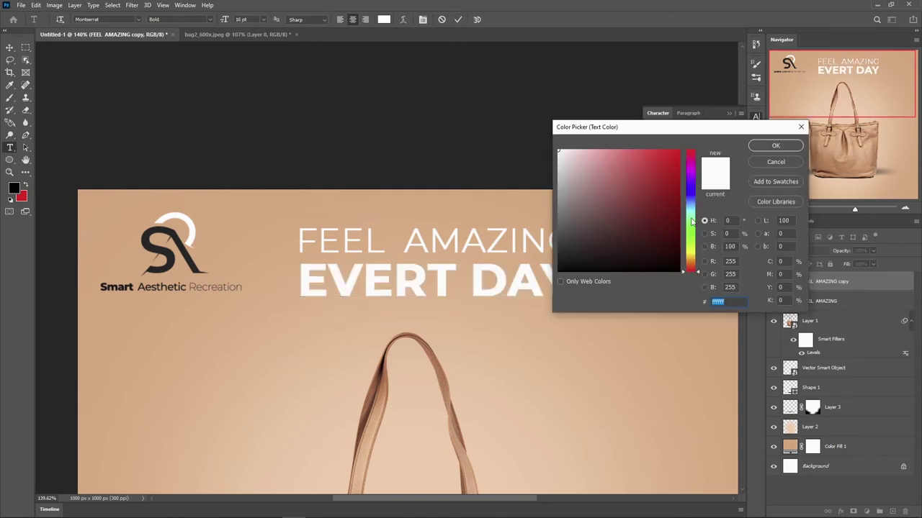
{"action": "mouse_move", "coordinate": [691, 221]}
{"action": "left_mouse_down"}
{"action": "mouse_move", "coordinate": [691, 260]}
{"action": "mouse_move", "coordinate": [689, 153]}
{"action": "left_mouse_up"}
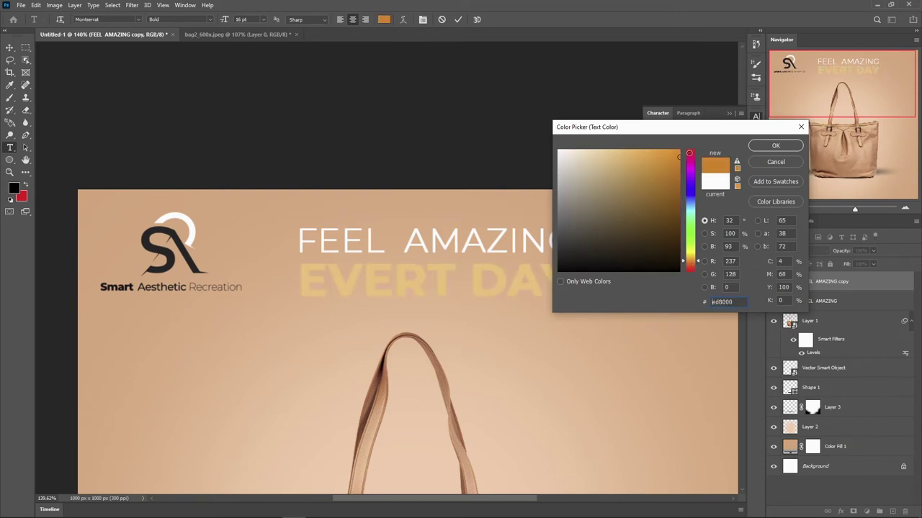
{"action": "left_click", "coordinate": [669, 228]}
{"action": "left_click_drag", "start_coordinate": [674, 234], "coordinate": [675, 244]}
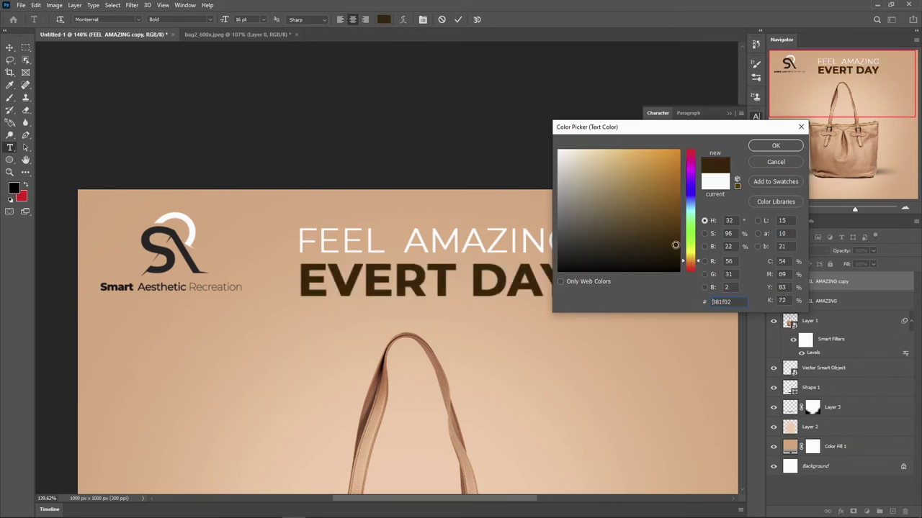
{"action": "left_click", "coordinate": [769, 149]}
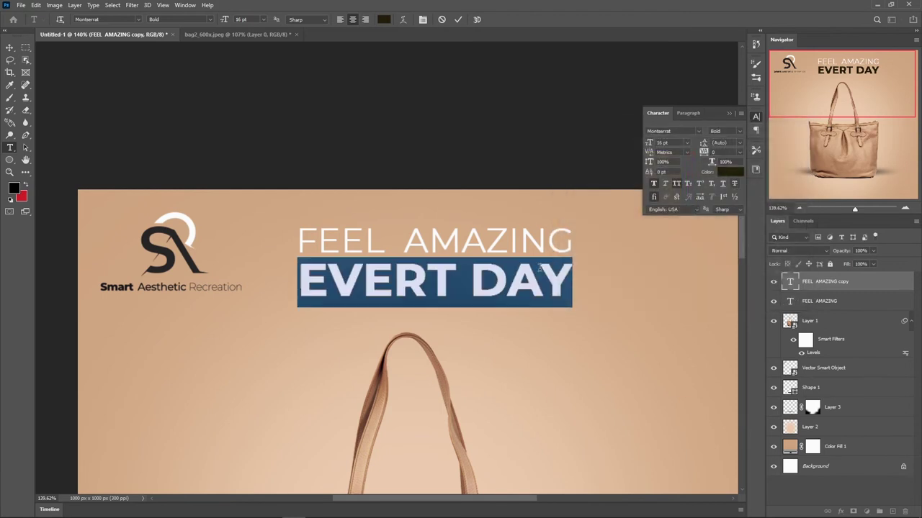
Step: Shrink FEEL AMAZING to 9 pt and move both headline lines up about 26 px
{"action": "left_click", "coordinate": [456, 20]}
{"action": "double_click", "coordinate": [789, 301]}
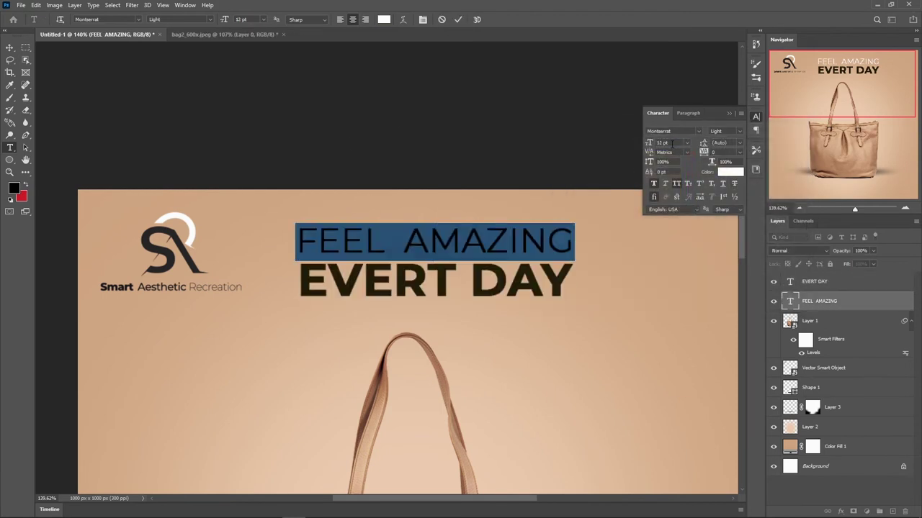
{"action": "scroll", "coordinate": [672, 144], "scroll_direction": "down", "scroll_amount": 2}
{"action": "scroll", "coordinate": [672, 143], "scroll_direction": "down", "scroll_amount": 1}
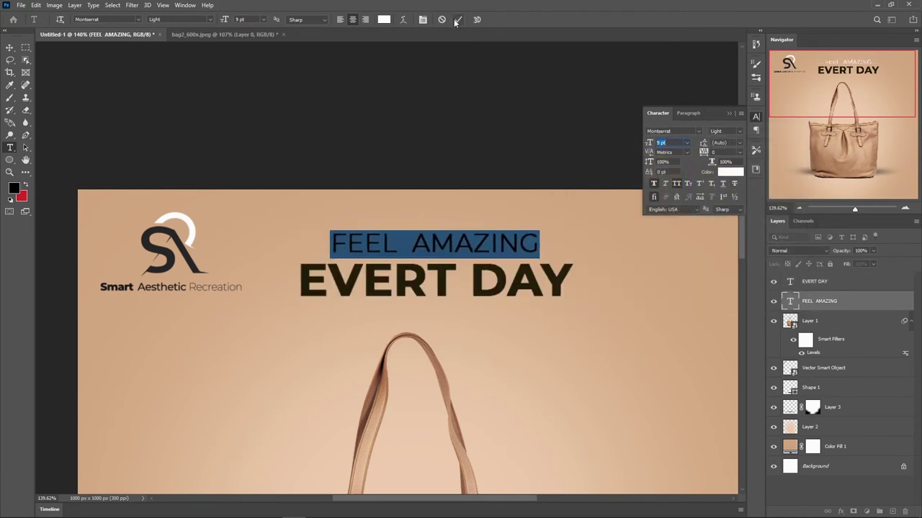
{"action": "left_click", "coordinate": [456, 20]}
{"action": "left_click", "coordinate": [10, 47]}
{"action": "left_click", "coordinate": [821, 282], "text": "shift"}
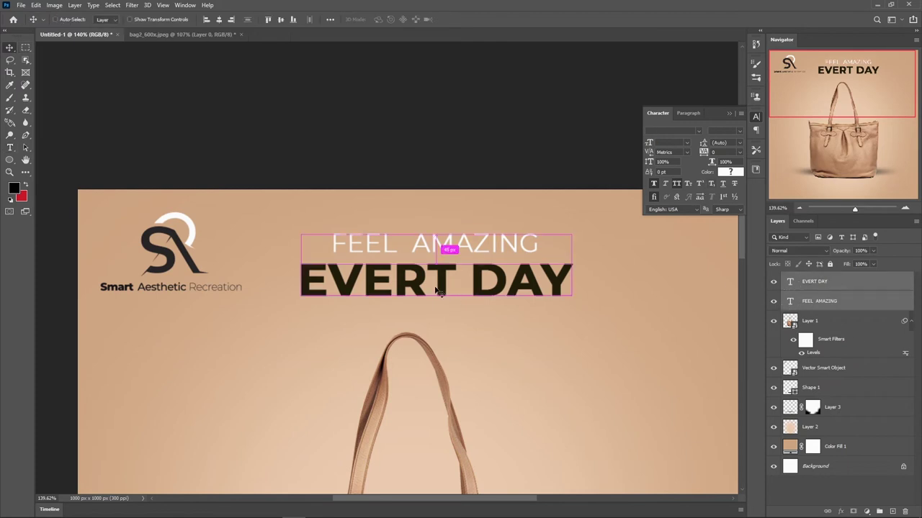
{"action": "left_click_drag", "start_coordinate": [442, 290], "coordinate": [442, 270]}
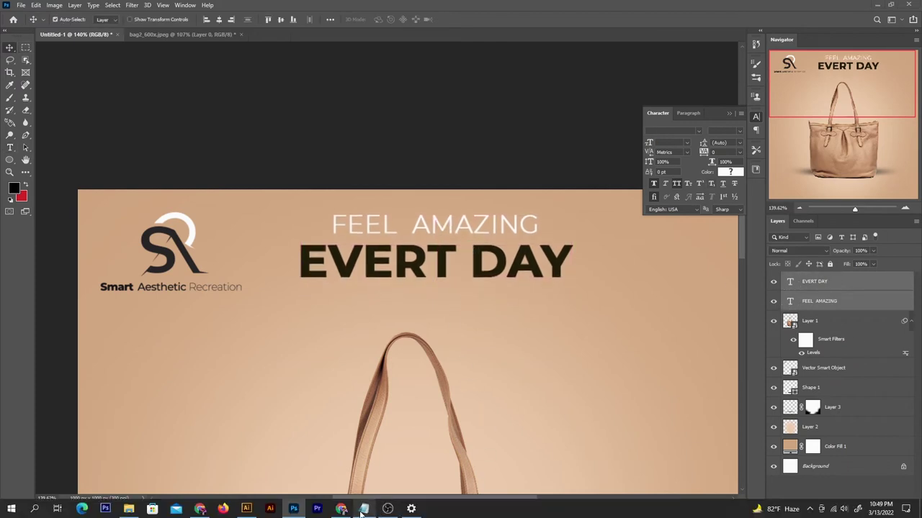
Step: Copy WOMEN TRENDY BAG from the notes and duplicate EVERT DAY just below it
{"action": "left_click", "coordinate": [364, 513]}
{"action": "left_click_drag", "start_coordinate": [246, 193], "coordinate": [146, 193]}
{"action": "key", "text": "ctrl+c"}
{"action": "left_click", "coordinate": [484, 151]}
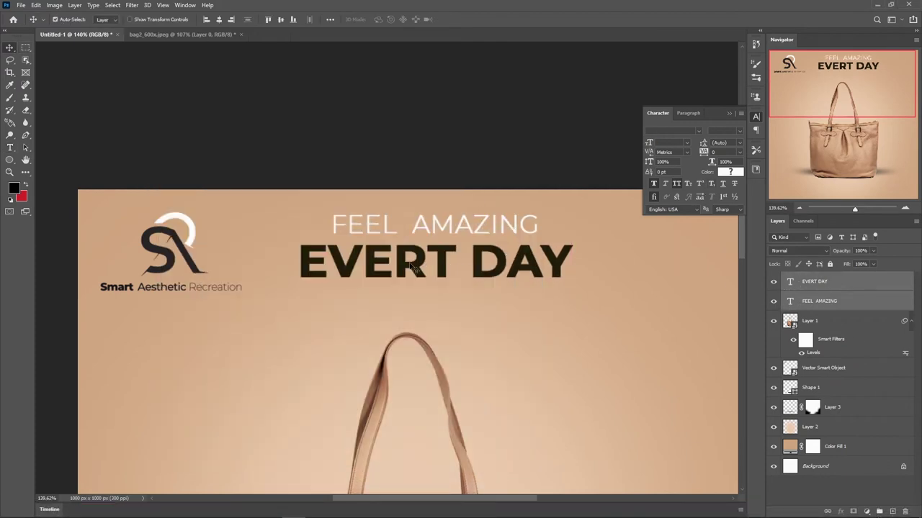
{"action": "left_click", "coordinate": [517, 265]}
{"action": "left_click_drag", "start_coordinate": [421, 269], "coordinate": [422, 311], "text": "alt"}
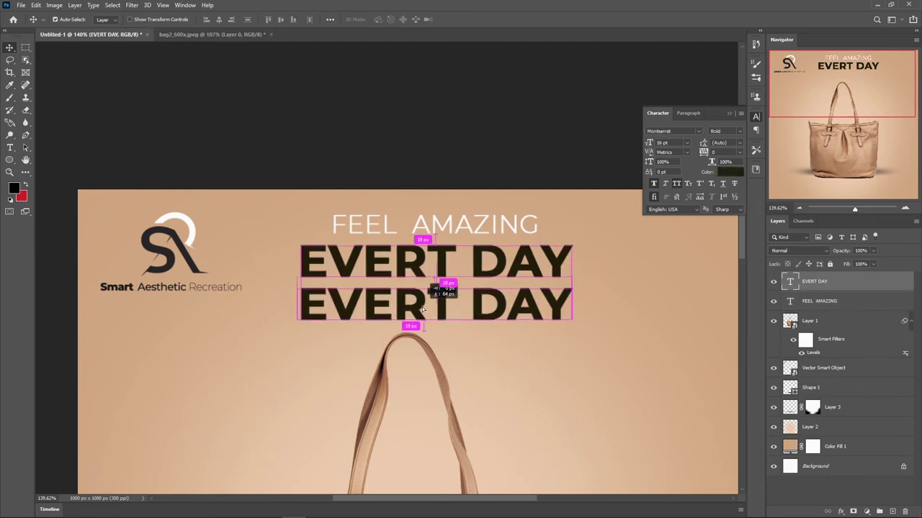
{"action": "double_click", "coordinate": [422, 310]}
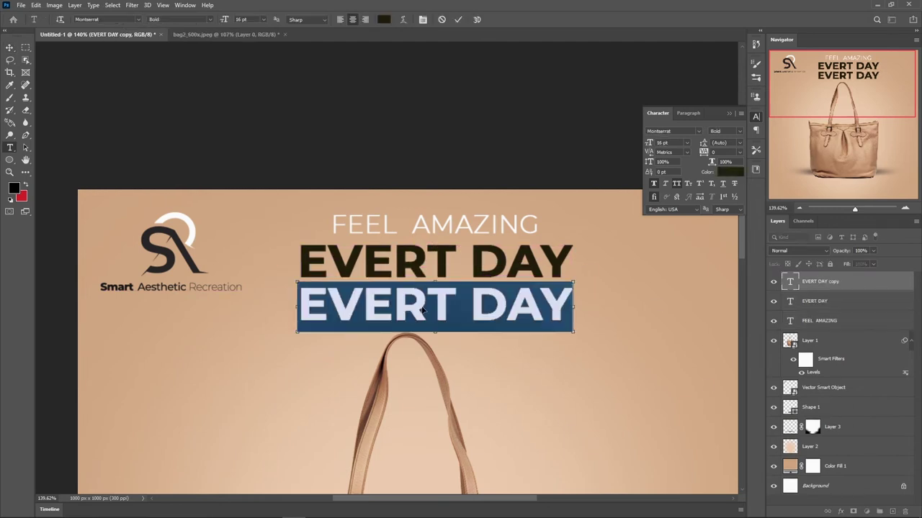
Step: Replace the duplicate's text with WOMEN TRENDY BAG in 8 pt Montserrat Regular
{"action": "key", "text": "ctrl+v"}
{"action": "key", "text": "ctrl+a"}
{"action": "left_click", "coordinate": [671, 141]}
{"action": "scroll", "coordinate": [671, 142], "scroll_direction": "down", "scroll_amount": 5}
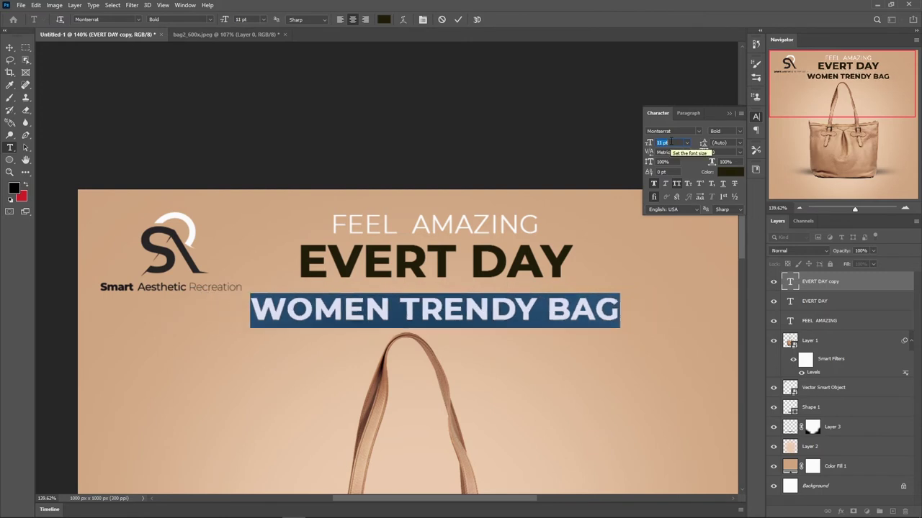
{"action": "scroll", "coordinate": [671, 142], "scroll_direction": "down", "scroll_amount": 2}
{"action": "scroll", "coordinate": [671, 142], "scroll_direction": "down", "scroll_amount": 1}
{"action": "left_click", "coordinate": [727, 131]}
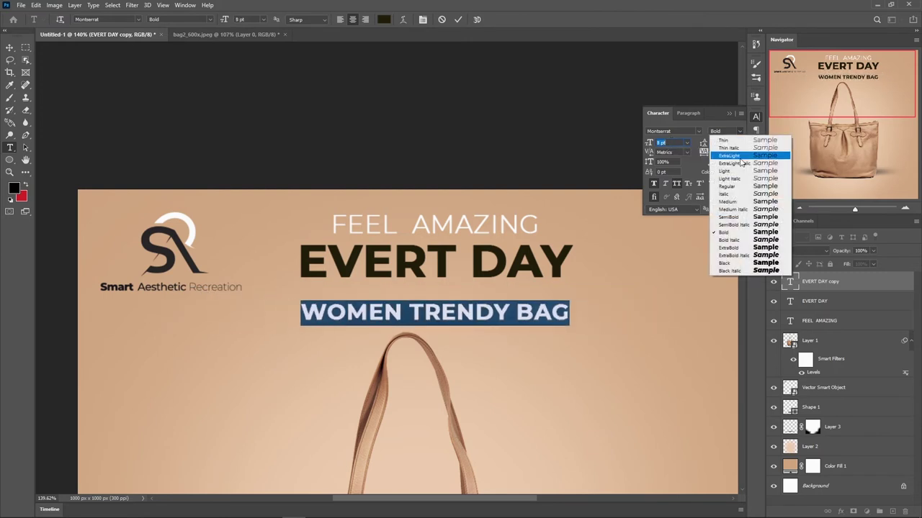
{"action": "left_click", "coordinate": [728, 187]}
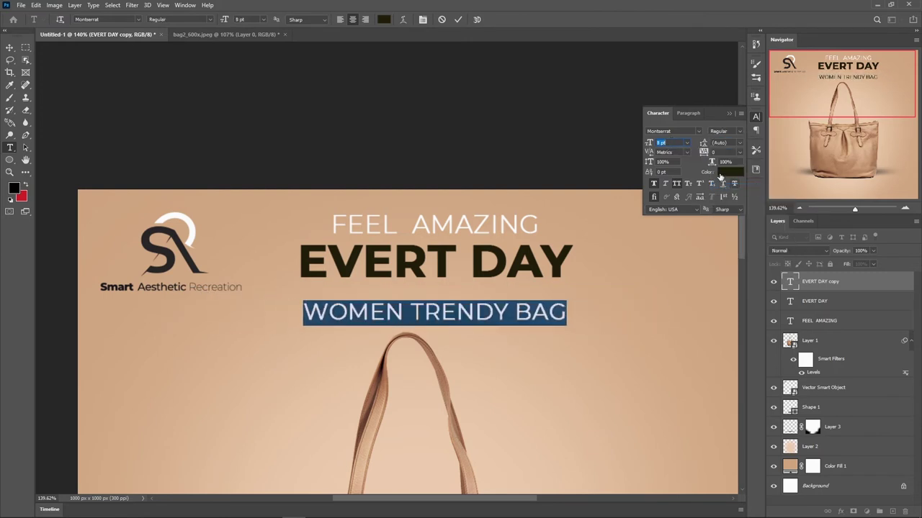
{"action": "left_click", "coordinate": [457, 22]}
Step: Position WOMEN TRENDY BAG just below EVERT DAY
{"action": "left_click_drag", "start_coordinate": [442, 315], "coordinate": [435, 299]}
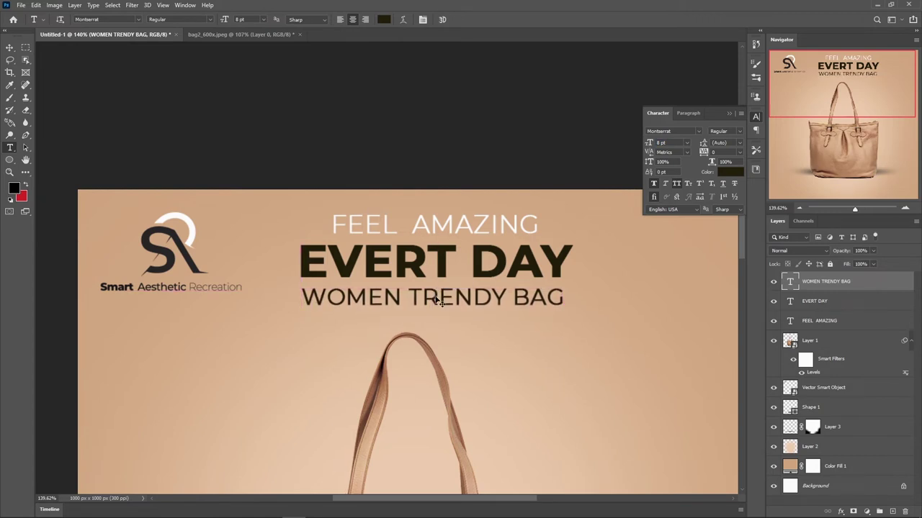
{"action": "left_click_drag", "start_coordinate": [437, 302], "coordinate": [437, 304]}
{"action": "left_click", "coordinate": [10, 47]}
Step: Move the bag photo with its Shape 1 and Layer 3 shadow about 18 px lower
{"action": "left_click", "coordinate": [841, 302], "text": "shift"}
{"action": "left_click", "coordinate": [835, 321], "text": "shift"}
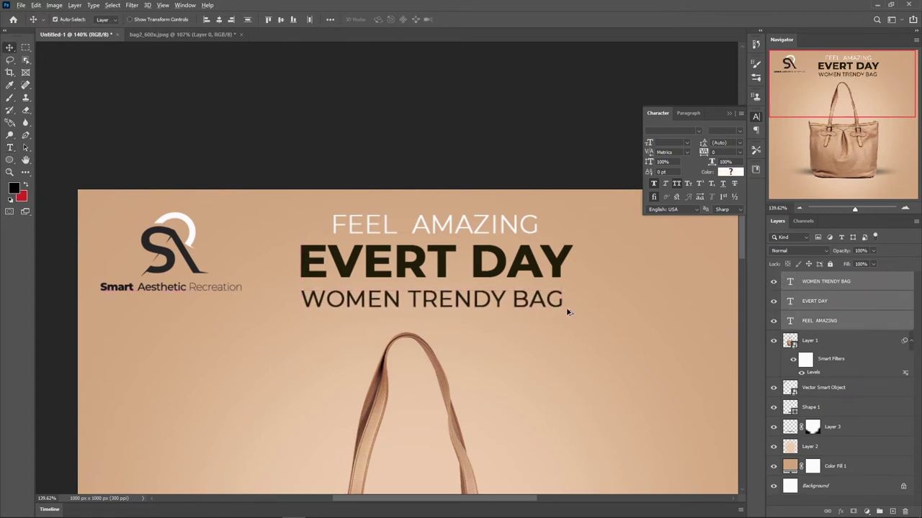
{"action": "key", "text": "ctrl+0"}
{"action": "key", "text": "alt+bracketleft"}
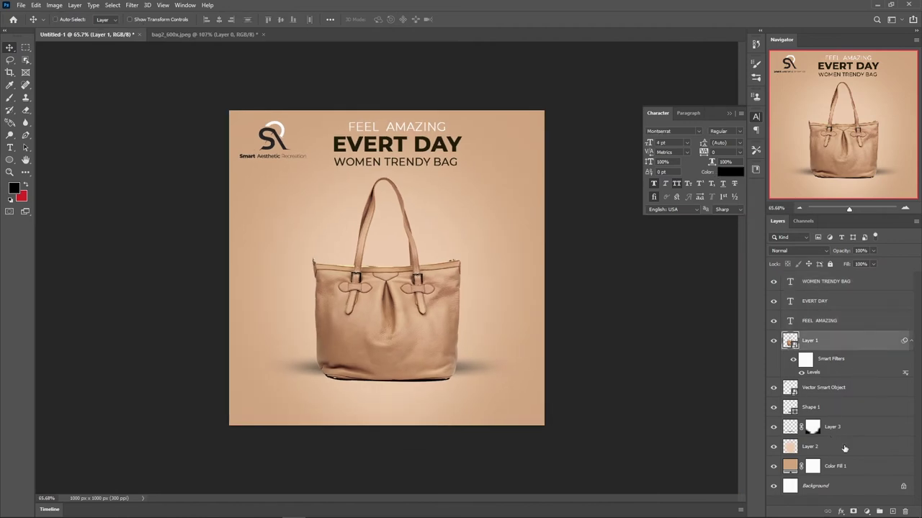
{"action": "left_click", "coordinate": [844, 447], "text": "shift"}
{"action": "mouse_move", "coordinate": [382, 304]}
{"action": "left_mouse_down"}
{"action": "mouse_move", "coordinate": [382, 324]}
{"action": "mouse_move", "coordinate": [381, 313]}
{"action": "left_mouse_up"}
{"action": "left_click", "coordinate": [637, 395]}
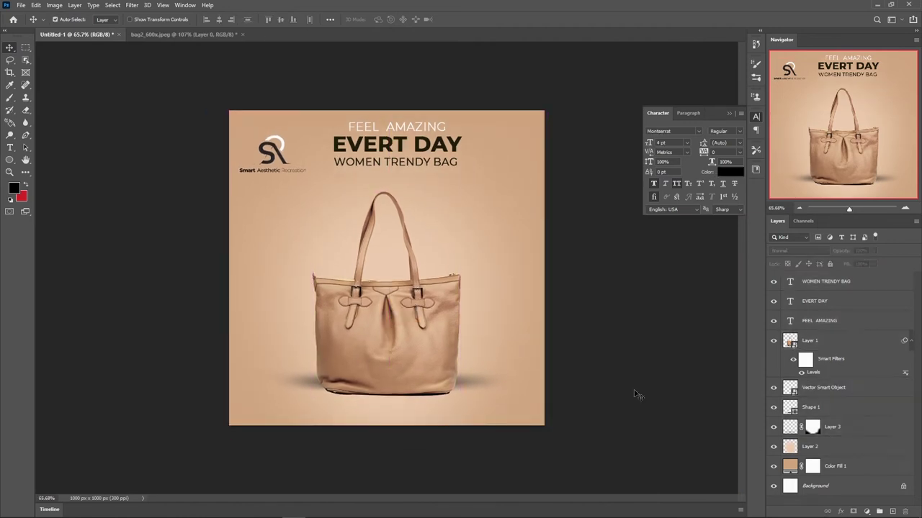
{"action": "left_click", "coordinate": [835, 389]}
{"action": "left_click", "coordinate": [831, 407]}
{"action": "left_click", "coordinate": [835, 429], "text": "shift"}
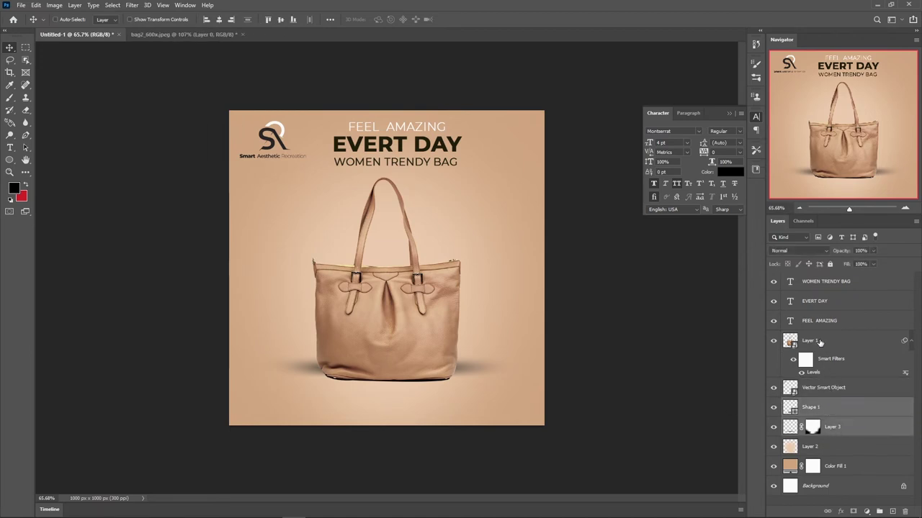
{"action": "left_click_drag", "start_coordinate": [820, 366], "coordinate": [810, 342]}
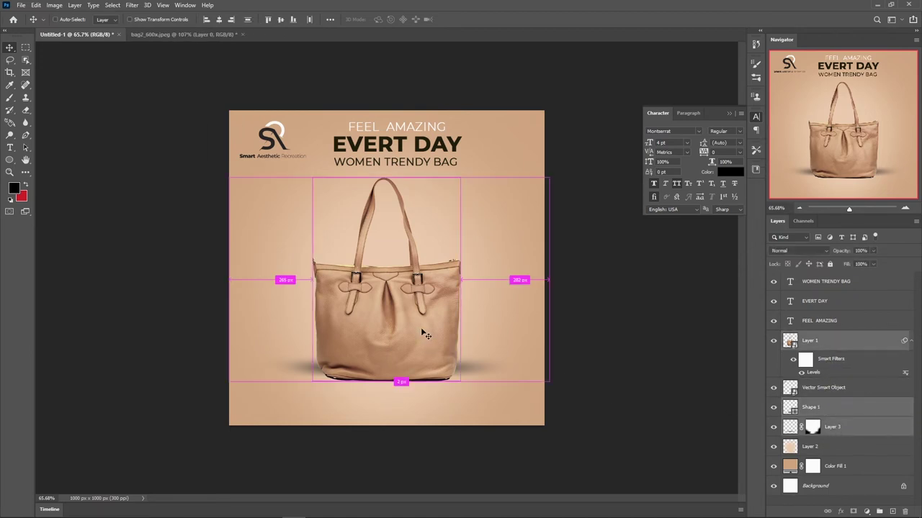
{"action": "left_click_drag", "start_coordinate": [421, 332], "coordinate": [420, 342]}
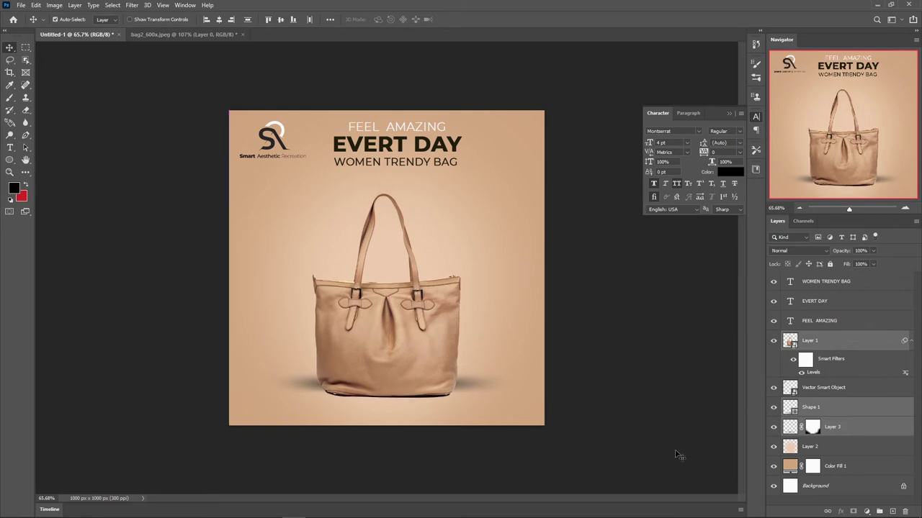
Step: Shift the three headline layers together slightly lower on the ad
{"action": "left_click", "coordinate": [677, 456]}
{"action": "left_click", "coordinate": [819, 320]}
{"action": "left_click", "coordinate": [826, 281], "text": "shift"}
{"action": "left_click_drag", "start_coordinate": [402, 148], "coordinate": [397, 160]}
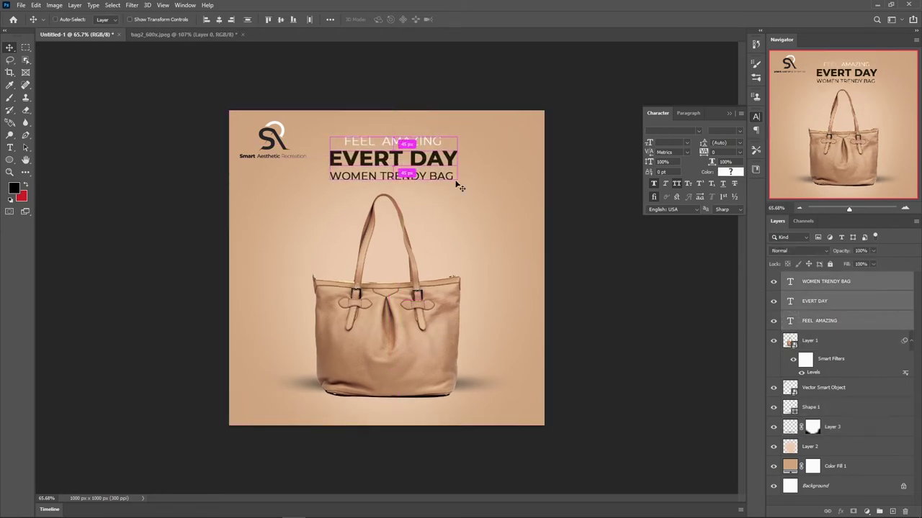
{"action": "left_click", "coordinate": [596, 267]}
{"action": "scroll", "coordinate": [373, 128], "scroll_direction": "up", "scroll_amount": 3}
{"action": "scroll", "coordinate": [373, 128], "scroll_direction": "down", "scroll_amount": 3}
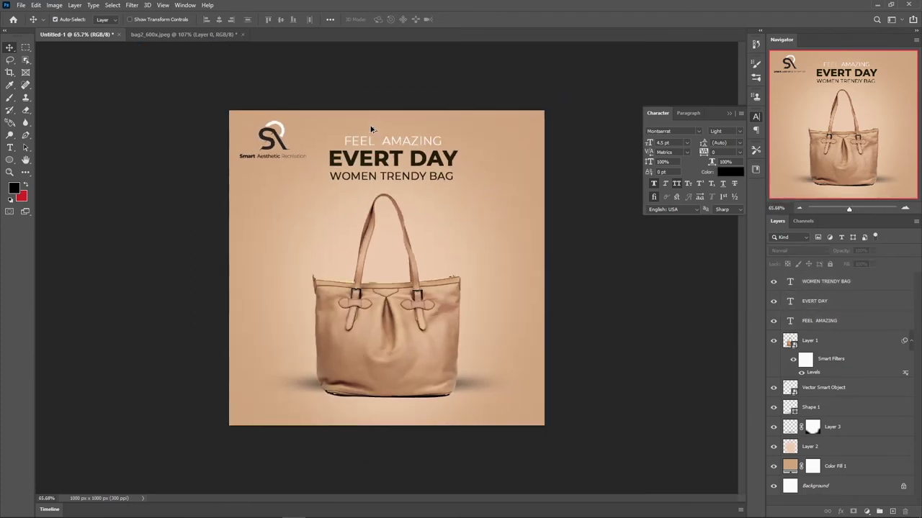
{"action": "scroll", "coordinate": [371, 128], "scroll_direction": "up", "scroll_amount": 1}
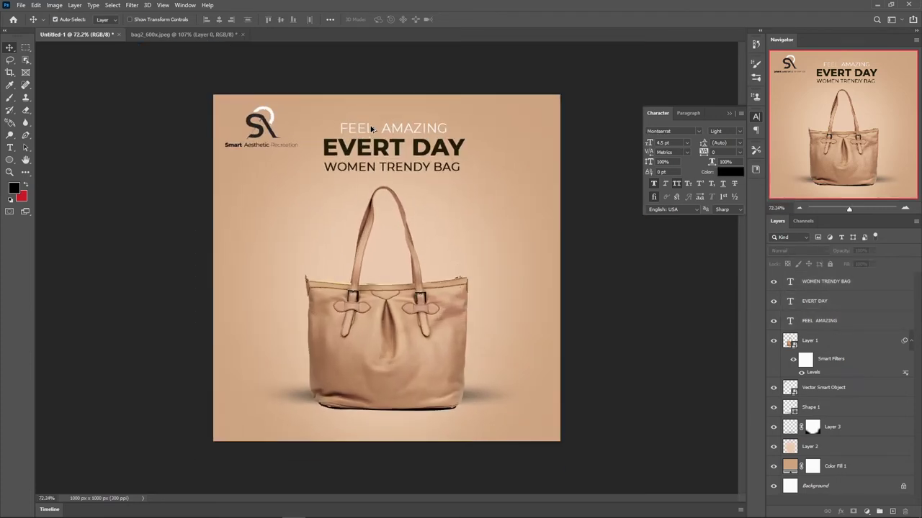
Step: Draw a black 172 × 31 px rounded bar at bottom-left with no stroke, and start a text layer
{"action": "left_click", "coordinate": [14, 161]}
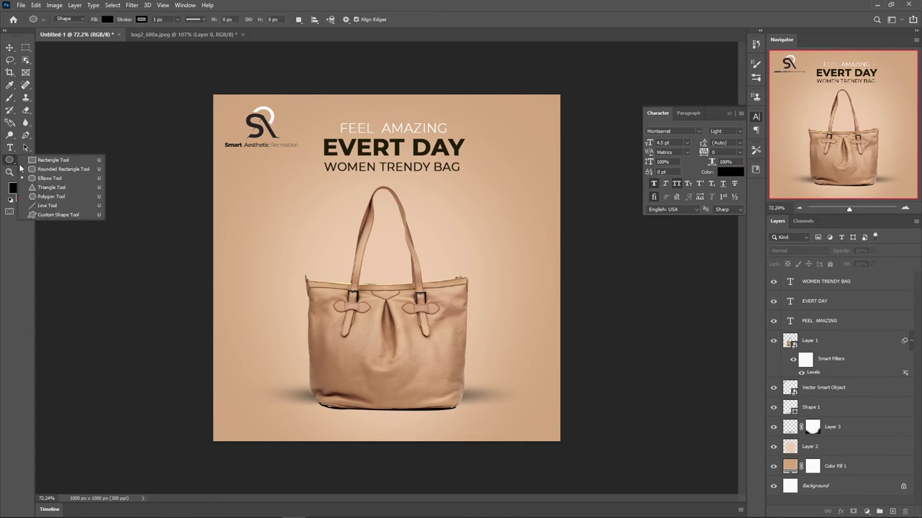
{"action": "left_click", "coordinate": [64, 168]}
{"action": "scroll", "coordinate": [224, 468], "scroll_direction": "up", "scroll_amount": 5}
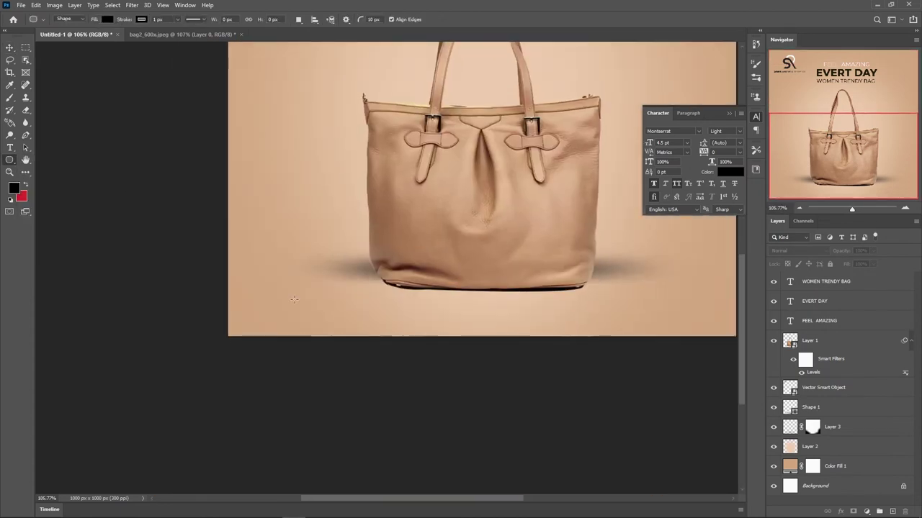
{"action": "mouse_move", "coordinate": [217, 296]}
{"action": "left_mouse_down"}
{"action": "mouse_move", "coordinate": [295, 343]}
{"action": "mouse_move", "coordinate": [358, 321]}
{"action": "left_mouse_up"}
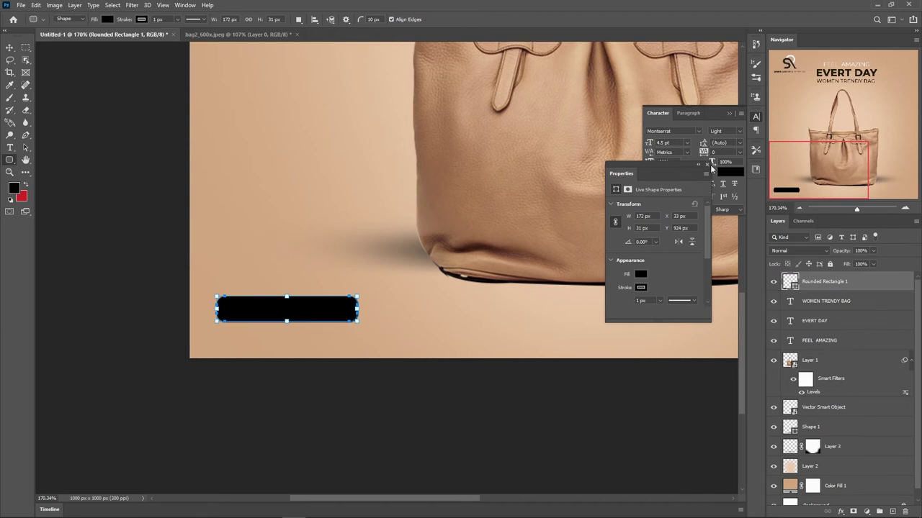
{"action": "left_click", "coordinate": [707, 166]}
{"action": "left_click", "coordinate": [147, 21]}
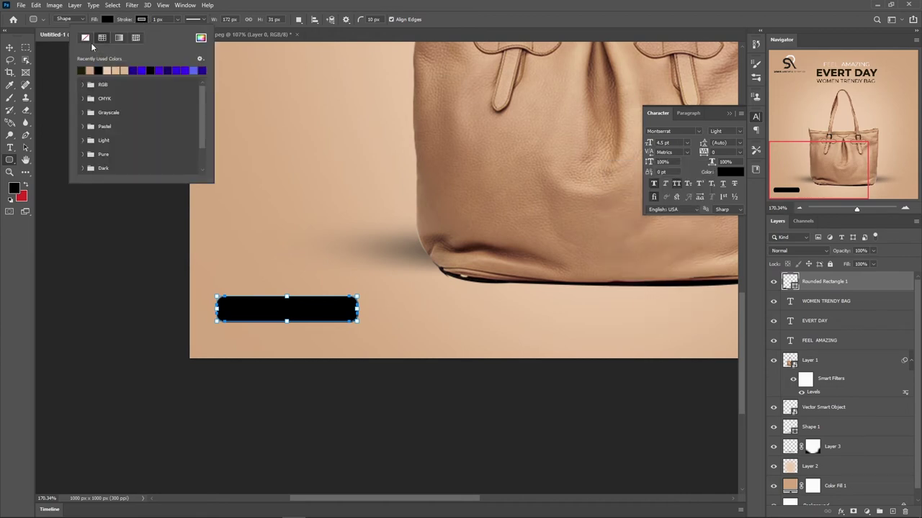
{"action": "left_click", "coordinate": [84, 38]}
{"action": "left_click", "coordinate": [107, 19]}
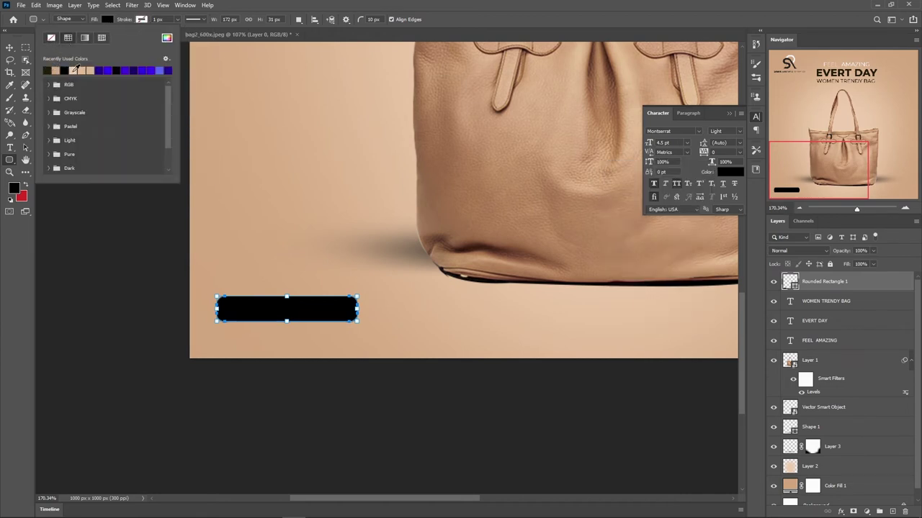
{"action": "left_click", "coordinate": [10, 47]}
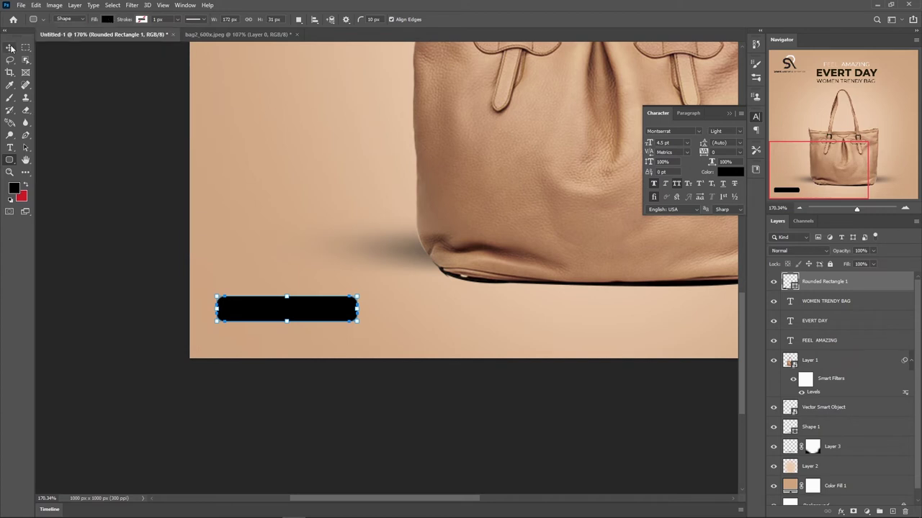
{"action": "left_click", "coordinate": [10, 148]}
{"action": "left_click", "coordinate": [281, 224]}
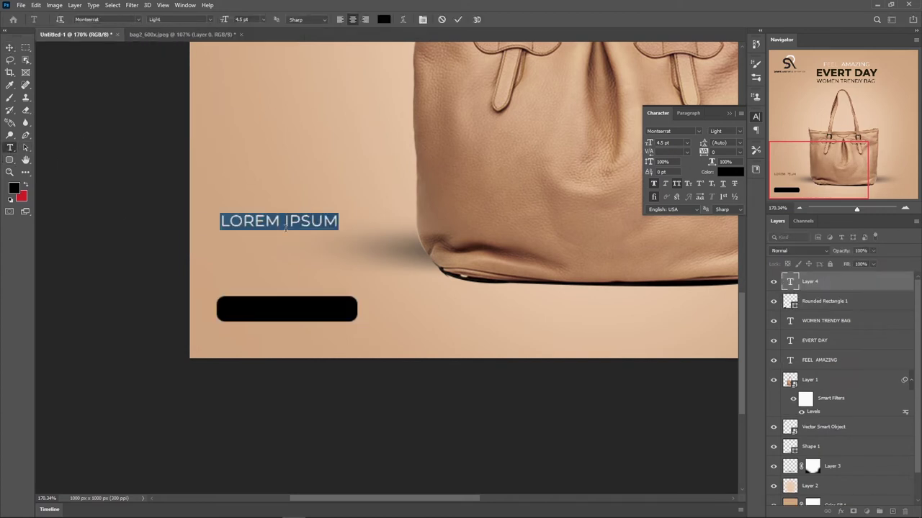
Step: Change the placeholder text to ORDER NOW in white
{"action": "key", "text": "BackSpace"}
{"action": "type", "text": "RDE"}
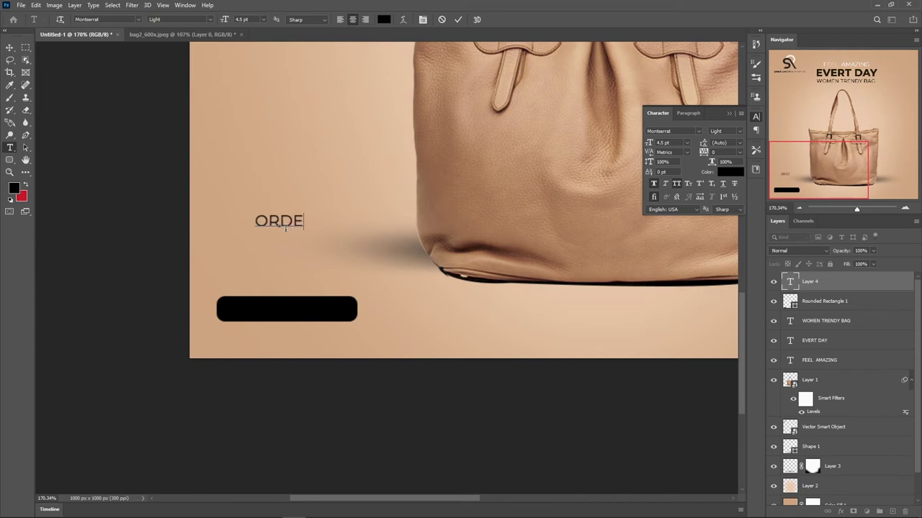
{"action": "type", "text": "R NOW"}
{"action": "key", "text": "ctrl+a"}
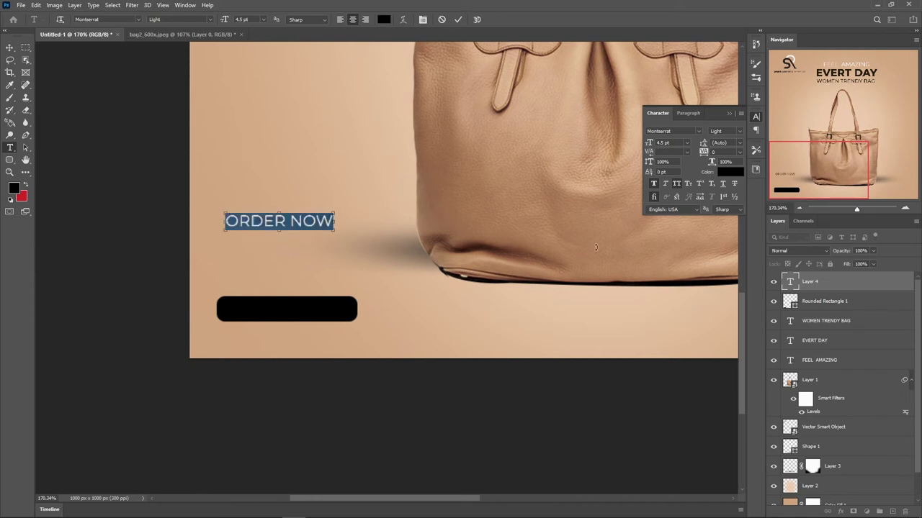
{"action": "left_click", "coordinate": [384, 19]}
{"action": "left_click_drag", "start_coordinate": [619, 209], "coordinate": [508, 121]}
{"action": "left_click", "coordinate": [775, 145]}
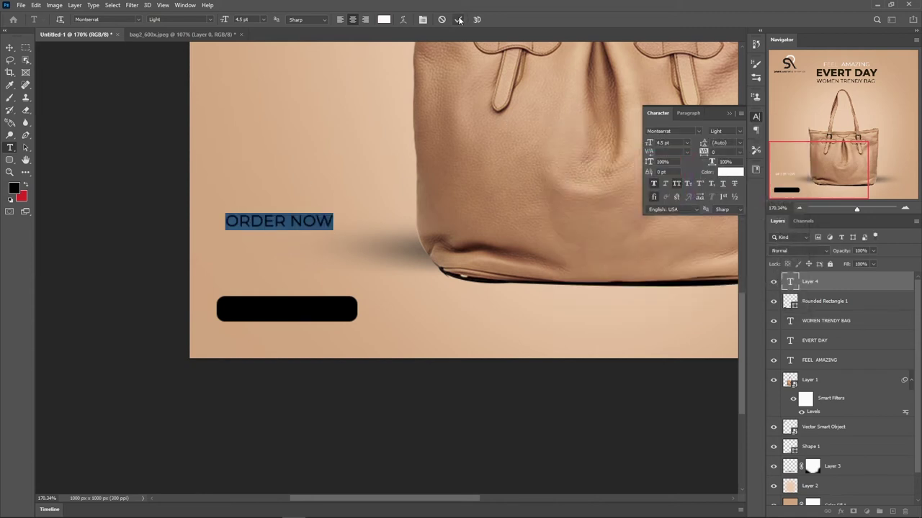
{"action": "left_click", "coordinate": [458, 19]}
Step: Move the ORDER NOW label onto the black rounded bar
{"action": "left_click_drag", "start_coordinate": [269, 222], "coordinate": [277, 312]}
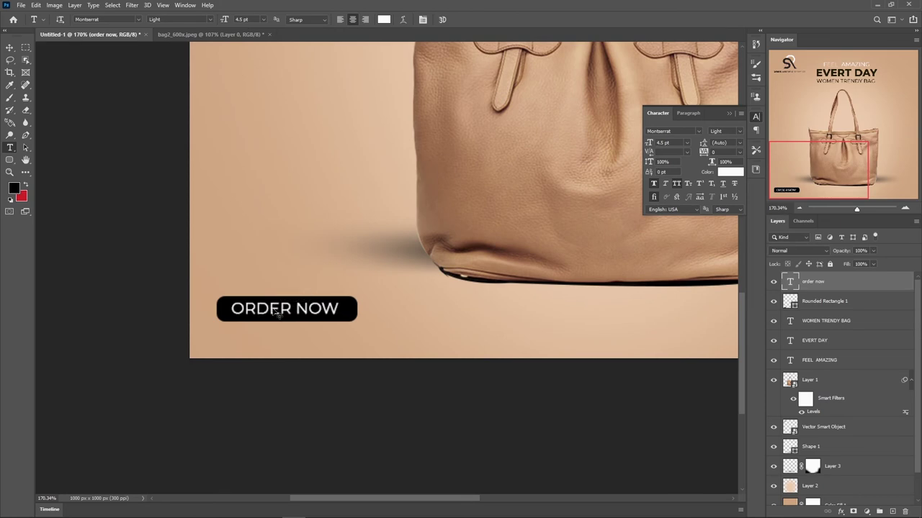
{"action": "left_click", "coordinate": [10, 47]}
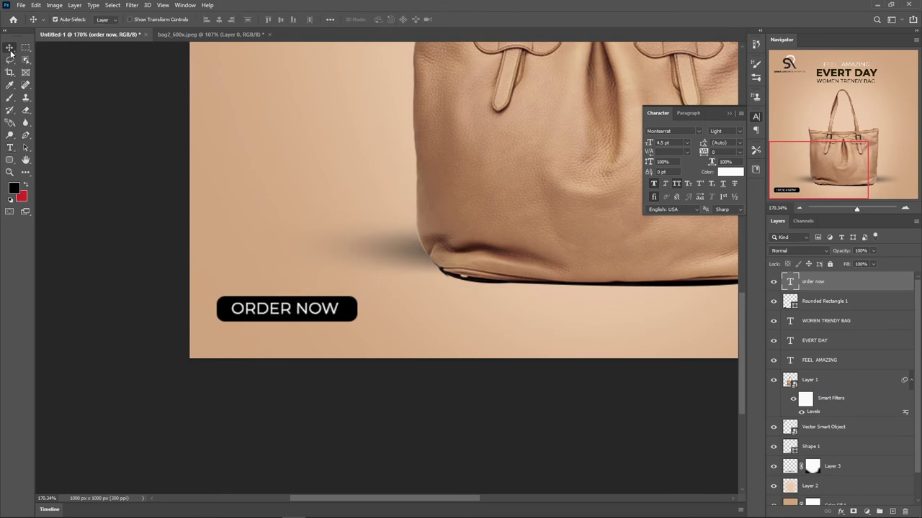
{"action": "key", "text": "ctrl+0"}
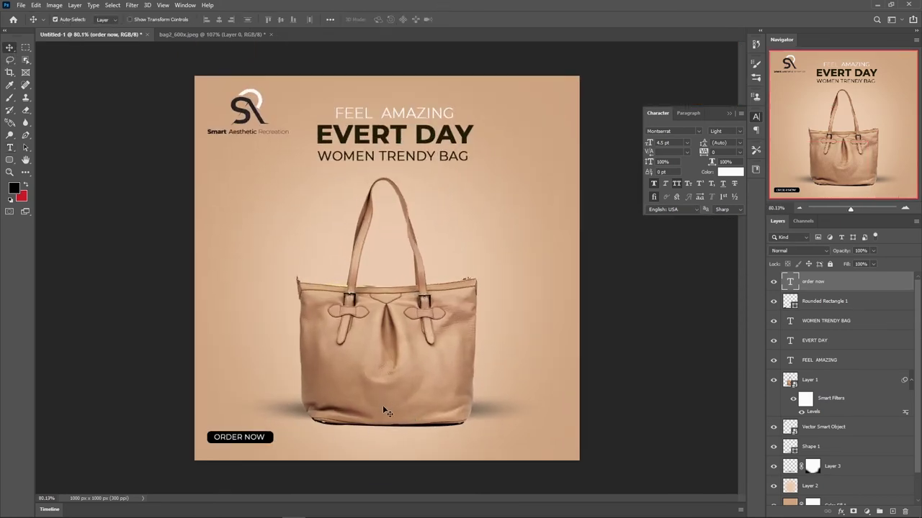
Step: In Illustrator, move the four social icons to the right of the logo
{"action": "left_click", "coordinate": [225, 509]}
{"action": "left_click", "coordinate": [281, 102]}
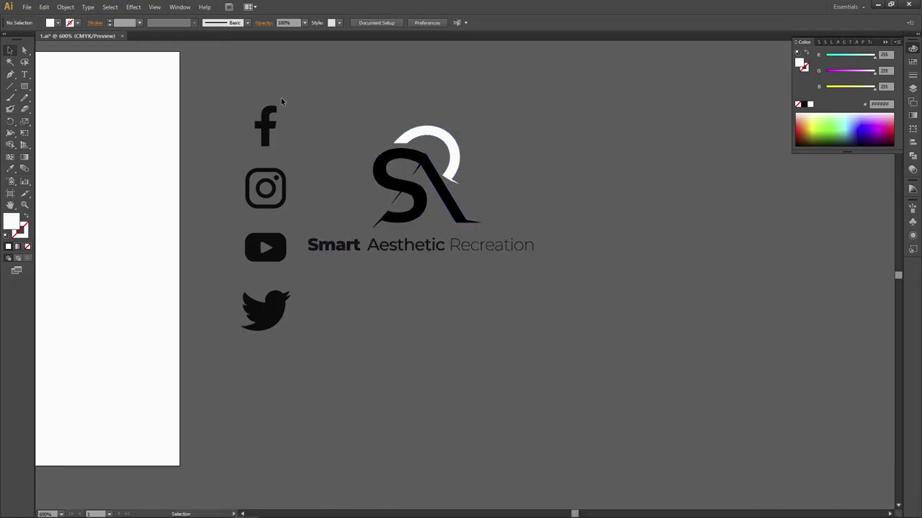
{"action": "left_click_drag", "start_coordinate": [282, 102], "coordinate": [238, 338]}
{"action": "left_click_drag", "start_coordinate": [281, 249], "coordinate": [701, 310]}
{"action": "left_click", "coordinate": [761, 345]}
{"action": "left_click_drag", "start_coordinate": [665, 164], "coordinate": [407, 153]}
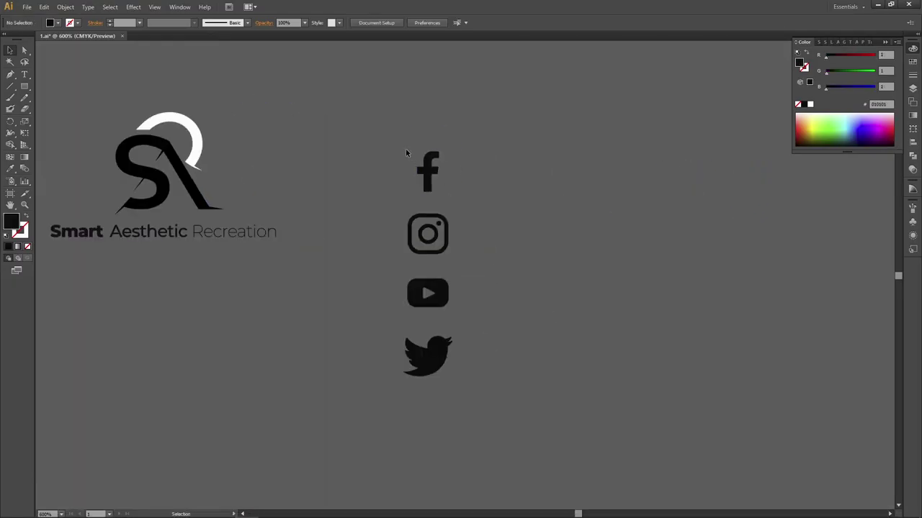
Step: Line up Instagram, YouTube and Twitter beside Facebook in one row
{"action": "mouse_move", "coordinate": [453, 333]}
{"action": "left_mouse_down"}
{"action": "mouse_move", "coordinate": [441, 236]}
{"action": "mouse_move", "coordinate": [509, 175]}
{"action": "left_mouse_up"}
{"action": "left_click_drag", "start_coordinate": [501, 227], "coordinate": [570, 169]}
{"action": "left_click", "coordinate": [442, 362]}
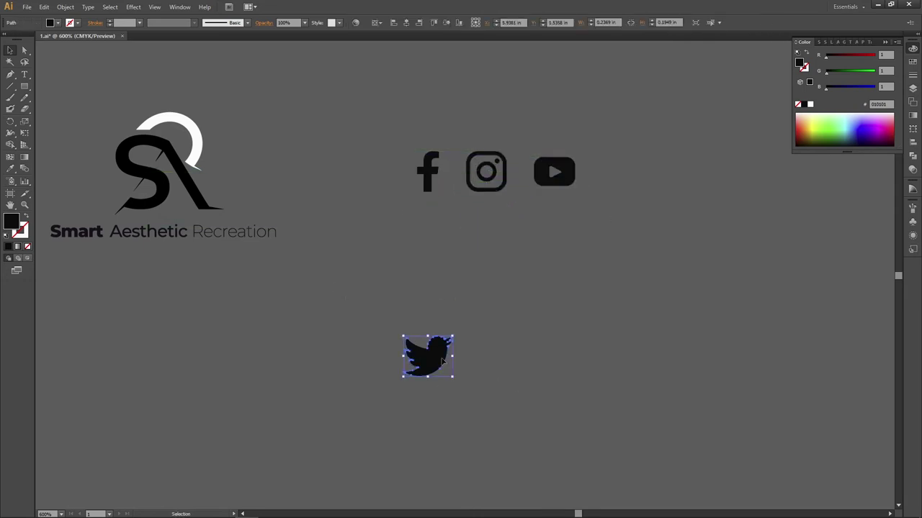
{"action": "left_click_drag", "start_coordinate": [443, 362], "coordinate": [632, 170]}
{"action": "left_click_drag", "start_coordinate": [761, 206], "coordinate": [372, 157]}
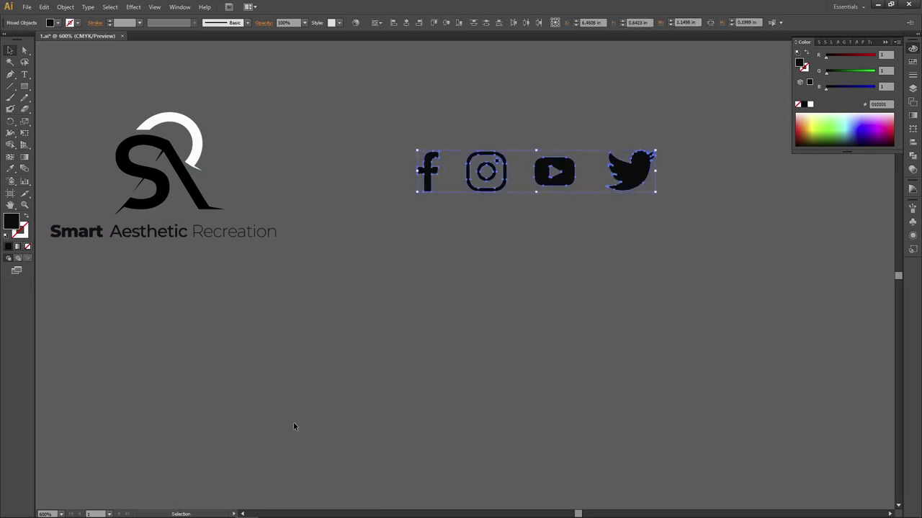
{"action": "left_click", "coordinate": [390, 344]}
Step: Paste the social icons into the ad as a smart object in the bottom-right corner
{"action": "left_click", "coordinate": [309, 508]}
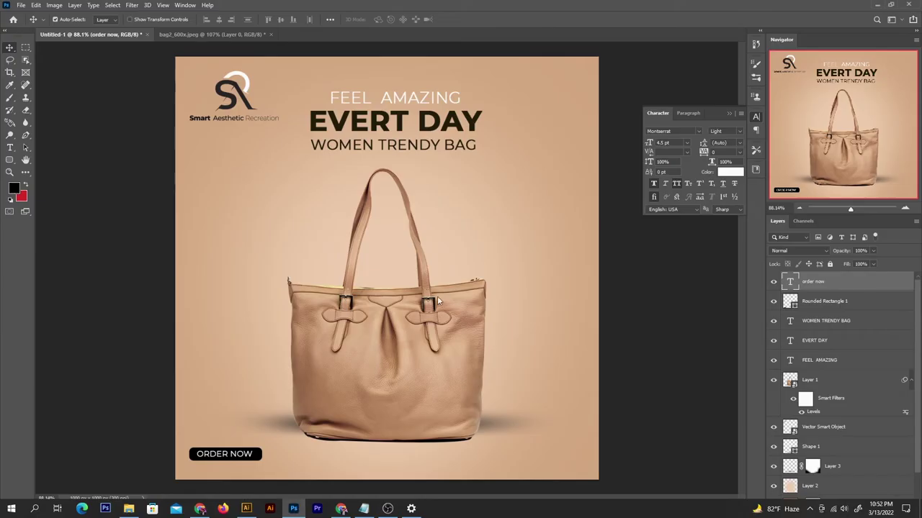
{"action": "key", "text": "ctrl+v"}
{"action": "key", "text": "Return"}
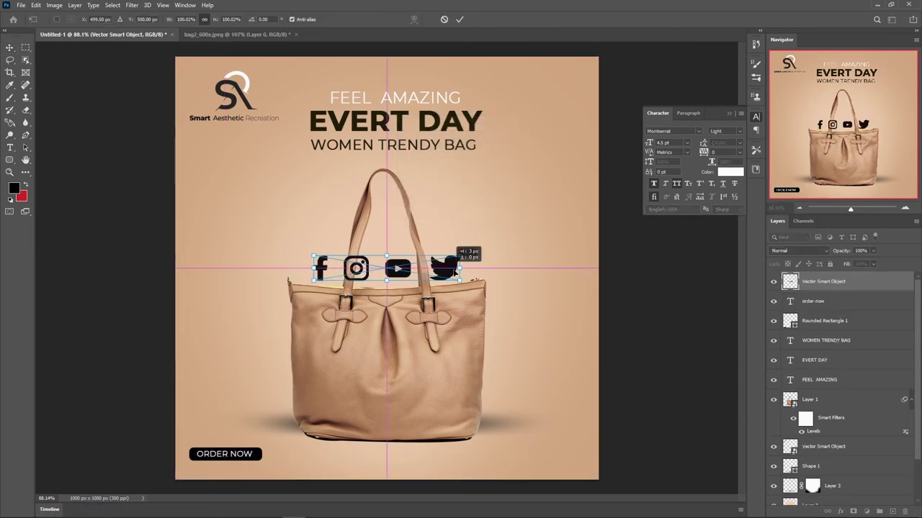
{"action": "left_click_drag", "start_coordinate": [447, 267], "coordinate": [574, 467]}
{"action": "key", "text": "Return"}
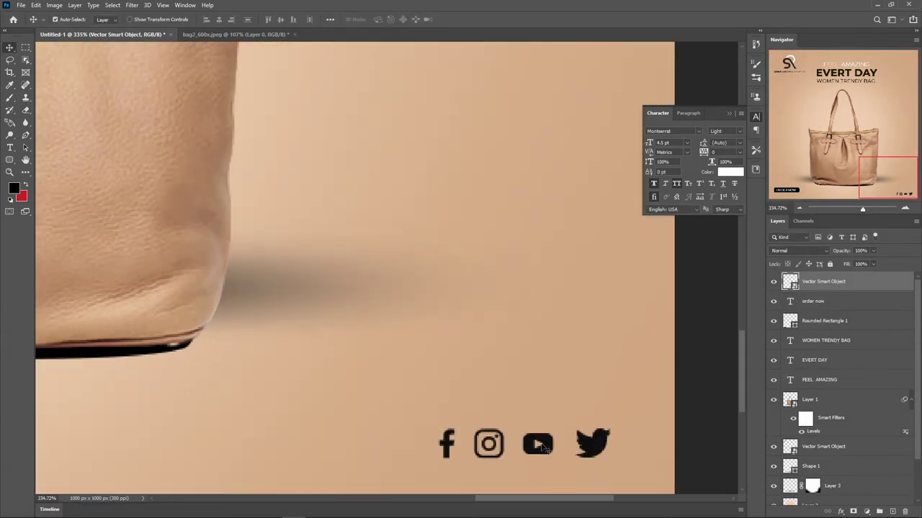
{"action": "scroll", "coordinate": [521, 472], "scroll_direction": "up", "scroll_amount": 5}
{"action": "scroll", "coordinate": [547, 431], "scroll_direction": "down", "scroll_amount": 6}
Step: Enlarge the social icon row slightly with Free Transform
{"action": "key", "text": "ctrl+t"}
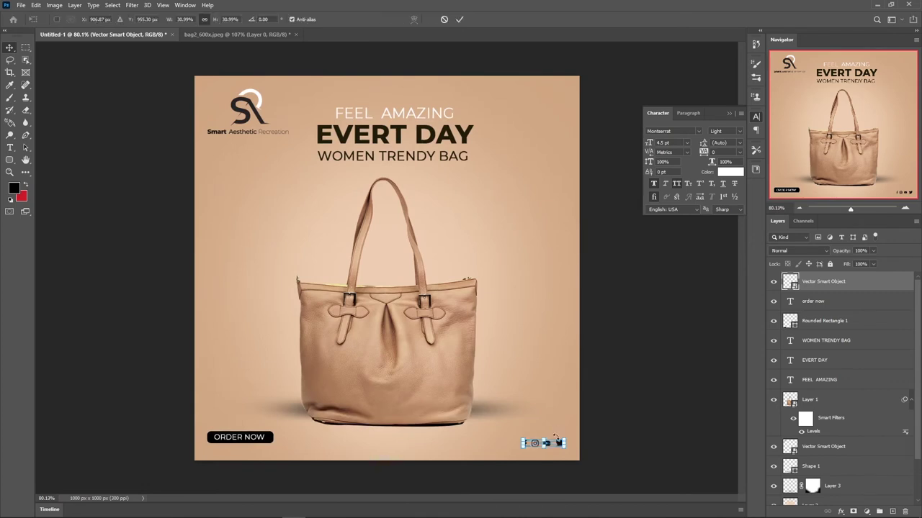
{"action": "left_click_drag", "start_coordinate": [523, 440], "coordinate": [512, 432]}
{"action": "key", "text": "Return"}
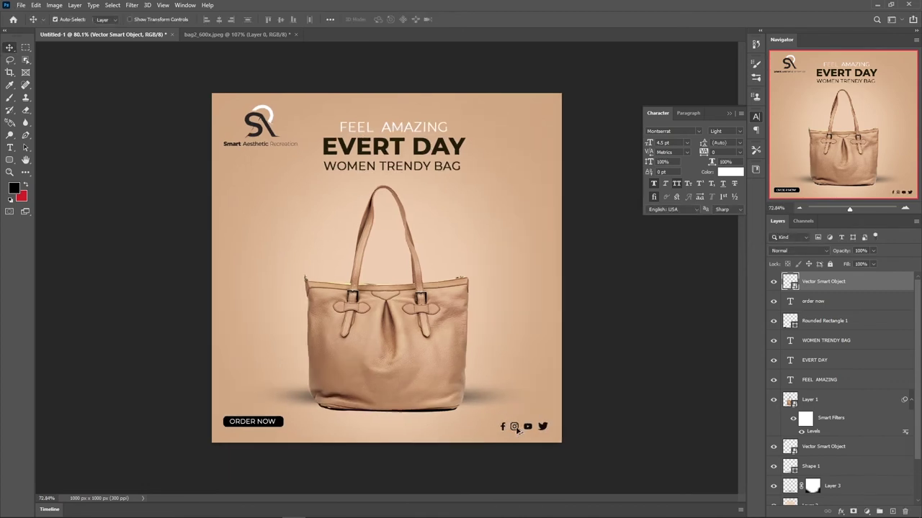
{"action": "scroll", "coordinate": [517, 430], "scroll_direction": "down", "scroll_amount": 1}
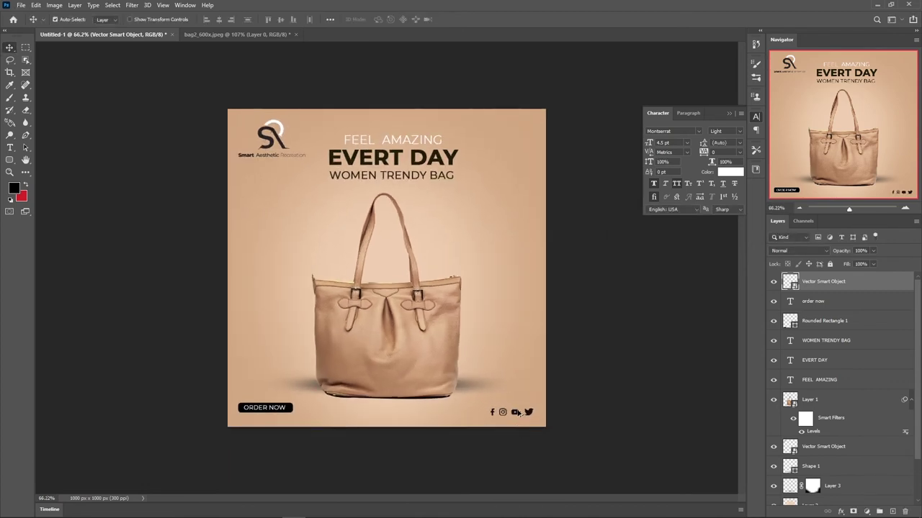
{"action": "scroll", "coordinate": [519, 412], "scroll_direction": "up", "scroll_amount": 1}
{"action": "scroll", "coordinate": [517, 367], "scroll_direction": "up", "scroll_amount": 1}
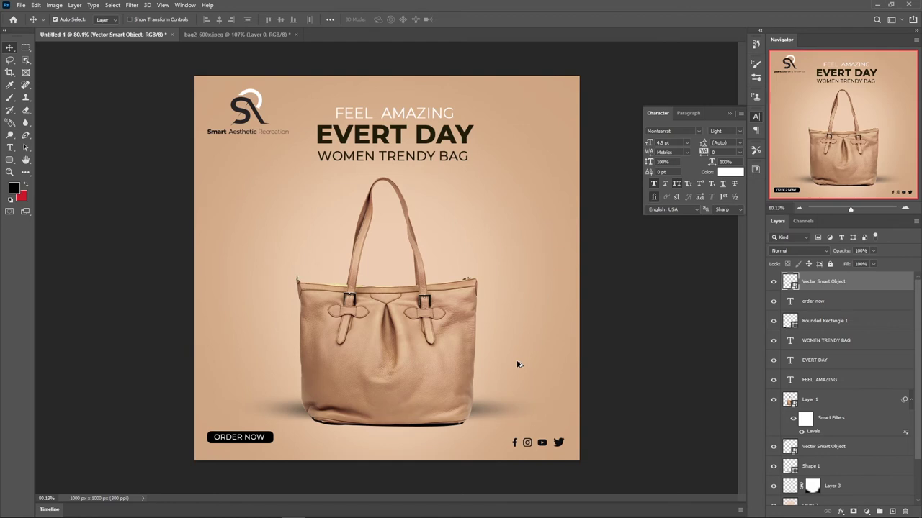
Step: Draw a black circle at the ad's upper right with the Ellipse Tool
{"action": "right_click", "coordinate": [9, 159]}
{"action": "left_click", "coordinate": [48, 180]}
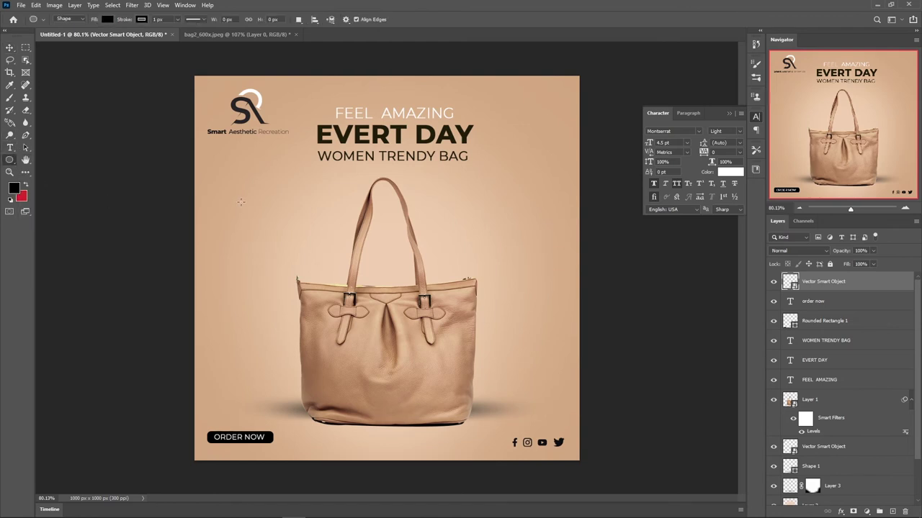
{"action": "left_click_drag", "start_coordinate": [472, 184], "coordinate": [553, 265]}
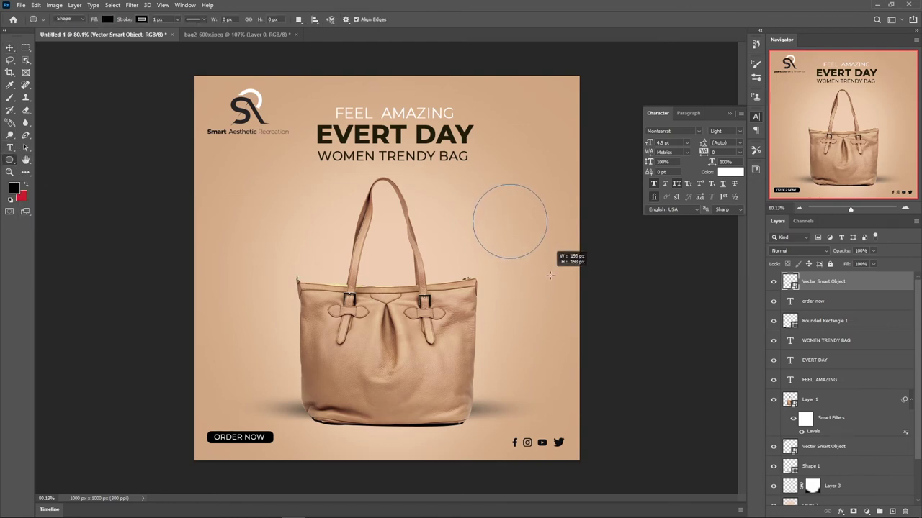
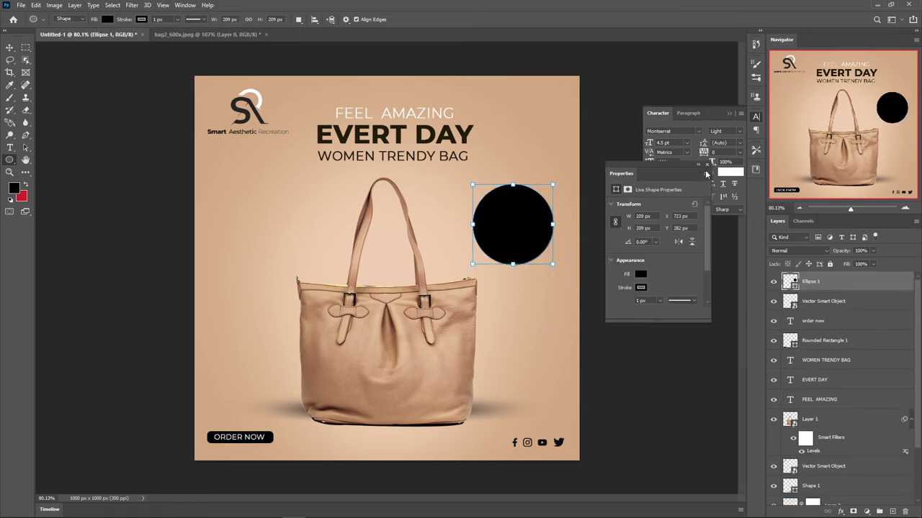
Step: Refill the Ellipse 1 circle with a tan sampled from the bag
{"action": "left_click", "coordinate": [707, 165]}
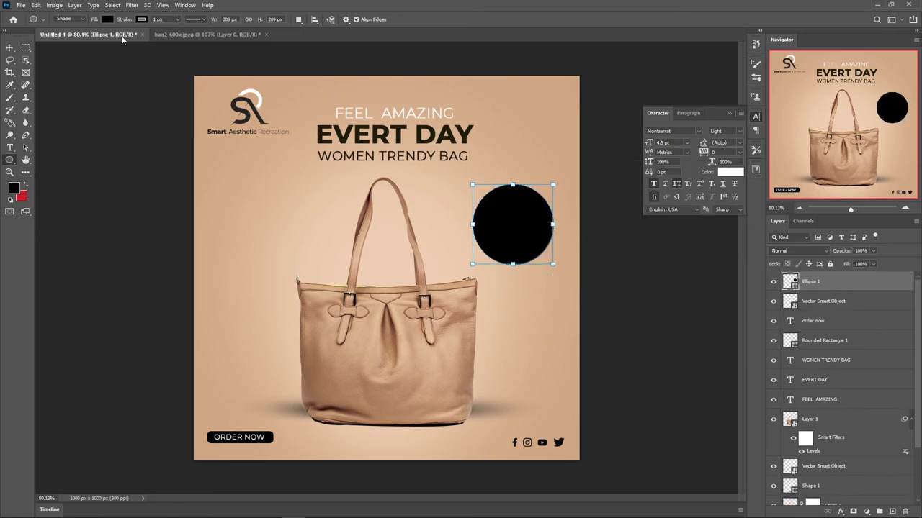
{"action": "left_click", "coordinate": [142, 19]}
{"action": "left_click", "coordinate": [10, 47]}
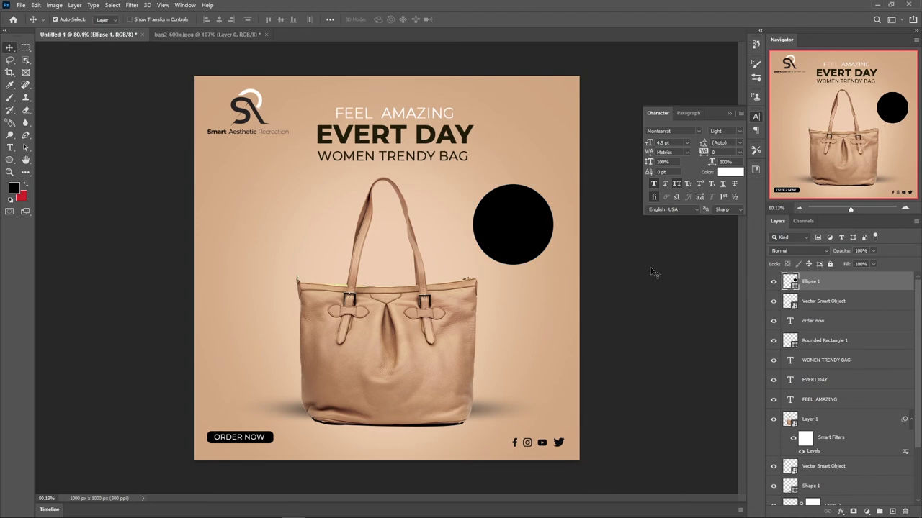
{"action": "double_click", "coordinate": [795, 284]}
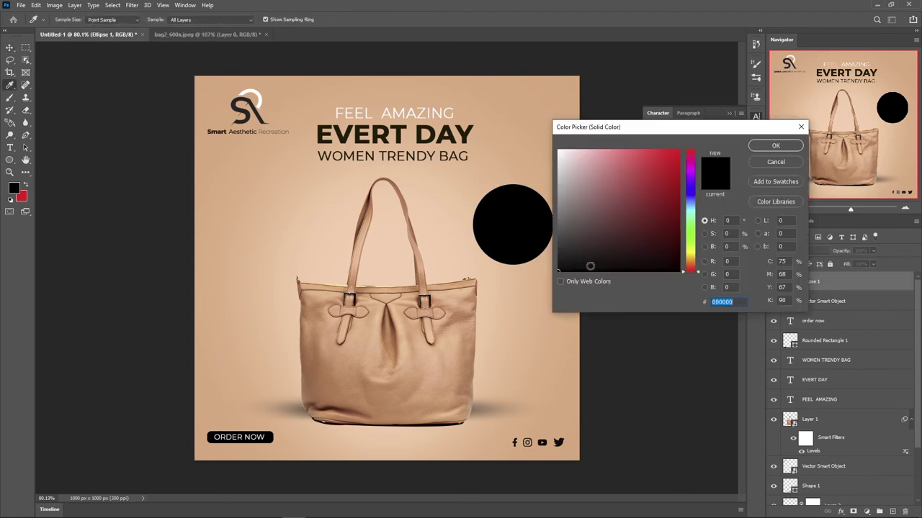
{"action": "left_click_drag", "start_coordinate": [563, 246], "coordinate": [561, 245]}
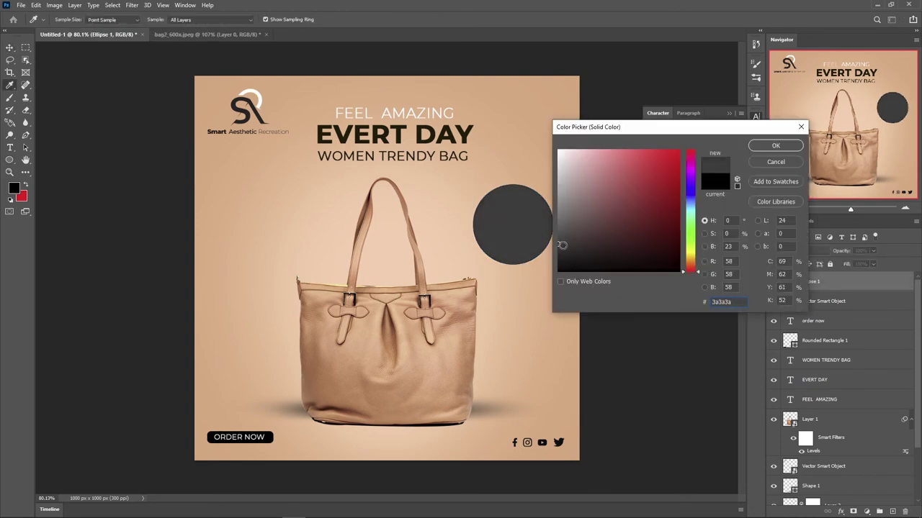
{"action": "mouse_move", "coordinate": [561, 245]}
{"action": "left_mouse_down"}
{"action": "mouse_move", "coordinate": [595, 218]}
{"action": "mouse_move", "coordinate": [632, 153]}
{"action": "left_mouse_up"}
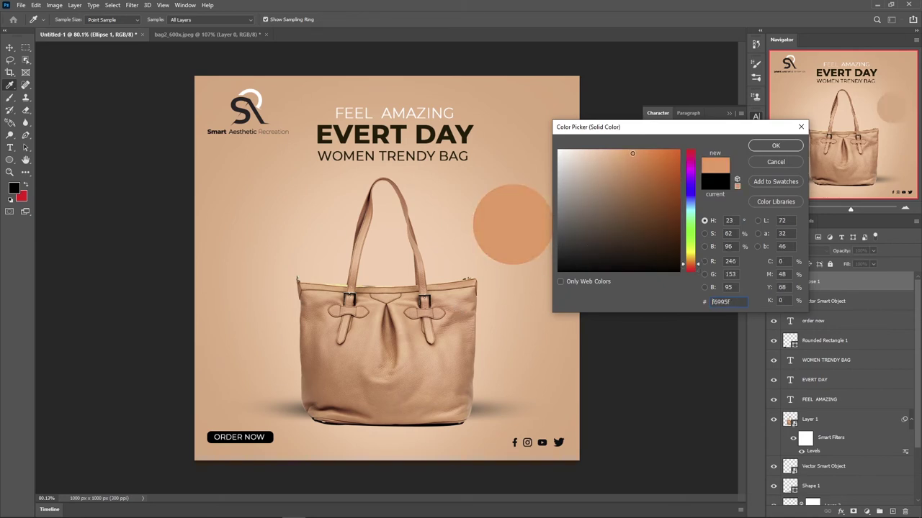
{"action": "left_click_drag", "start_coordinate": [504, 302], "coordinate": [464, 314]}
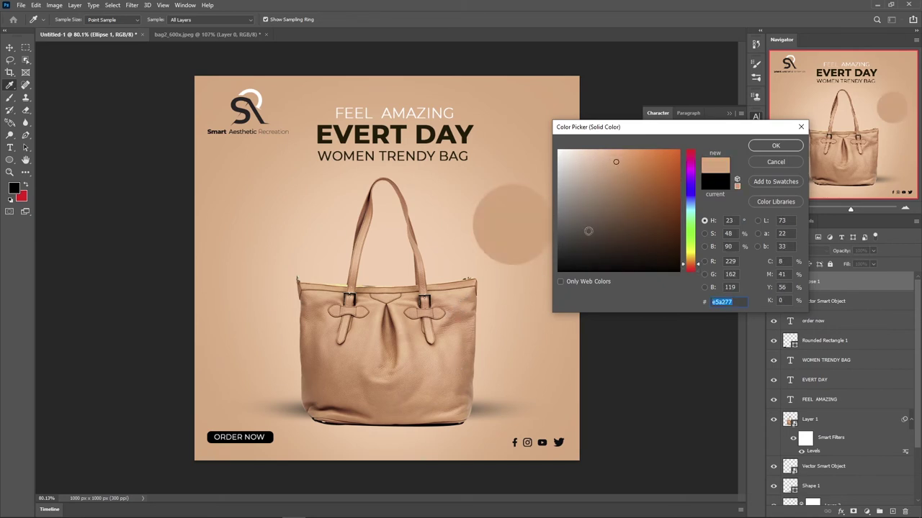
{"action": "left_click_drag", "start_coordinate": [570, 256], "coordinate": [561, 241]}
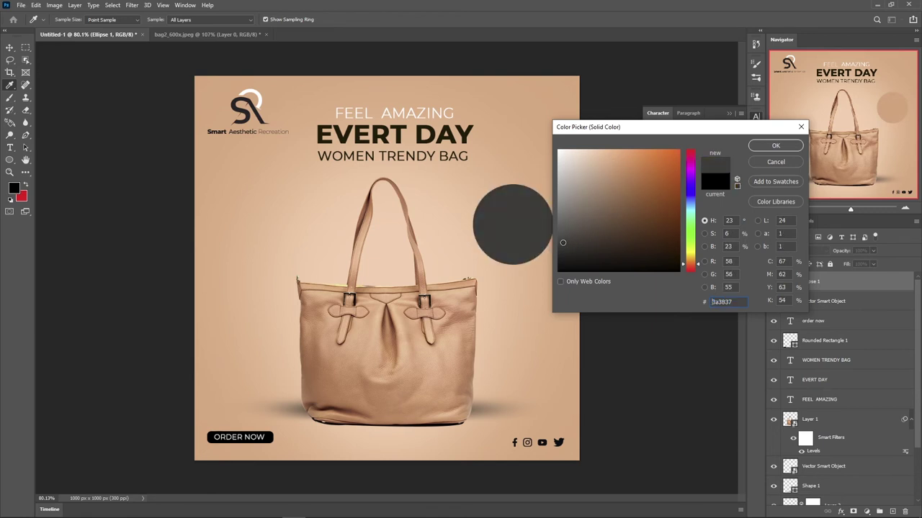
{"action": "left_click", "coordinate": [462, 352]}
Step: Confirm the tan fill and nudge the circle slightly left
{"action": "left_click", "coordinate": [764, 146]}
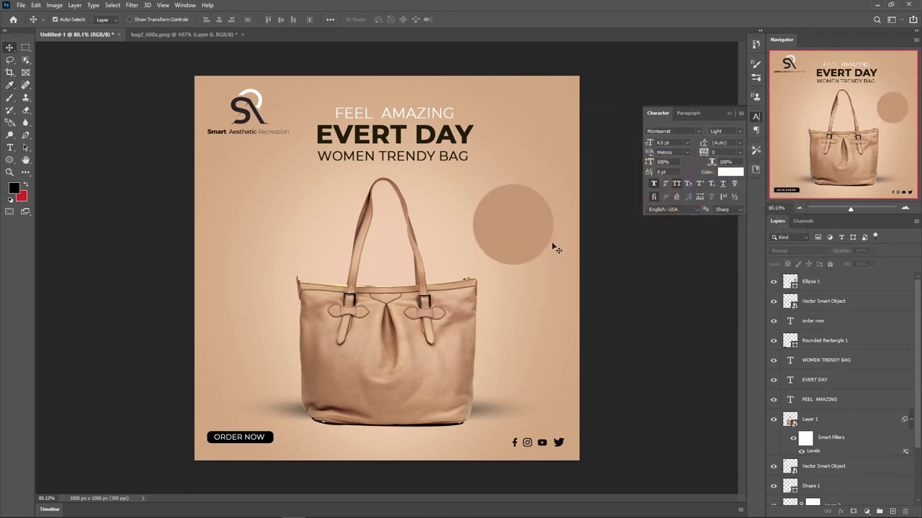
{"action": "scroll", "coordinate": [540, 241], "scroll_direction": "up", "scroll_amount": 2, "text": "alt"}
{"action": "left_click_drag", "start_coordinate": [531, 237], "coordinate": [519, 236]}
Step: Add a Normal drop shadow to Ellipse 1: 33% opacity, distance 6, spread 7, size 10
{"action": "right_click", "coordinate": [839, 282]}
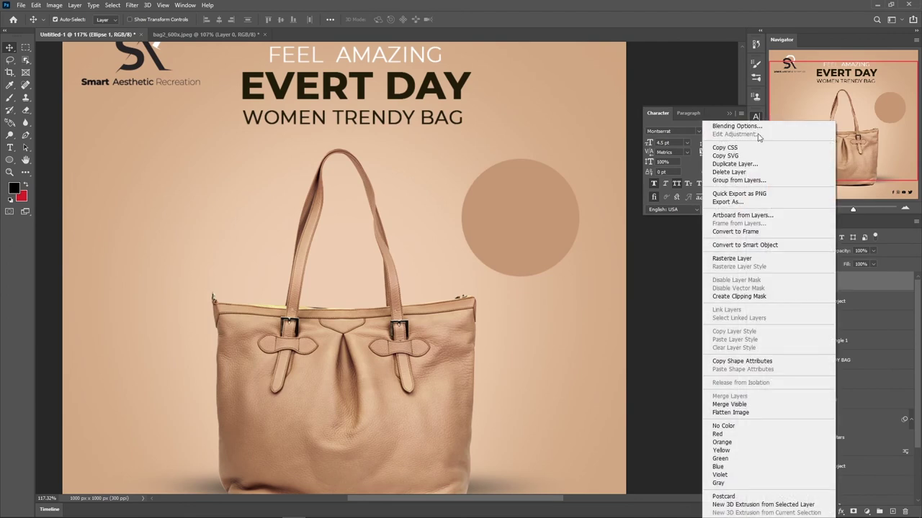
{"action": "left_click", "coordinate": [741, 123]}
{"action": "left_click_drag", "start_coordinate": [565, 33], "coordinate": [650, 33]}
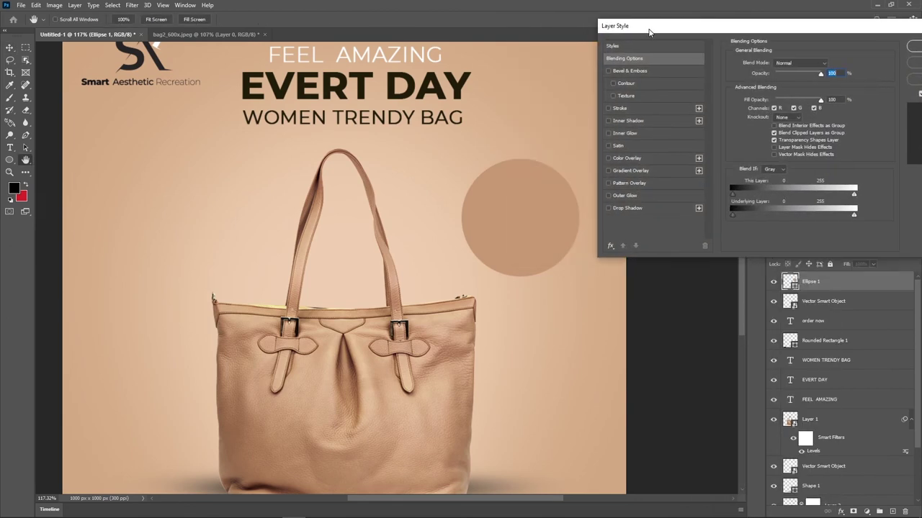
{"action": "left_click", "coordinate": [628, 208]}
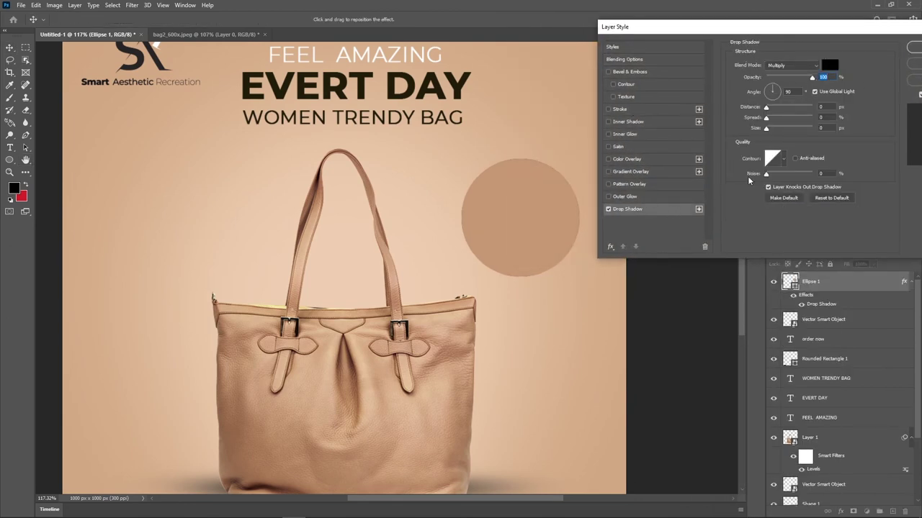
{"action": "left_click_drag", "start_coordinate": [766, 107], "coordinate": [771, 129]}
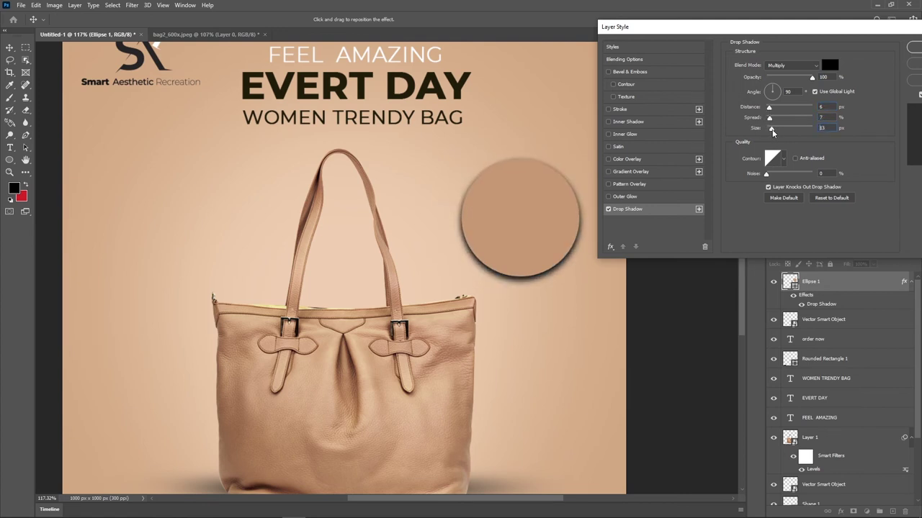
{"action": "left_click_drag", "start_coordinate": [812, 77], "coordinate": [782, 74]}
{"action": "left_click", "coordinate": [791, 65]}
{"action": "left_click", "coordinate": [776, 69]}
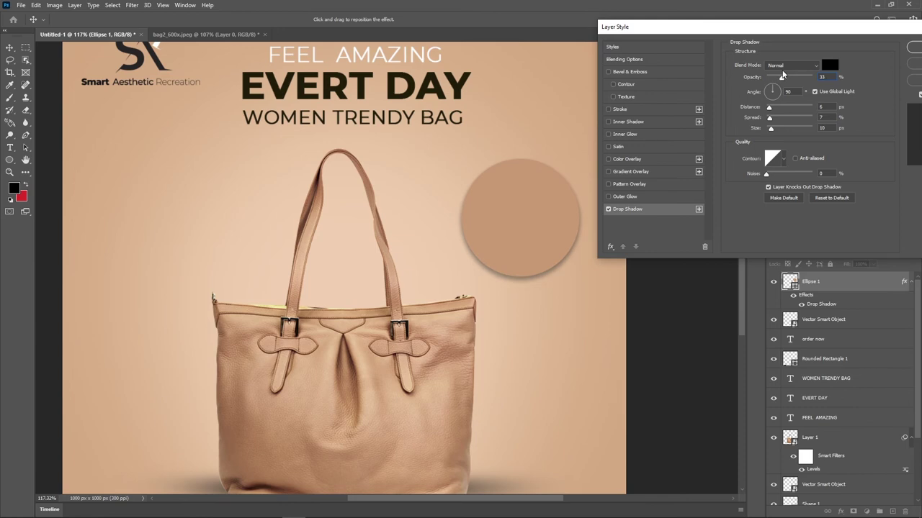
{"action": "mouse_move", "coordinate": [895, 32]}
{"action": "left_mouse_down"}
{"action": "mouse_move", "coordinate": [790, 225]}
{"action": "mouse_move", "coordinate": [687, 209]}
{"action": "left_mouse_up"}
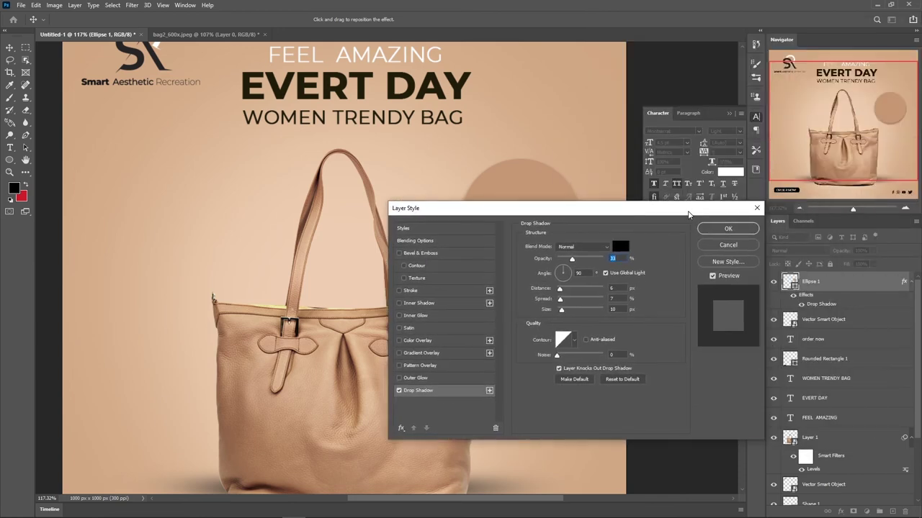
{"action": "left_click", "coordinate": [740, 231]}
Step: Reopen the circle's fill colour and close it without changing the tan
{"action": "left_click", "coordinate": [838, 285]}
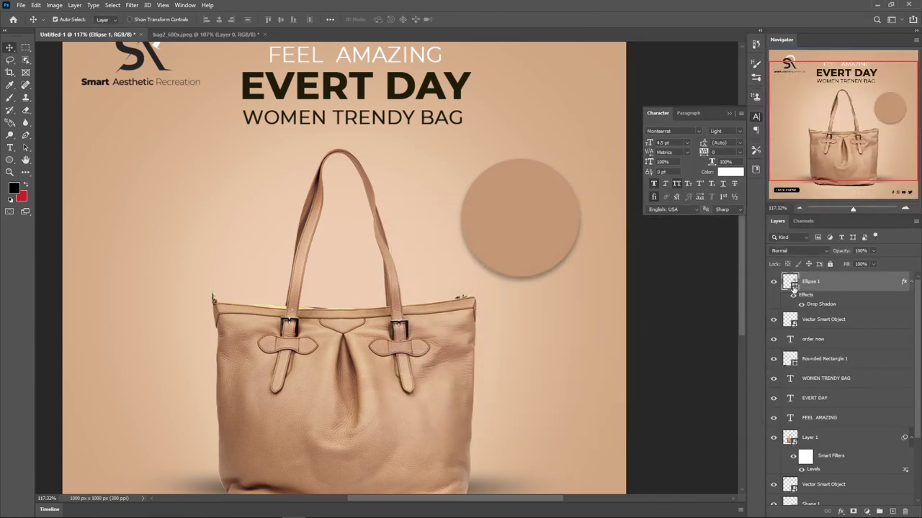
{"action": "double_click", "coordinate": [789, 281]}
{"action": "left_click", "coordinate": [559, 271]}
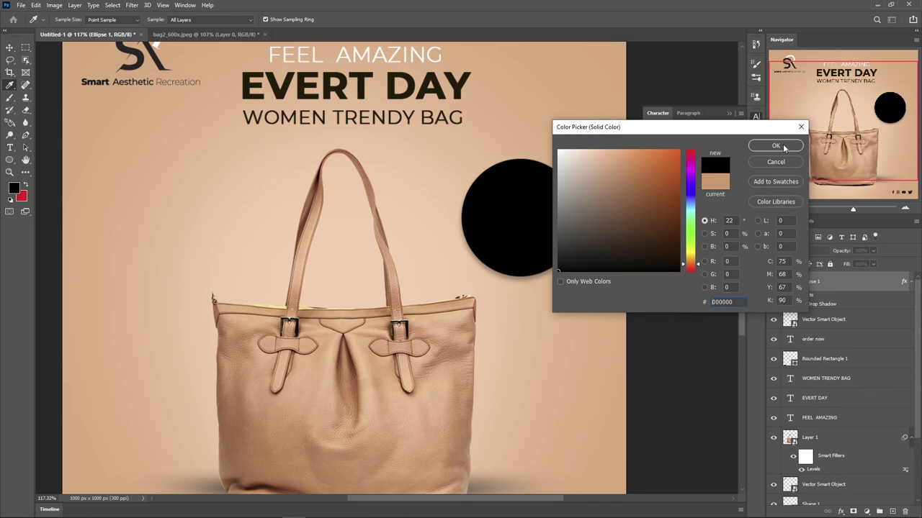
{"action": "left_click", "coordinate": [801, 128]}
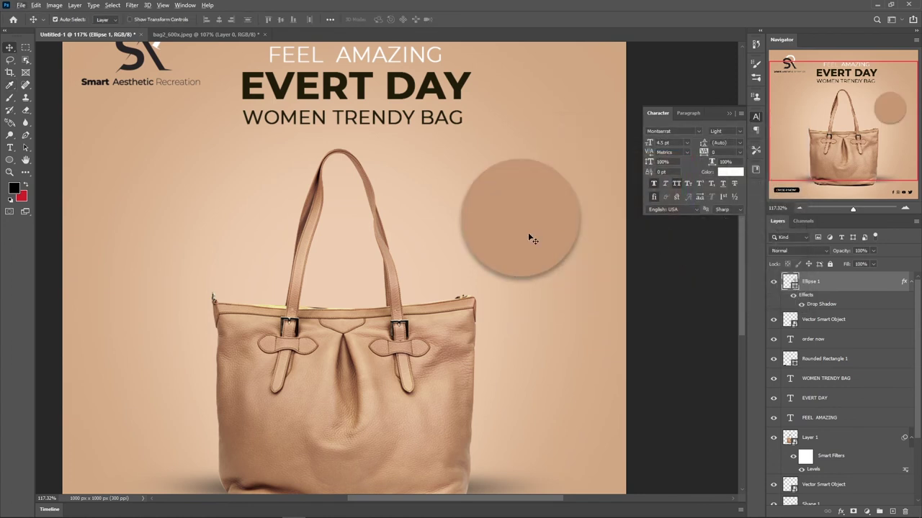
Step: Create a '$24 ONLY' text layer with ONLY on a second line
{"action": "left_click", "coordinate": [10, 147]}
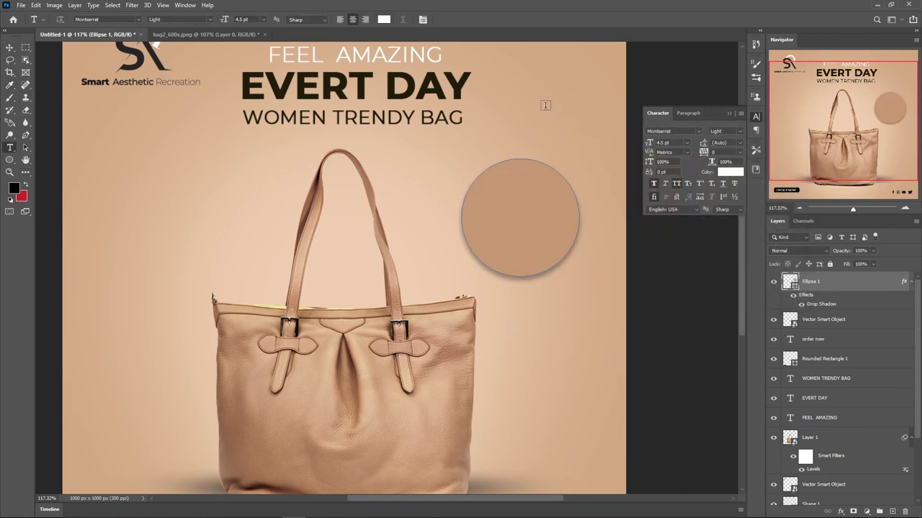
{"action": "left_click", "coordinate": [517, 101]}
{"action": "key", "text": "BackSpace"}
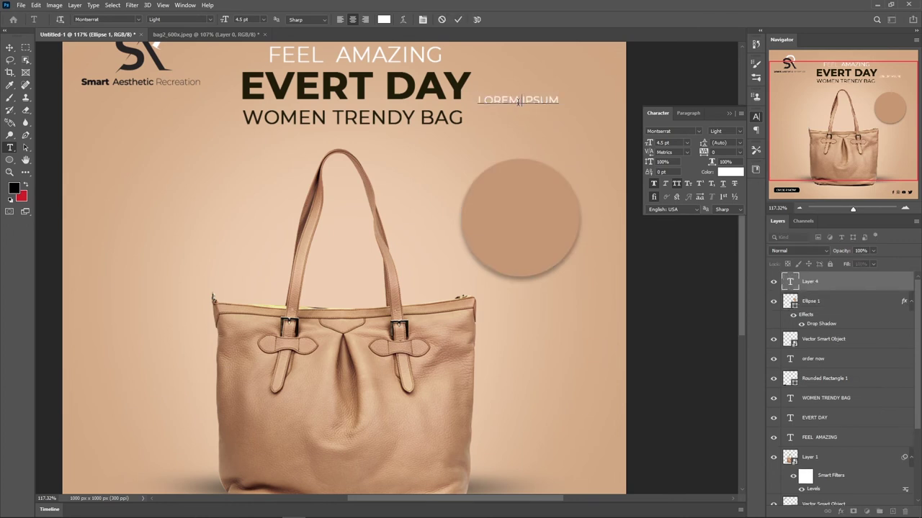
{"action": "type", "text": "$24"}
{"action": "type", "text": " ONL"}
{"action": "type", "text": "Y"}
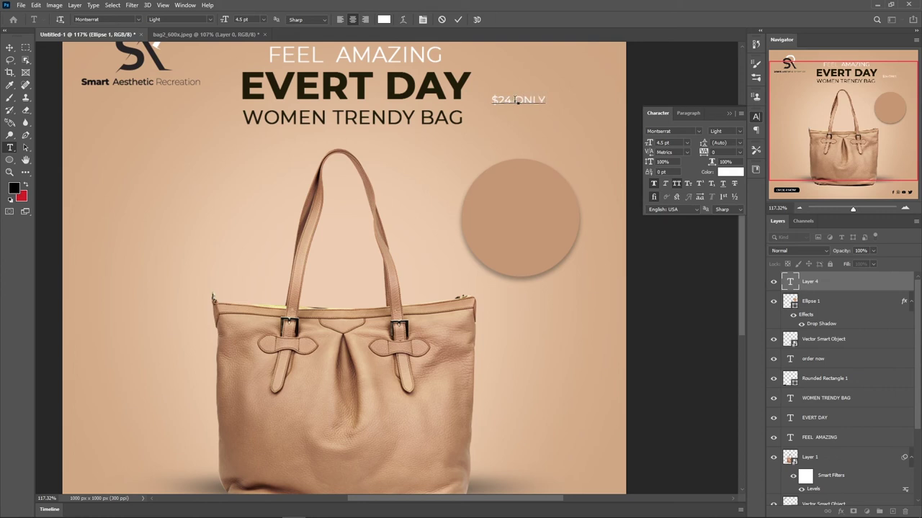
{"action": "left_click", "coordinate": [516, 100]}
{"action": "key", "text": "Return"}
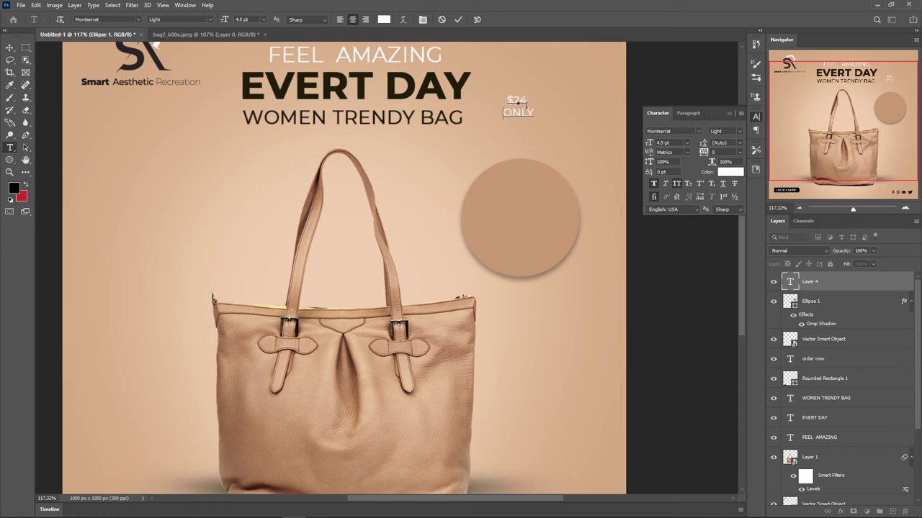
{"action": "left_click", "coordinate": [457, 19]}
Step: Move the price text into the circle, resize it, and set ONLY to 7 pt
{"action": "mouse_move", "coordinate": [529, 101]}
{"action": "left_mouse_down"}
{"action": "mouse_move", "coordinate": [522, 213]}
{"action": "mouse_move", "coordinate": [548, 200]}
{"action": "left_mouse_up"}
{"action": "key", "text": "ctrl+t"}
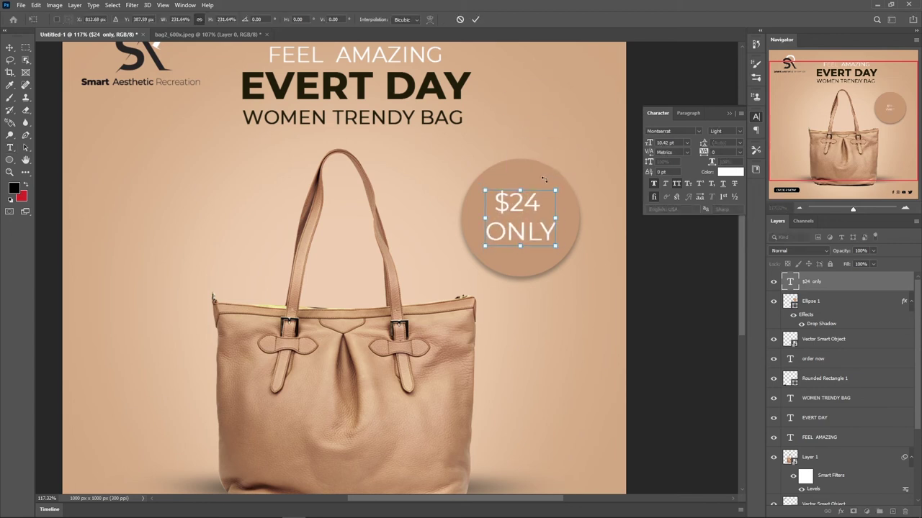
{"action": "key", "text": "Return"}
{"action": "left_click_drag", "start_coordinate": [556, 232], "coordinate": [482, 223]}
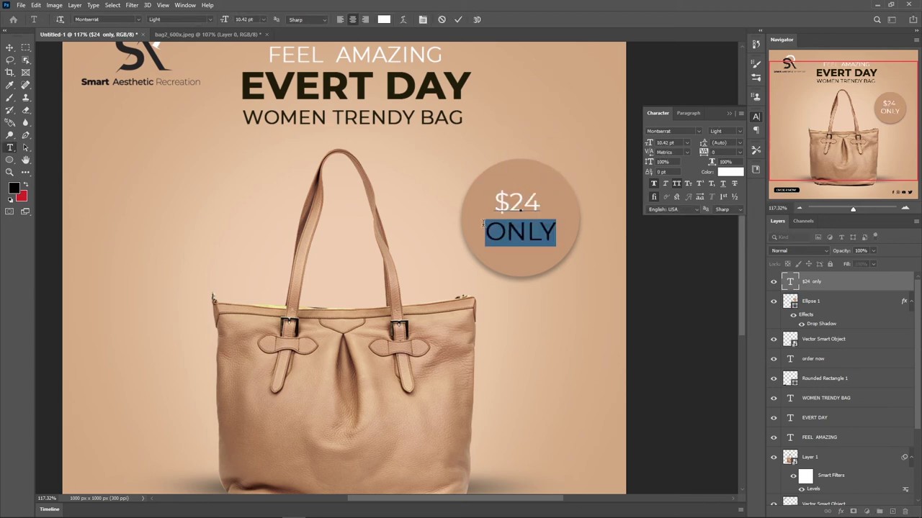
{"action": "left_click", "coordinate": [673, 143]}
{"action": "type", "text": "7"}
{"action": "key", "text": "Return"}
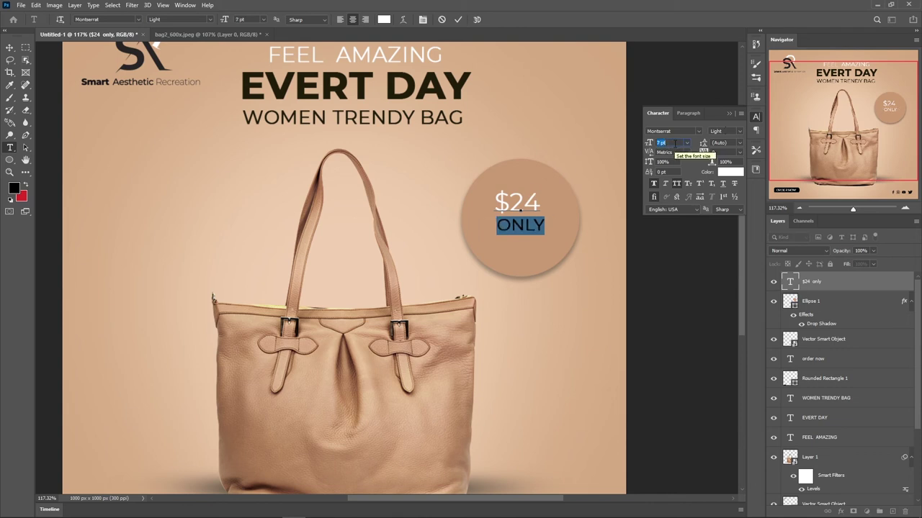
Step: Make $24 bold and black
{"action": "left_click", "coordinate": [553, 202]}
{"action": "left_click_drag", "start_coordinate": [552, 202], "coordinate": [492, 202]}
{"action": "left_click", "coordinate": [740, 131]}
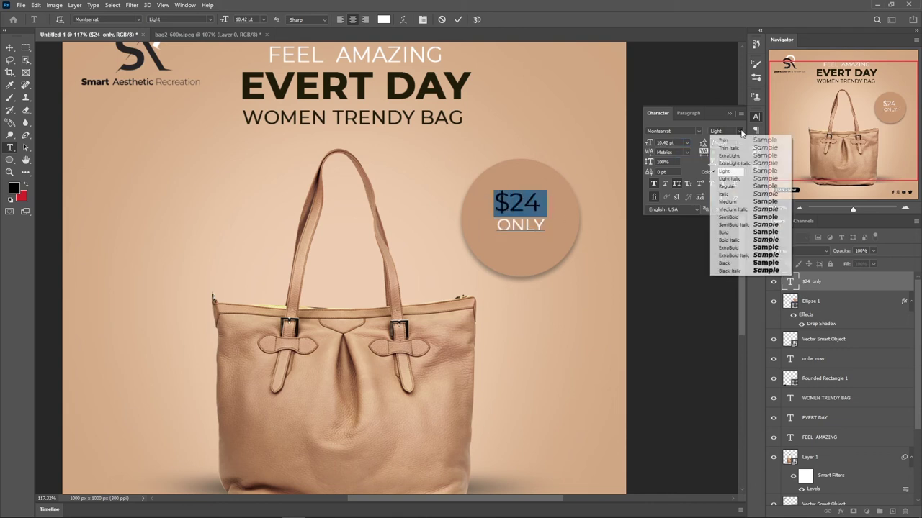
{"action": "left_click", "coordinate": [728, 234]}
{"action": "left_click", "coordinate": [730, 173]}
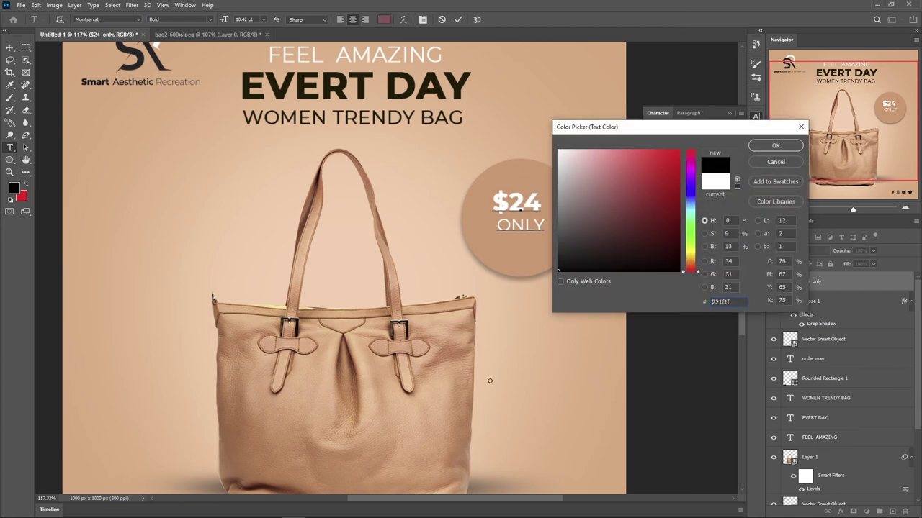
{"action": "left_click", "coordinate": [559, 270]}
{"action": "left_click", "coordinate": [776, 147]}
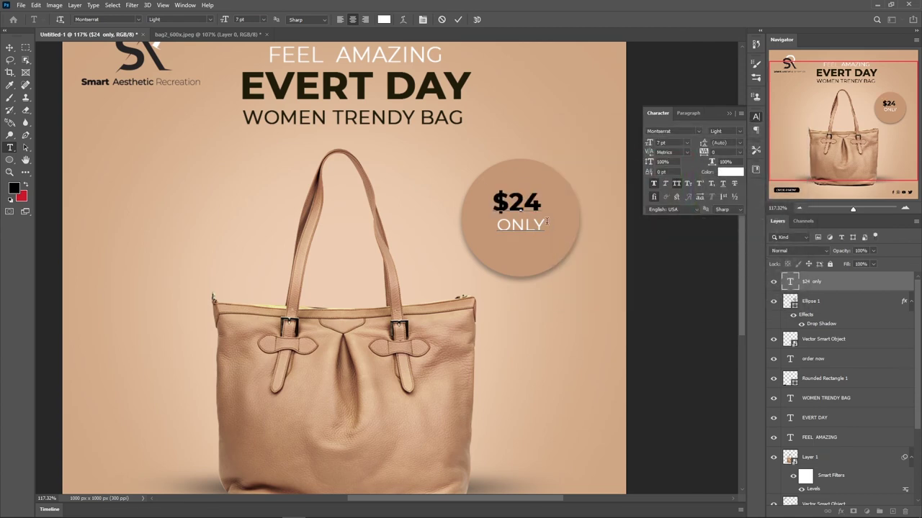
Step: Reduce ONLY to 6 pt and commit the text
{"action": "left_click_drag", "start_coordinate": [546, 225], "coordinate": [497, 224]}
{"action": "left_click", "coordinate": [728, 174]}
{"action": "type", "text": "000000"}
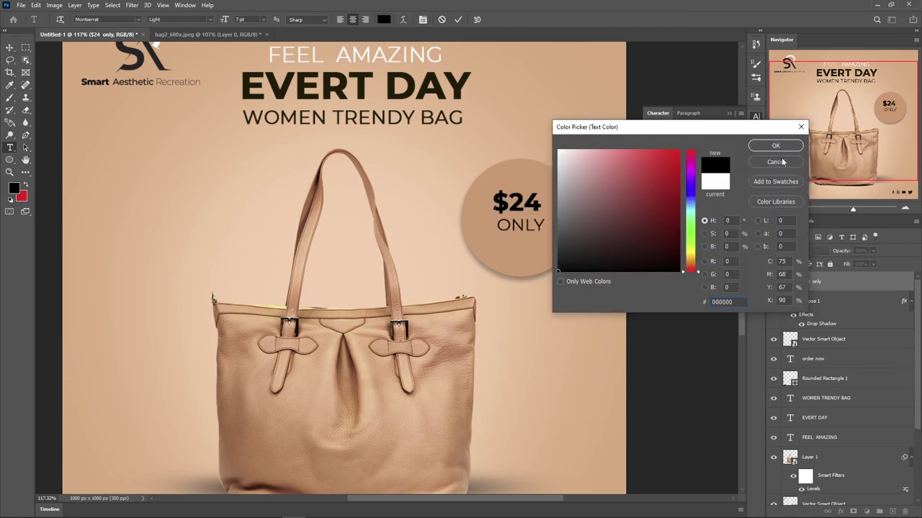
{"action": "left_click", "coordinate": [775, 147]}
{"action": "key", "text": "Down"}
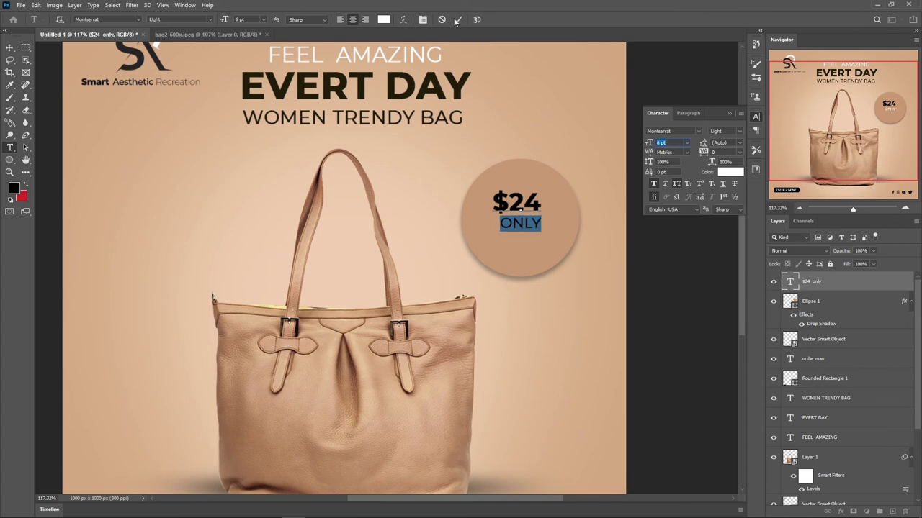
{"action": "left_click", "coordinate": [458, 19]}
Step: Move the price text lower in the circle and make ONLY black
{"action": "mouse_move", "coordinate": [525, 200]}
{"action": "left_mouse_down", "text": "ctrl"}
{"action": "mouse_move", "coordinate": [527, 223]}
{"action": "mouse_move", "coordinate": [473, 239]}
{"action": "left_mouse_up", "text": "ctrl"}
{"action": "left_click", "coordinate": [738, 172]}
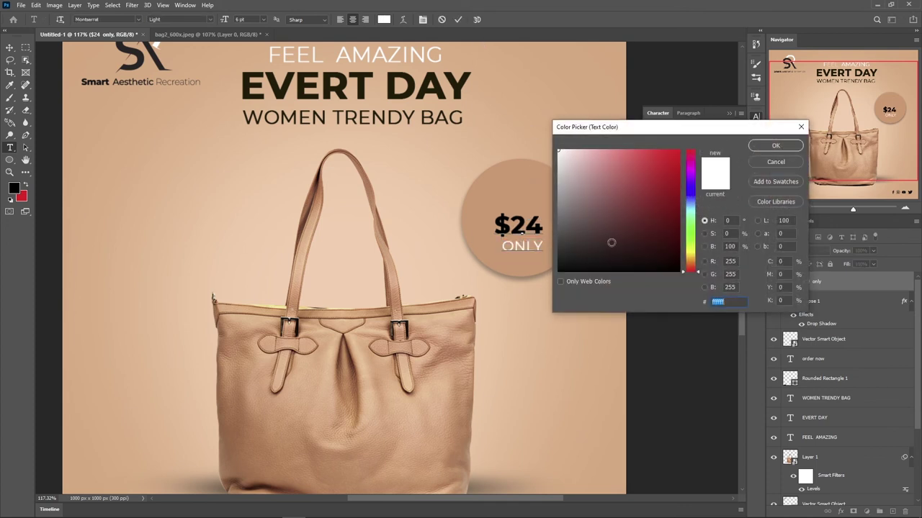
{"action": "left_click", "coordinate": [583, 263]}
{"action": "key", "text": "Return"}
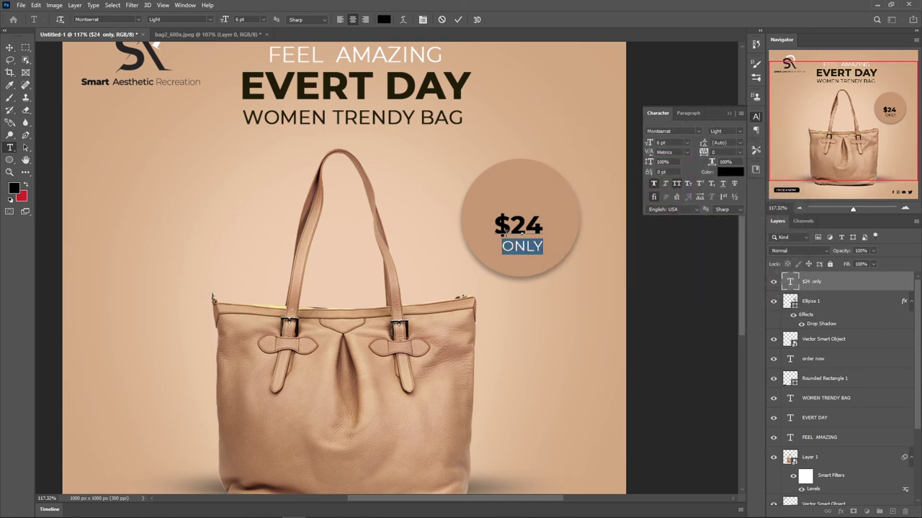
Step: Keep ONLY on its own line below $24 and commit the edit
{"action": "left_click", "coordinate": [504, 232]}
{"action": "left_click", "coordinate": [503, 248]}
{"action": "key", "text": "BackSpace"}
{"action": "key", "text": "ctrl+z"}
{"action": "key", "text": "ctrl+shift+z"}
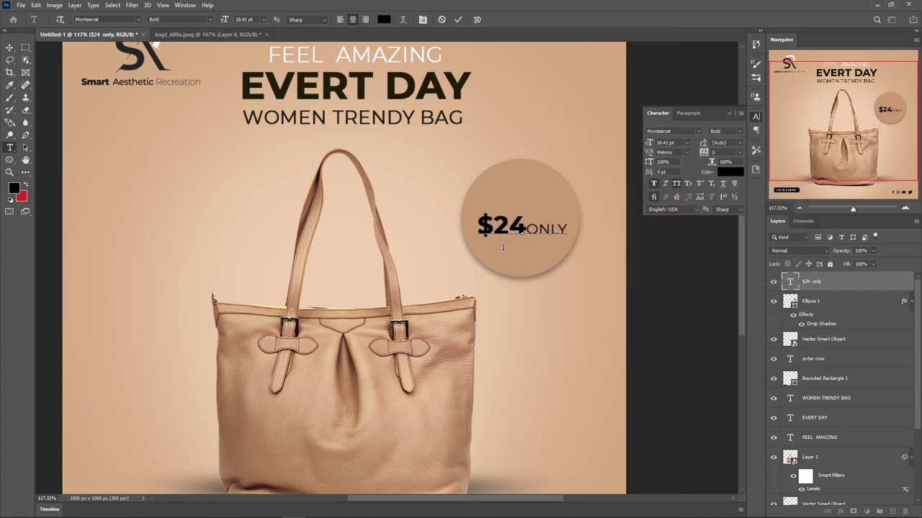
{"action": "key", "text": "Return"}
{"action": "left_click", "coordinate": [459, 18]}
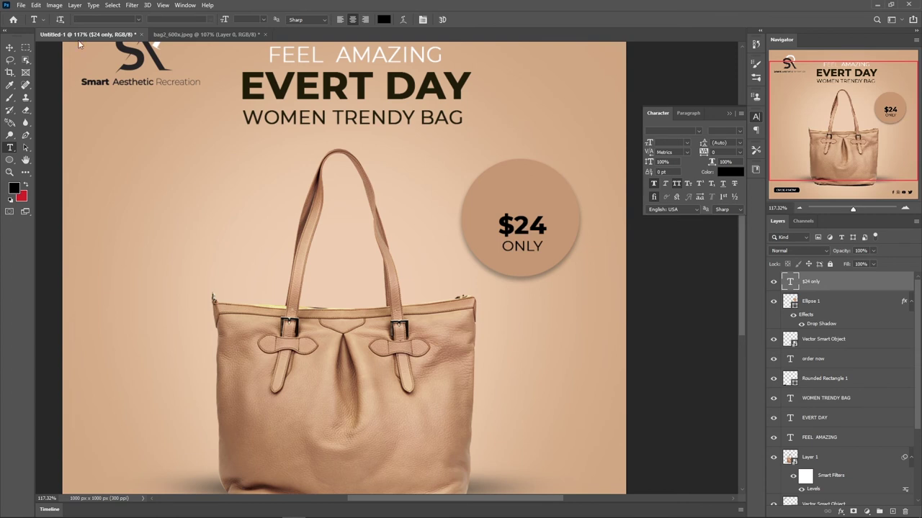
Step: Add a PRICE text line above $24 at 8 pt
{"action": "left_click", "coordinate": [507, 186]}
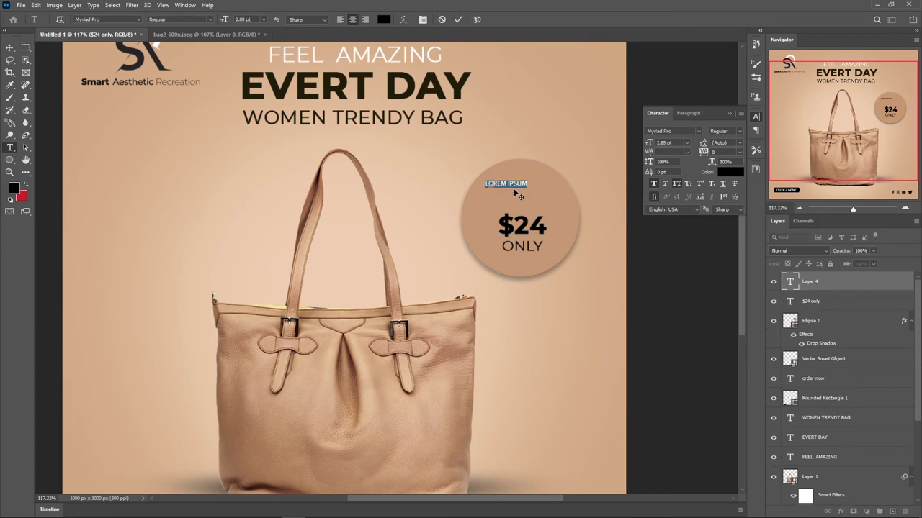
{"action": "key", "text": "BackSpace"}
{"action": "type", "text": "CE"}
{"action": "key", "text": "ctrl+a"}
{"action": "type", "text": "8"}
{"action": "key", "text": "Return"}
Step: Set the PRICE font to Montserrat Medium
{"action": "left_click", "coordinate": [688, 131]}
{"action": "type", "text": "M"}
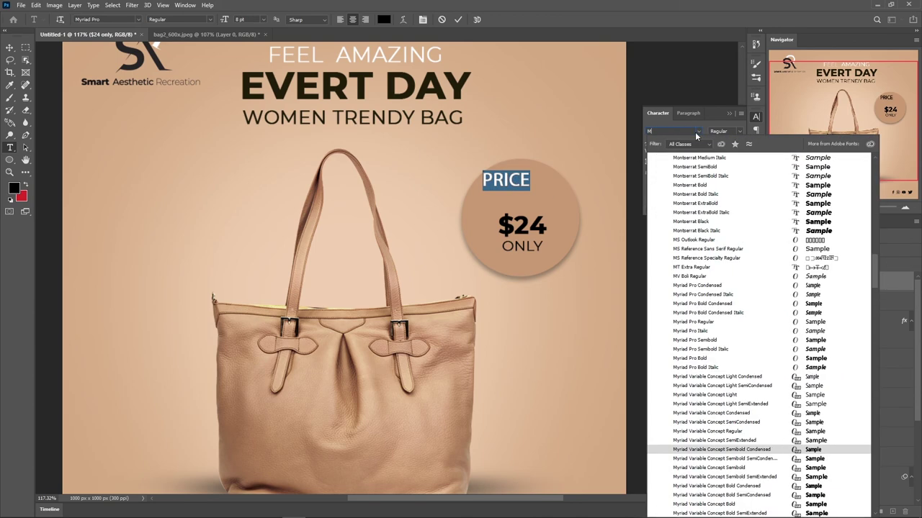
{"action": "left_click", "coordinate": [700, 186]}
{"action": "left_click", "coordinate": [730, 130]}
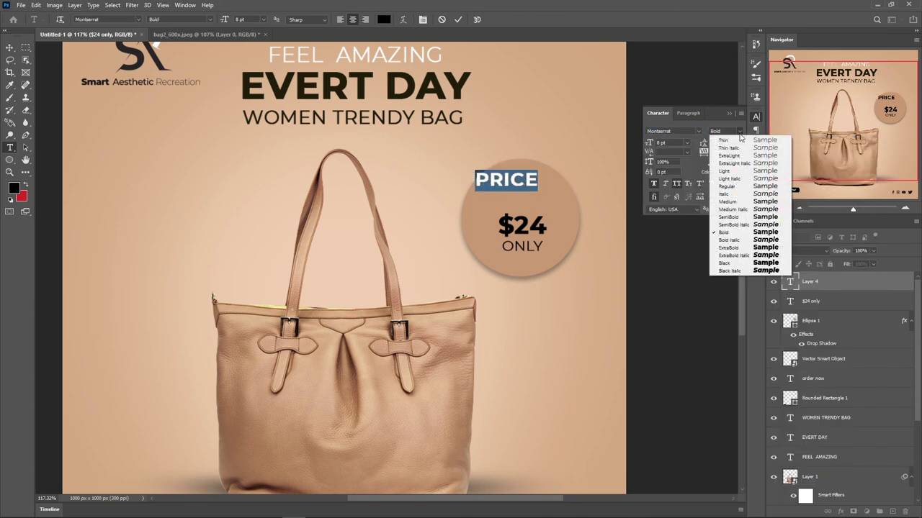
{"action": "left_click", "coordinate": [741, 199]}
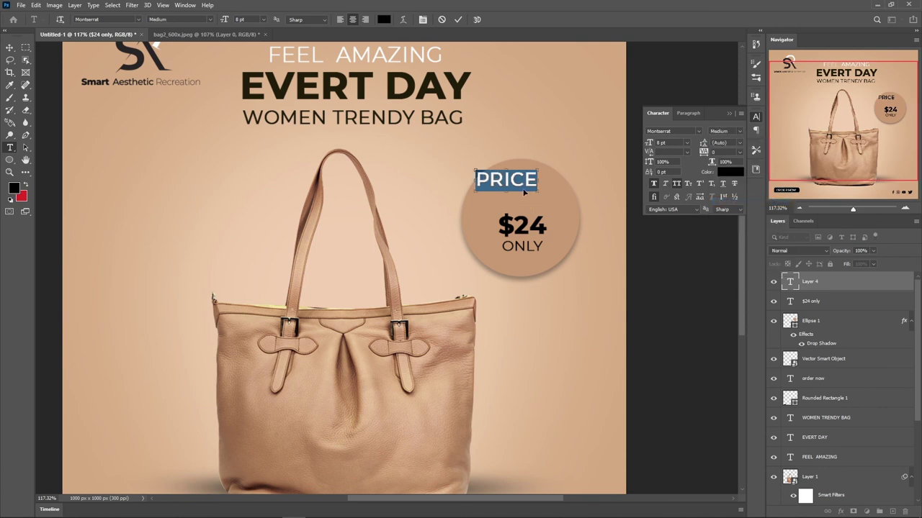
{"action": "left_click", "coordinate": [459, 20]}
Step: Place PRICE just above $24 and enlarge it to 10 pt
{"action": "left_click_drag", "start_coordinate": [511, 188], "coordinate": [527, 205]}
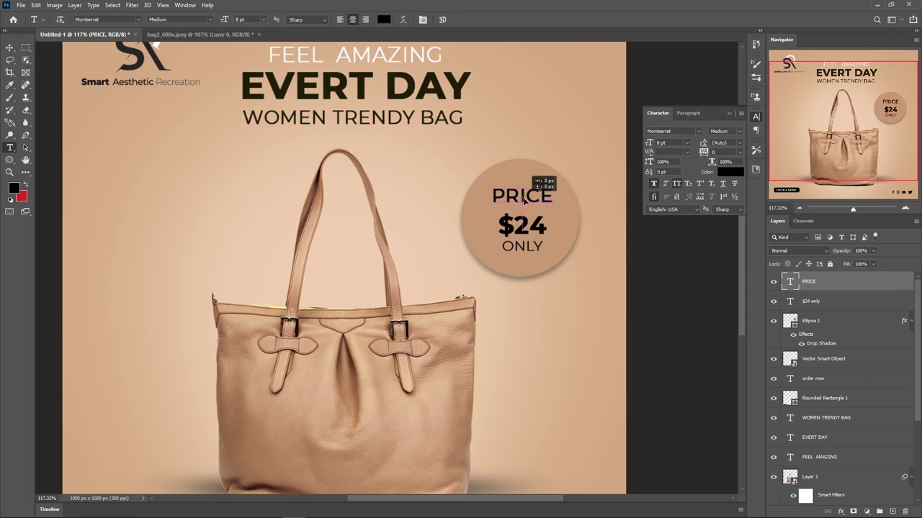
{"action": "double_click", "coordinate": [522, 196]}
{"action": "key", "text": "Up"}
{"action": "key", "text": "Up"}
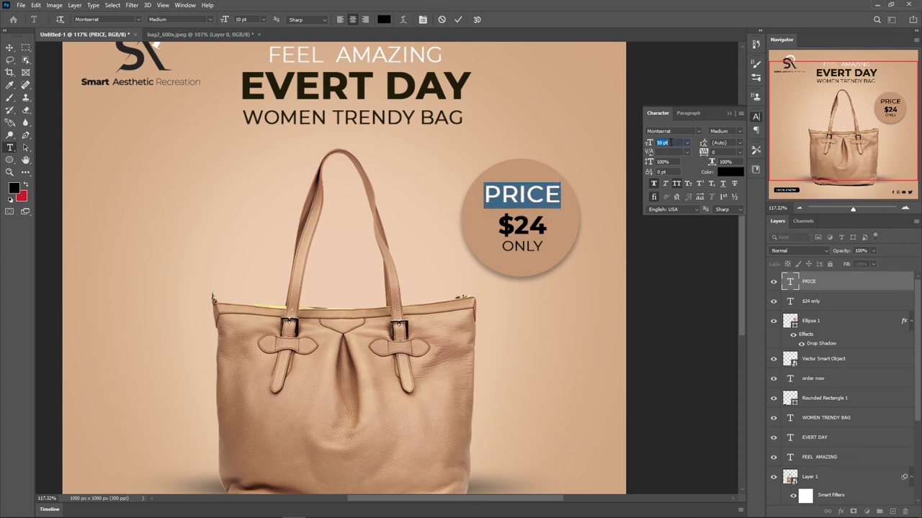
{"action": "left_click", "coordinate": [458, 19]}
{"action": "left_click_drag", "start_coordinate": [511, 202], "coordinate": [516, 202]}
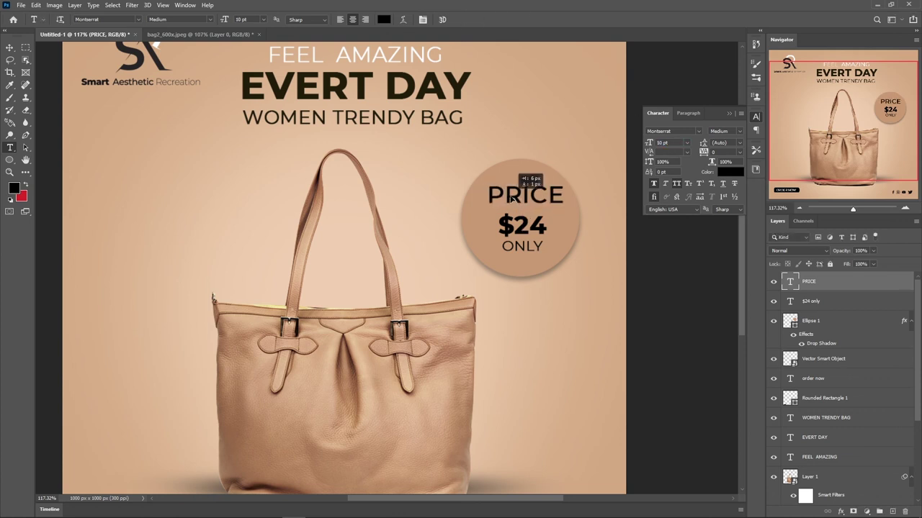
Step: Scale $24 ONLY slightly larger and return PRICE to 8 pt
{"action": "left_click", "coordinate": [524, 228], "text": "ctrl"}
{"action": "key", "text": "ctrl+t"}
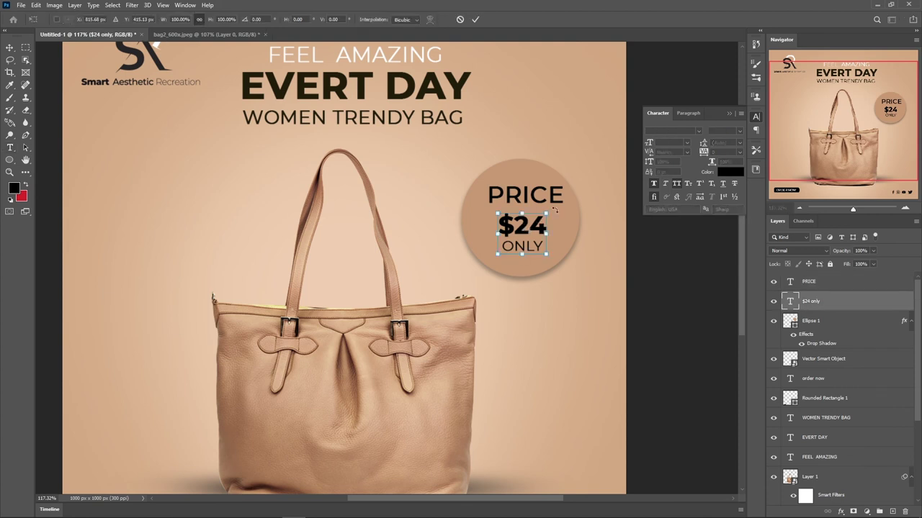
{"action": "left_click_drag", "start_coordinate": [546, 255], "coordinate": [550, 250]}
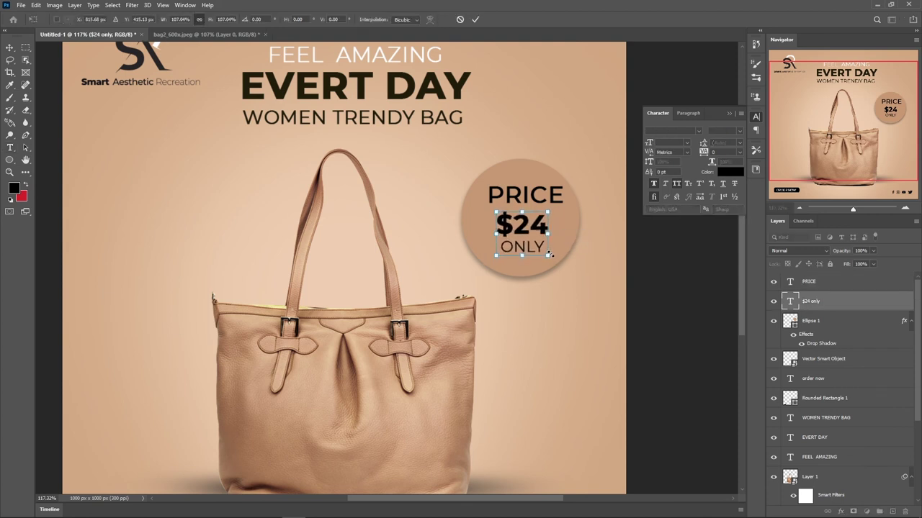
{"action": "key", "text": "Return"}
{"action": "double_click", "coordinate": [525, 199]}
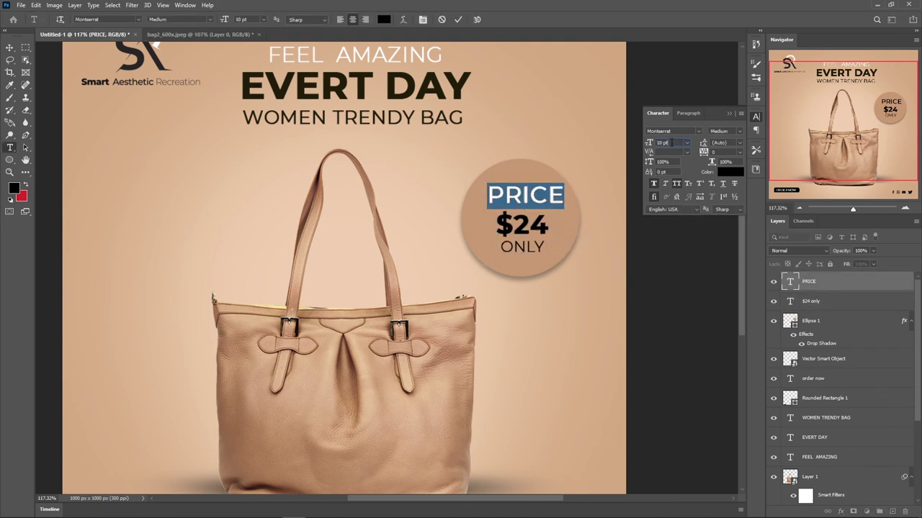
{"action": "key", "text": "Down"}
{"action": "key", "text": "Down"}
{"action": "left_click", "coordinate": [458, 19]}
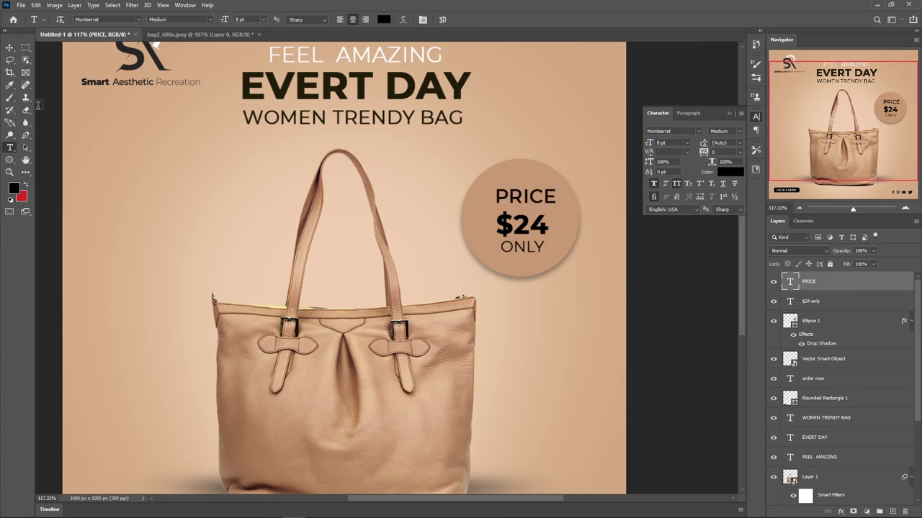
Step: Centre PRICE and $24 ONLY together in the circle and scale them to about 114%
{"action": "left_click", "coordinate": [10, 47]}
{"action": "left_click", "coordinate": [811, 301], "text": "shift"}
{"action": "left_click_drag", "start_coordinate": [536, 208], "coordinate": [518, 221]}
{"action": "key", "text": "ctrl+0"}
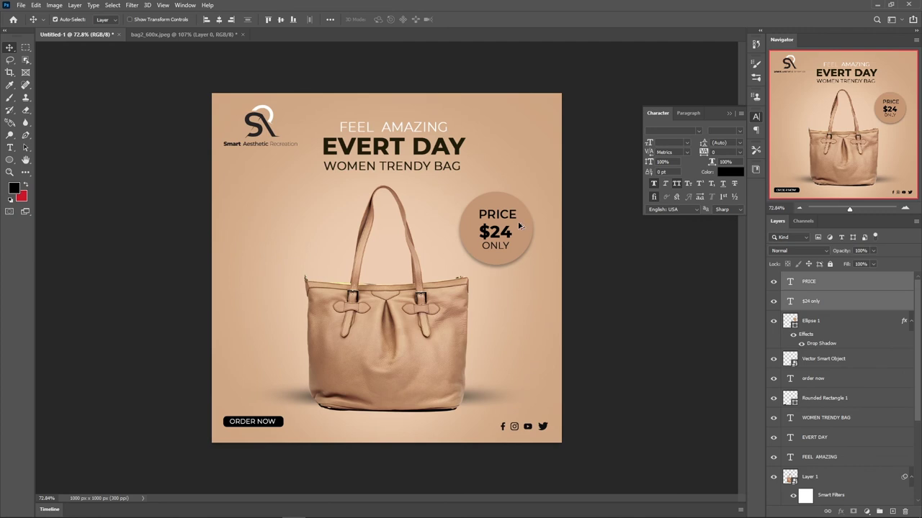
{"action": "key", "text": "ctrl+plus"}
{"action": "key", "text": "ctrl+t"}
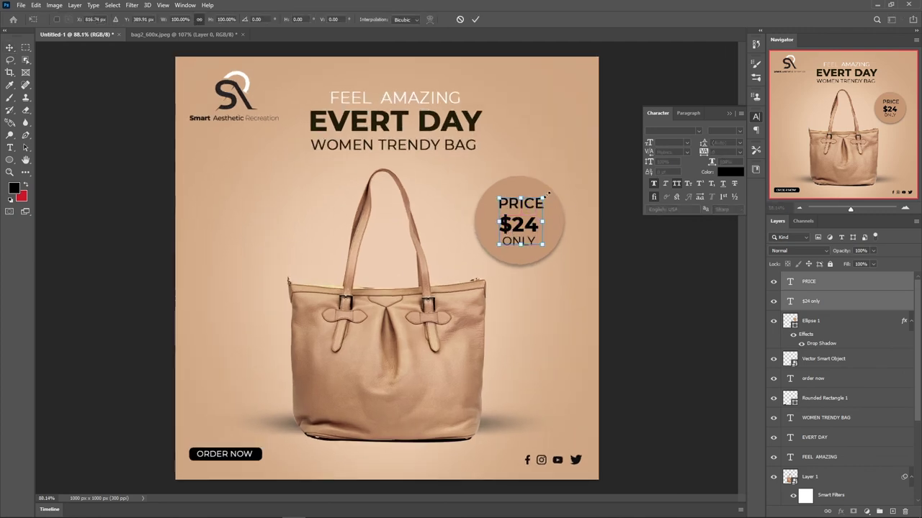
{"action": "left_click_drag", "start_coordinate": [549, 193], "coordinate": [545, 188]}
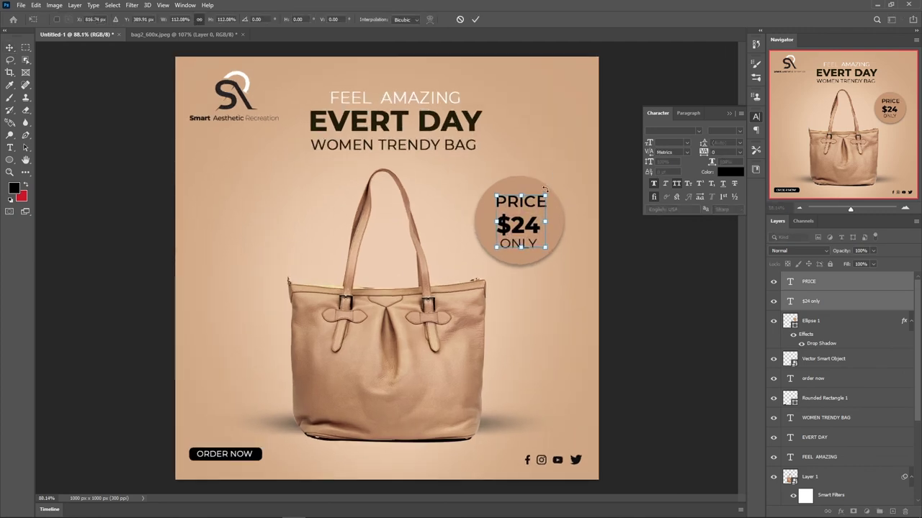
{"action": "key", "text": "Return"}
{"action": "key", "text": "ctrl+minus"}
{"action": "key", "text": "ctrl+minus"}
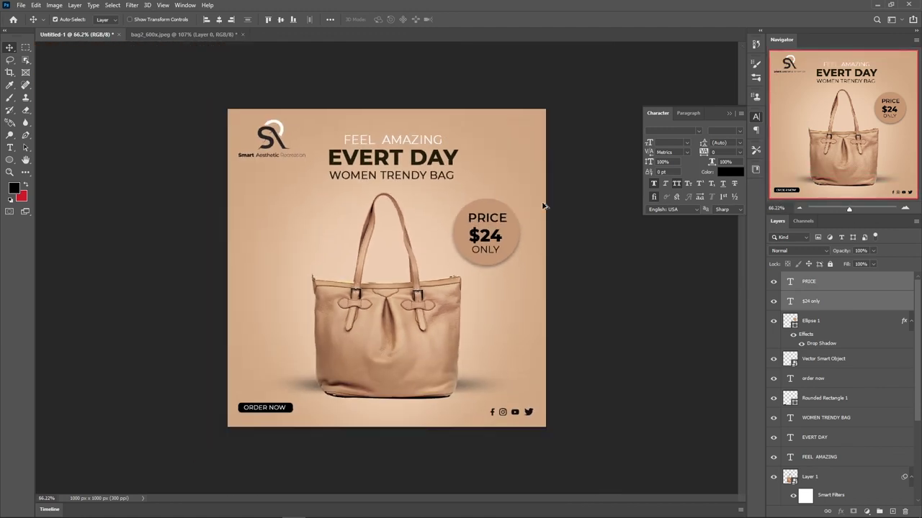
{"action": "left_click", "coordinate": [510, 246]}
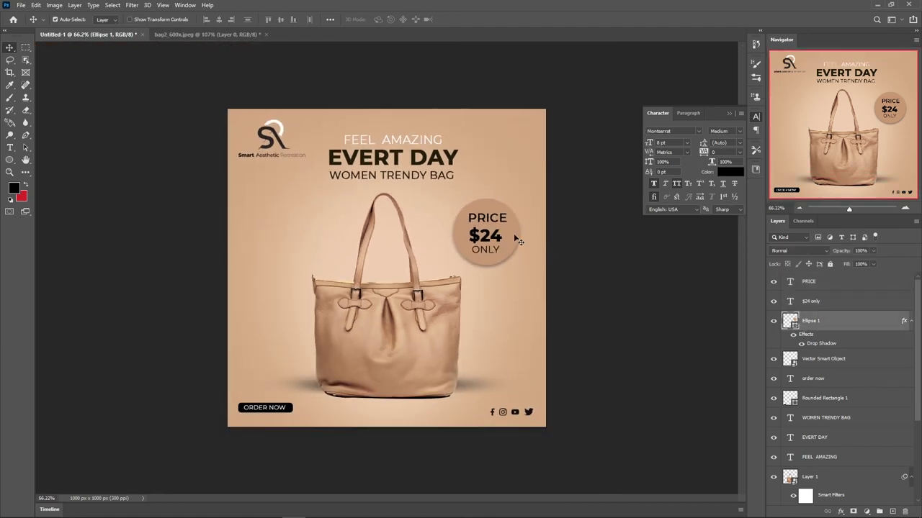
{"action": "key", "text": "ctrl+t"}
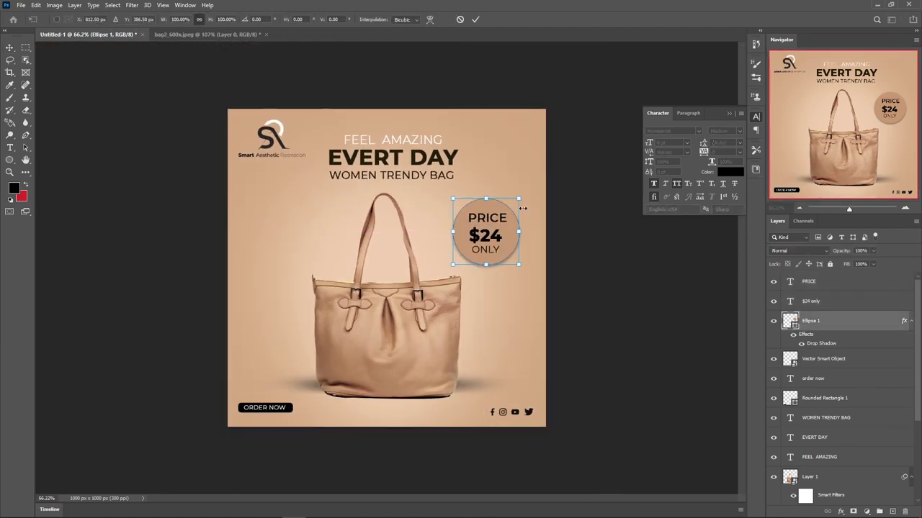
{"action": "scroll", "coordinate": [539, 250], "scroll_direction": "up", "scroll_amount": 5}
{"action": "left_click_drag", "start_coordinate": [573, 168], "coordinate": [567, 173]}
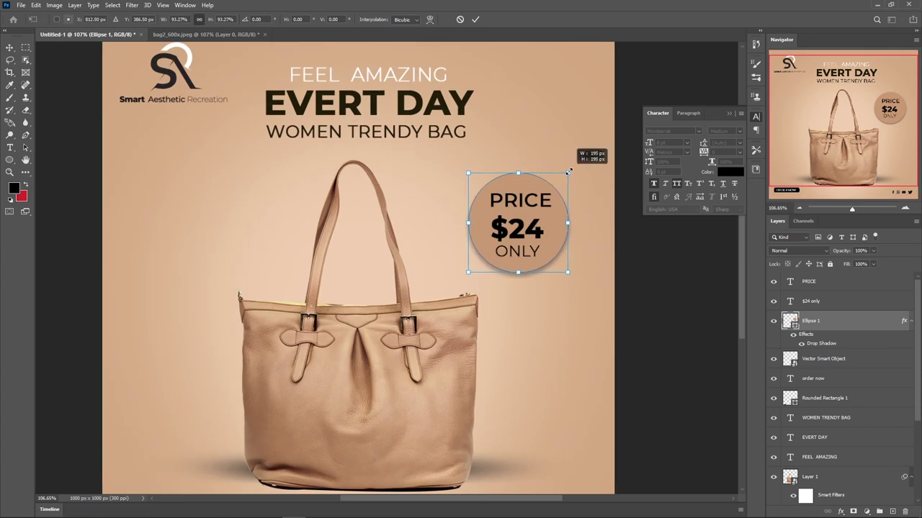
{"action": "key", "text": "Return"}
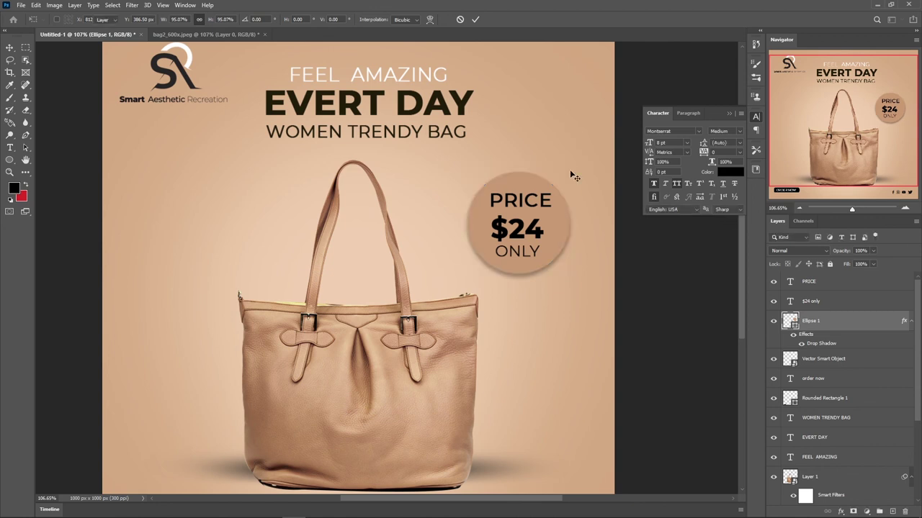
{"action": "scroll", "coordinate": [576, 233], "scroll_direction": "down", "scroll_amount": 7}
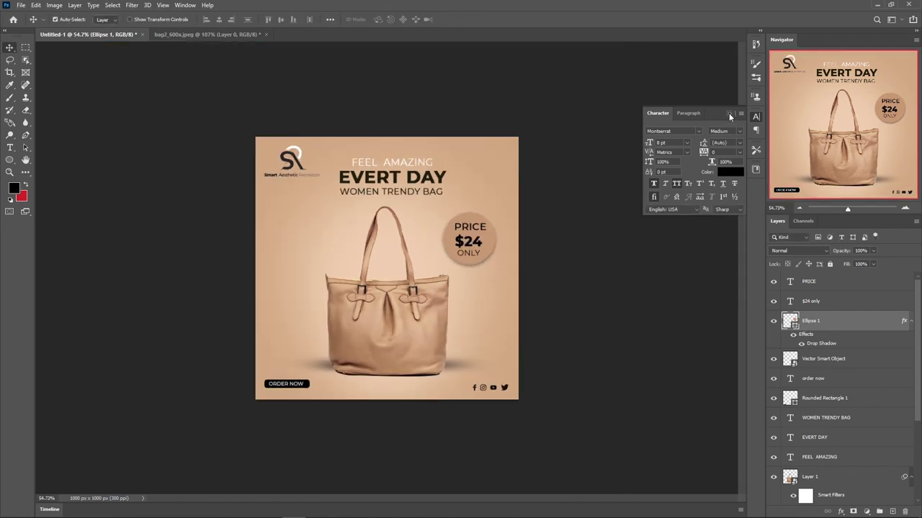
{"action": "left_click", "coordinate": [729, 113]}
{"action": "left_click", "coordinate": [566, 307]}
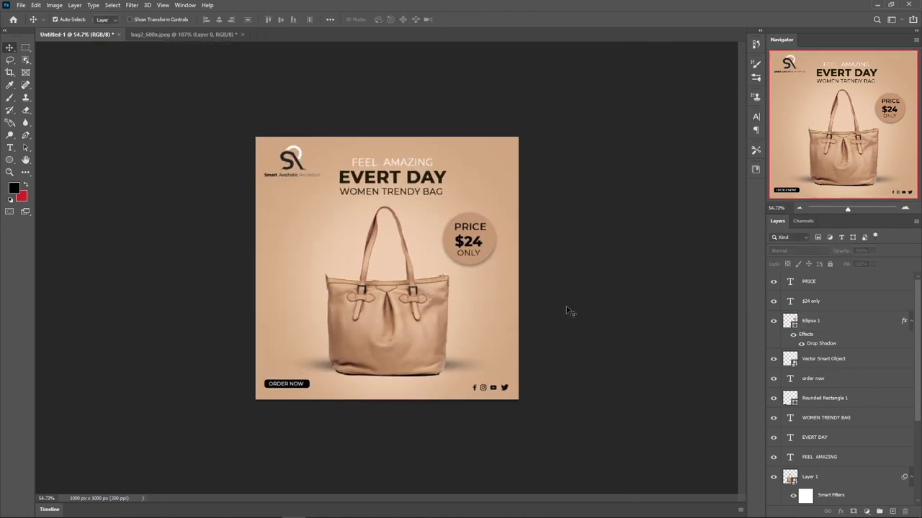
{"action": "left_click_drag", "start_coordinate": [850, 208], "coordinate": [847, 208]}
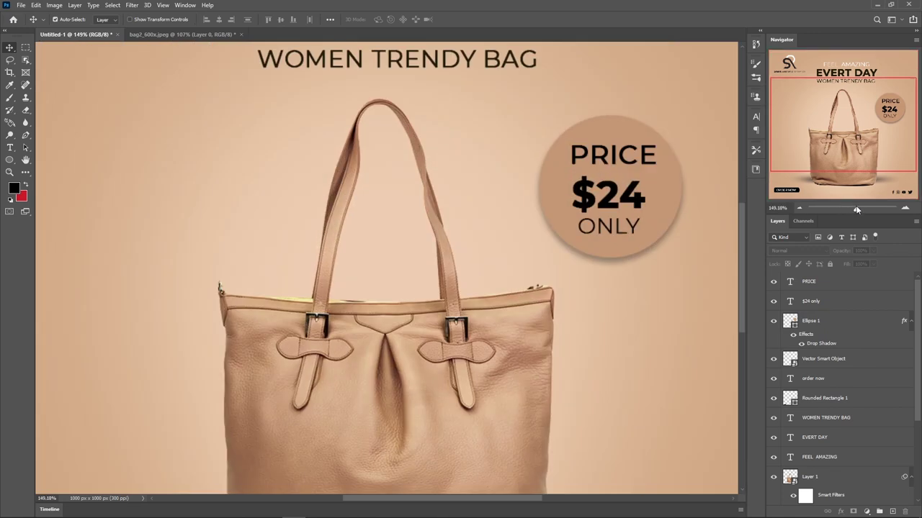
{"action": "scroll", "coordinate": [547, 319], "scroll_direction": "up", "scroll_amount": 2}
{"action": "scroll", "coordinate": [569, 308], "scroll_direction": "up", "scroll_amount": 3}
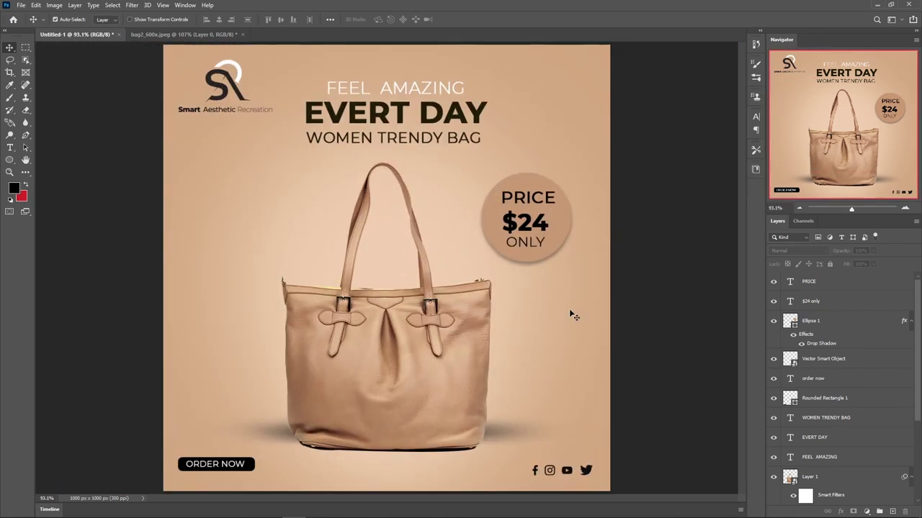
{"action": "scroll", "coordinate": [571, 294], "scroll_direction": "down", "scroll_amount": 1}
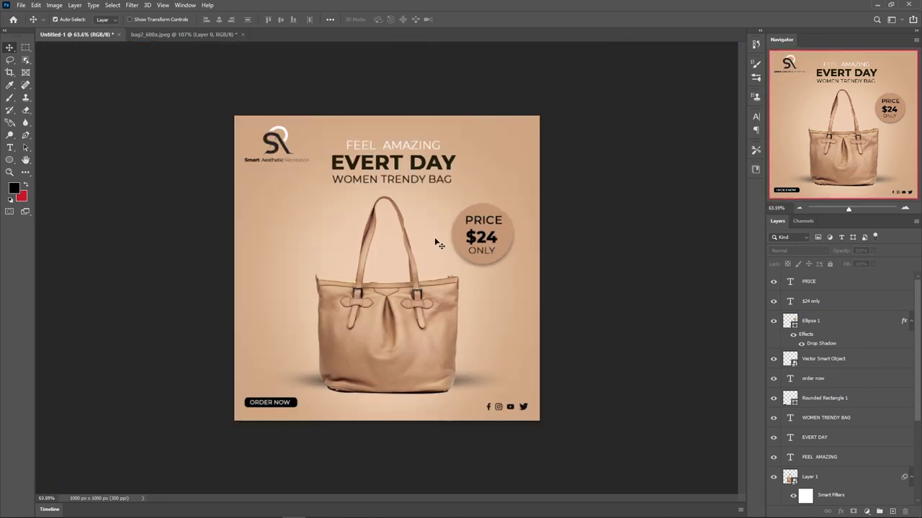
{"action": "double_click", "coordinate": [392, 145]}
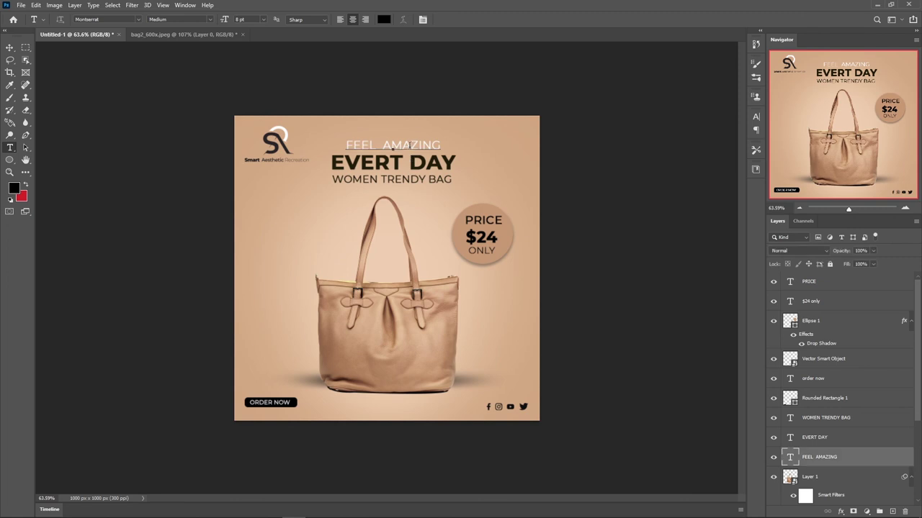
Step: Recolour the FEEL AMAZING heading to dark grey #303030
{"action": "left_click", "coordinate": [384, 20]}
{"action": "left_click", "coordinate": [574, 273]}
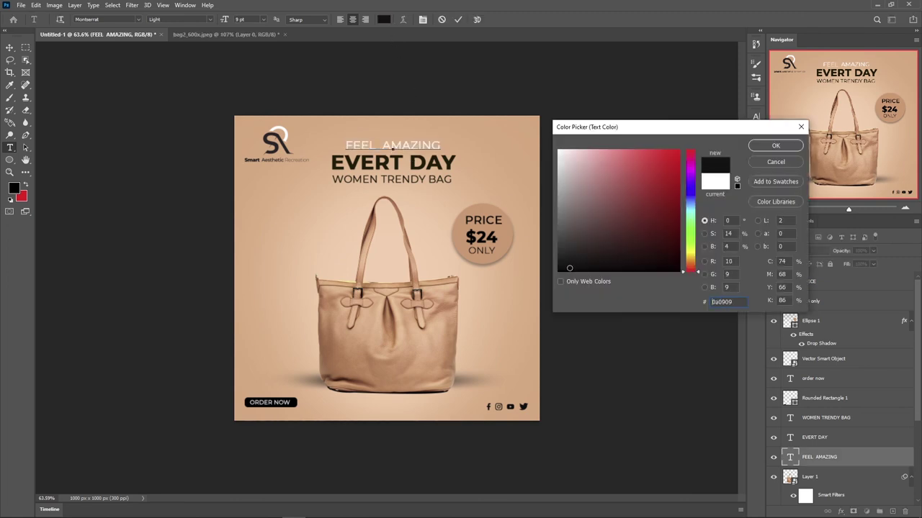
{"action": "left_click", "coordinate": [558, 249]}
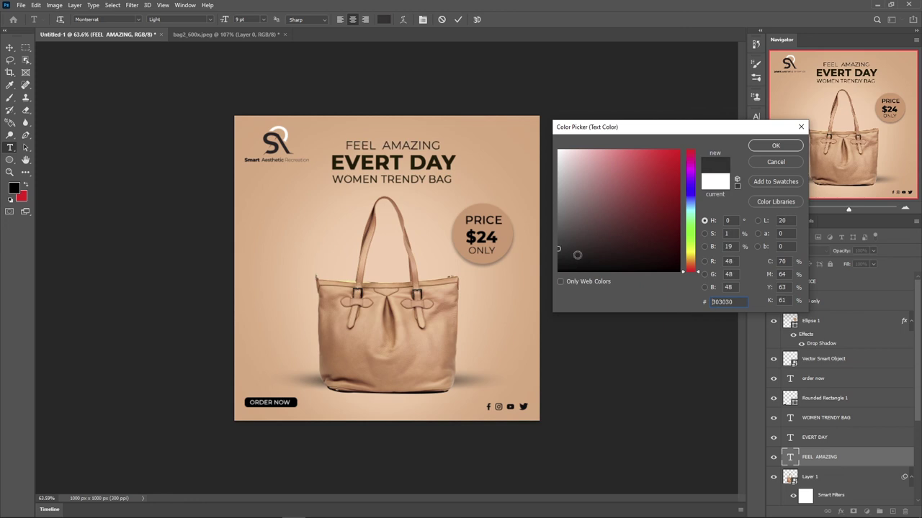
{"action": "left_click", "coordinate": [592, 265]}
{"action": "left_click", "coordinate": [775, 145]}
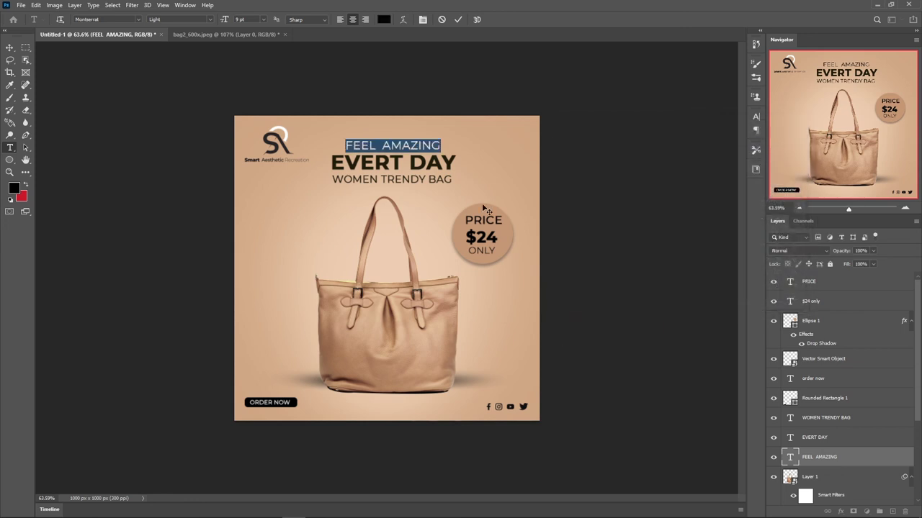
{"action": "left_click", "coordinate": [458, 19]}
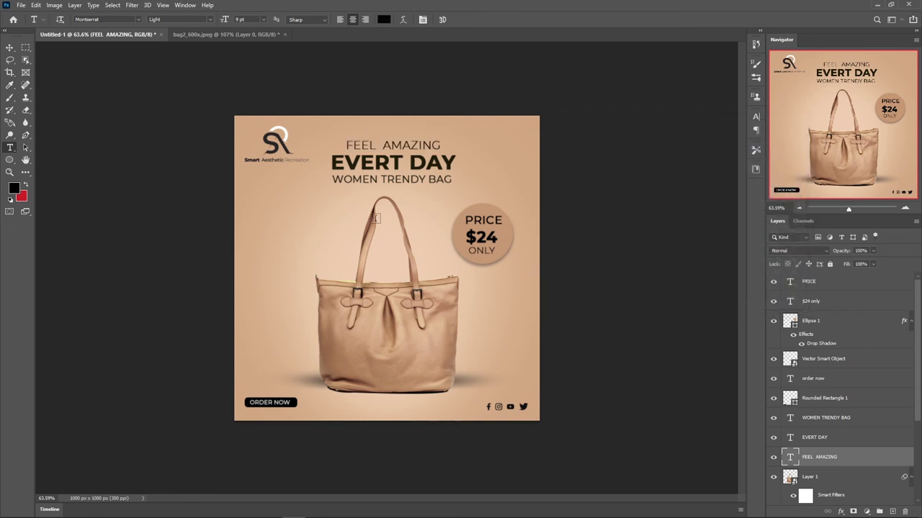
Step: Recolour the WOMEN TRENDY BAG heading to dark grey #383632
{"action": "left_click", "coordinate": [380, 179]}
{"action": "key", "text": "ctrl+a"}
{"action": "left_click", "coordinate": [384, 19]}
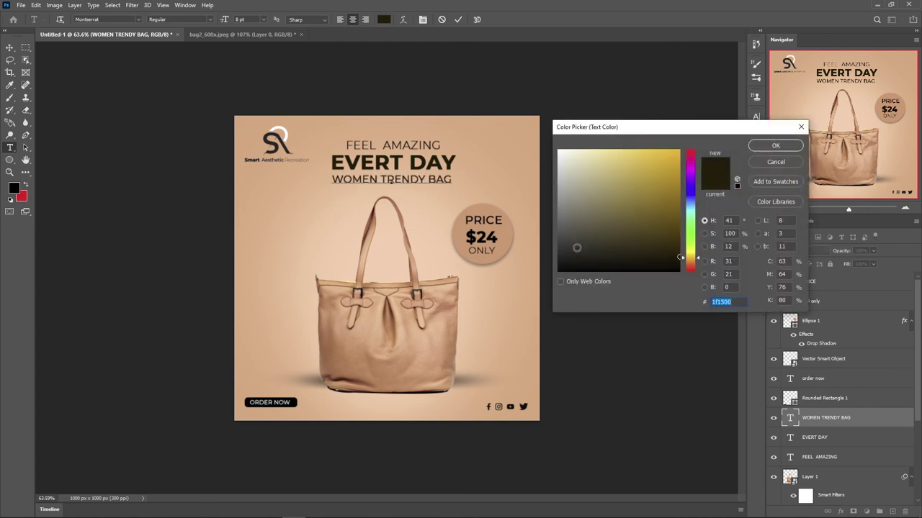
{"action": "type", "text": "1a1a1a"}
{"action": "left_click", "coordinate": [566, 246]}
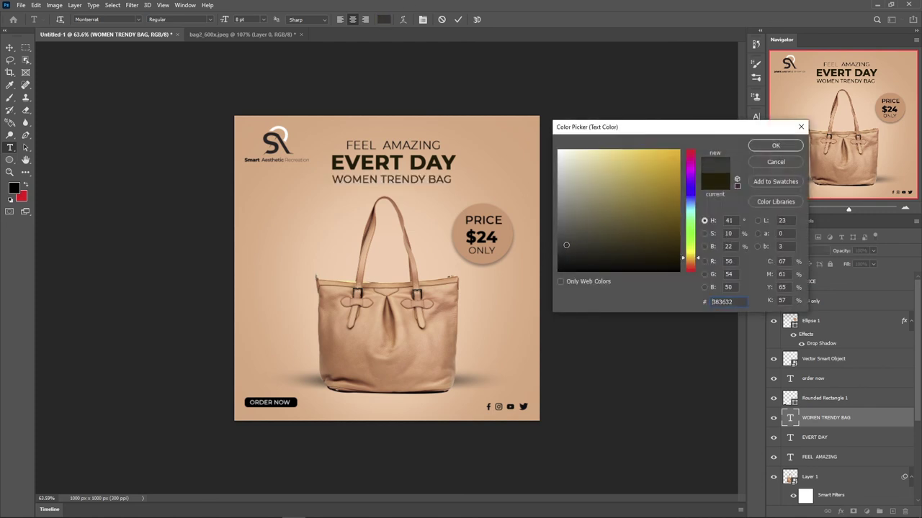
{"action": "left_click", "coordinate": [796, 146]}
{"action": "left_click", "coordinate": [458, 20]}
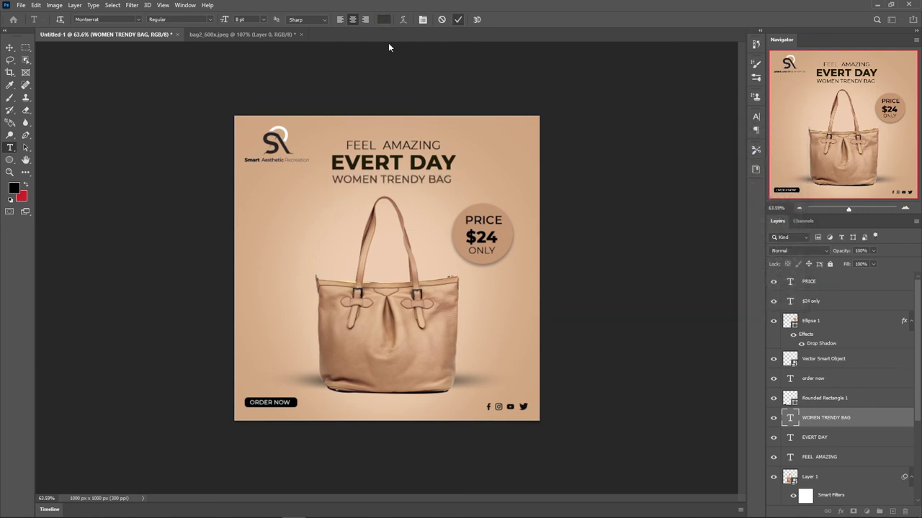
{"action": "key", "text": "v"}
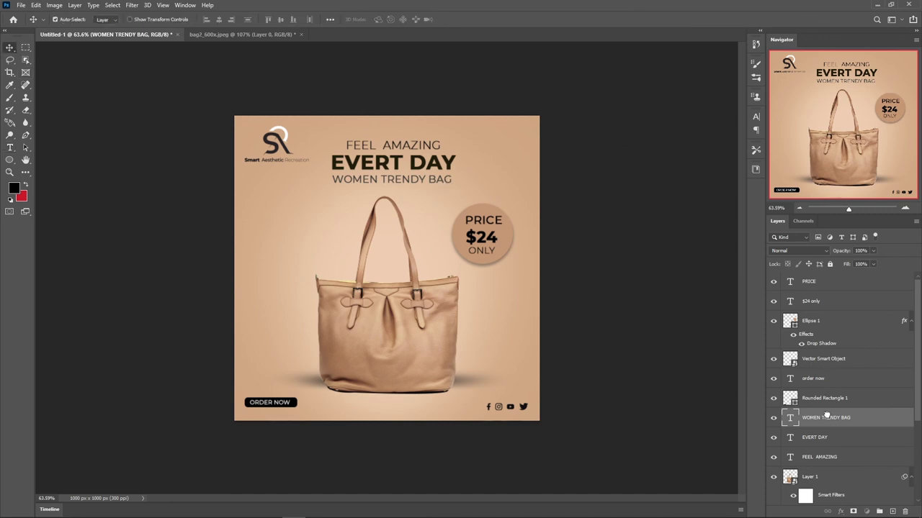
Step: Move the three headline layers slightly lower
{"action": "left_click", "coordinate": [814, 461], "text": "shift"}
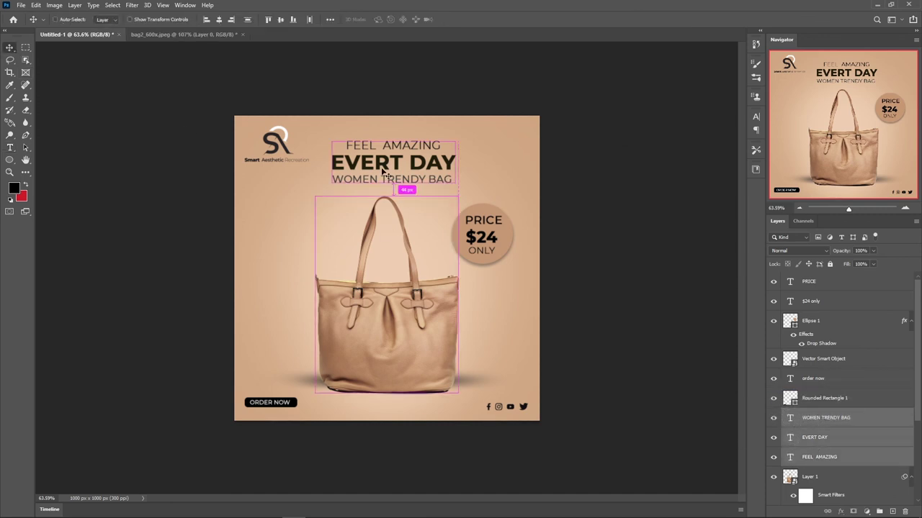
{"action": "left_click_drag", "start_coordinate": [387, 169], "coordinate": [387, 171]}
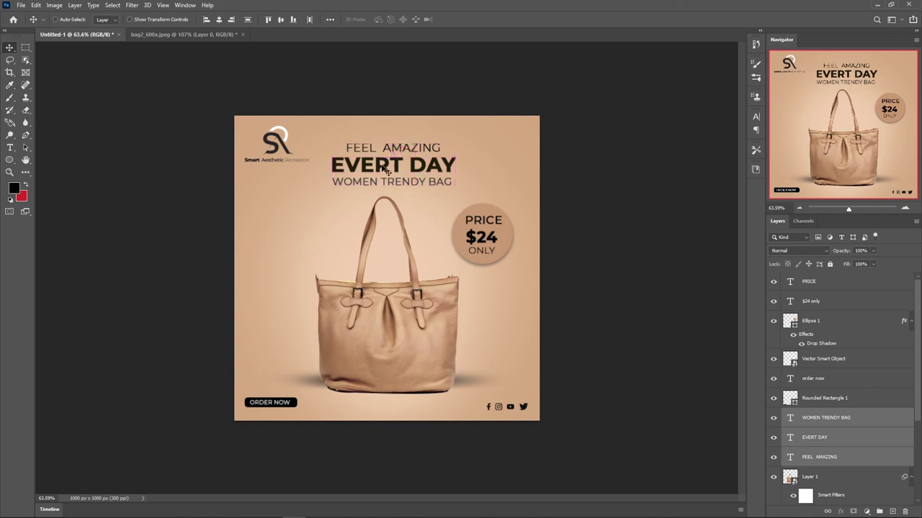
{"action": "left_click", "coordinate": [617, 189]}
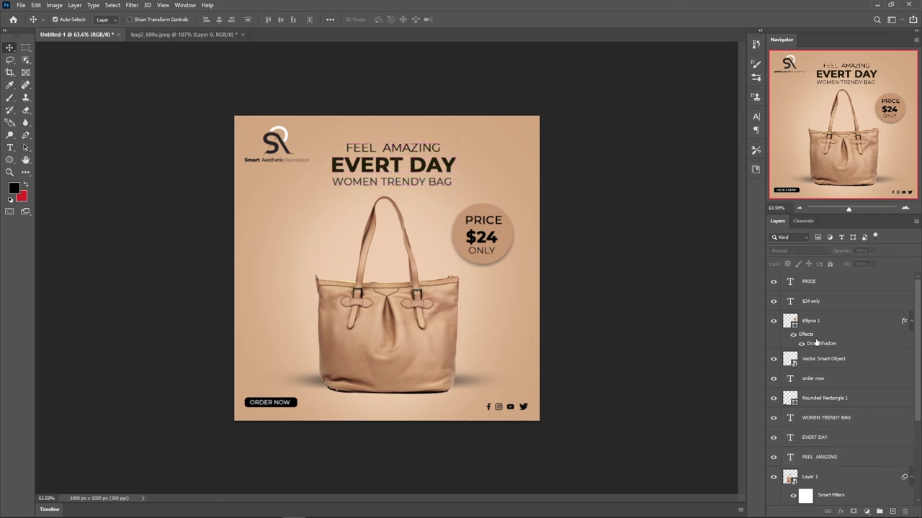
Step: Nudge the PRICE, $24 only and Ellipse 1 badge up and right
{"action": "left_click", "coordinate": [810, 321]}
{"action": "left_click", "coordinate": [809, 281], "text": "shift"}
{"action": "left_click_drag", "start_coordinate": [483, 242], "coordinate": [487, 232]}
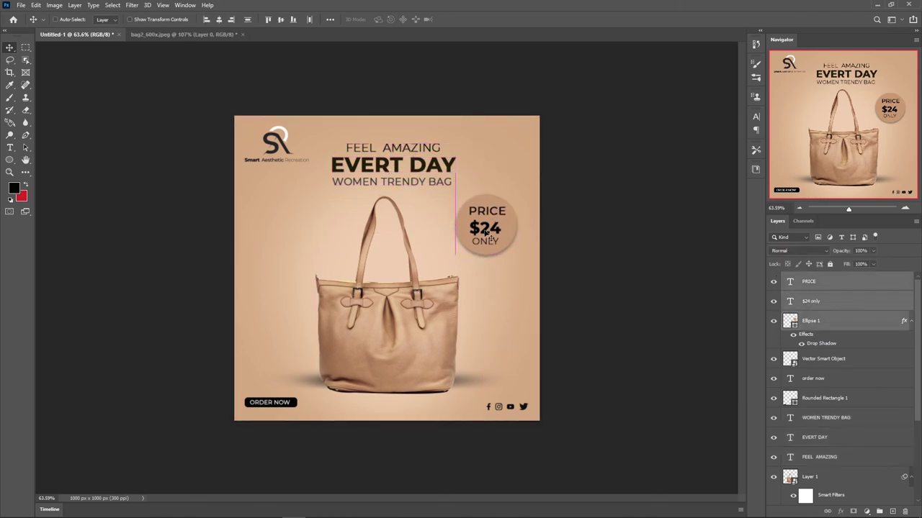
{"action": "scroll", "coordinate": [628, 354], "scroll_direction": "down", "scroll_amount": 2}
{"action": "scroll", "coordinate": [627, 353], "scroll_direction": "up", "scroll_amount": 2}
{"action": "scroll", "coordinate": [627, 354], "scroll_direction": "down", "scroll_amount": 2}
{"action": "scroll", "coordinate": [629, 353], "scroll_direction": "up", "scroll_amount": 1}
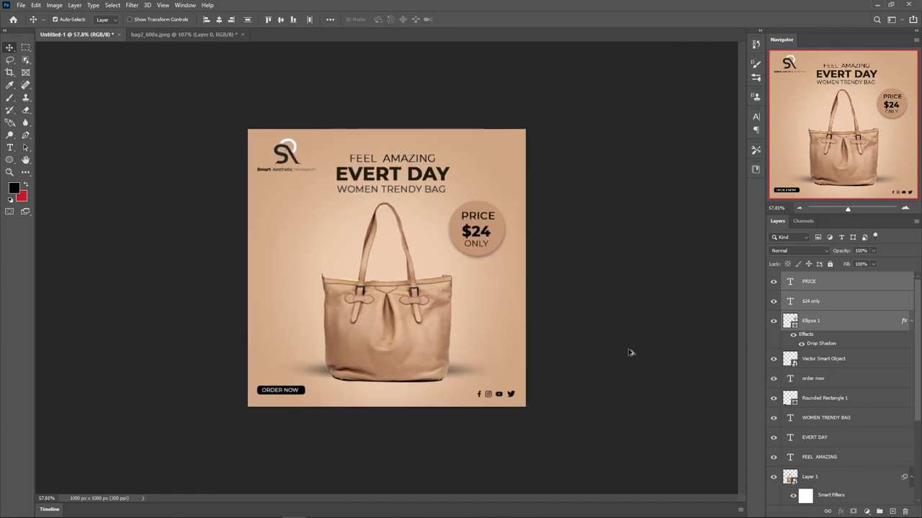
{"action": "scroll", "coordinate": [628, 352], "scroll_direction": "down", "scroll_amount": 1}
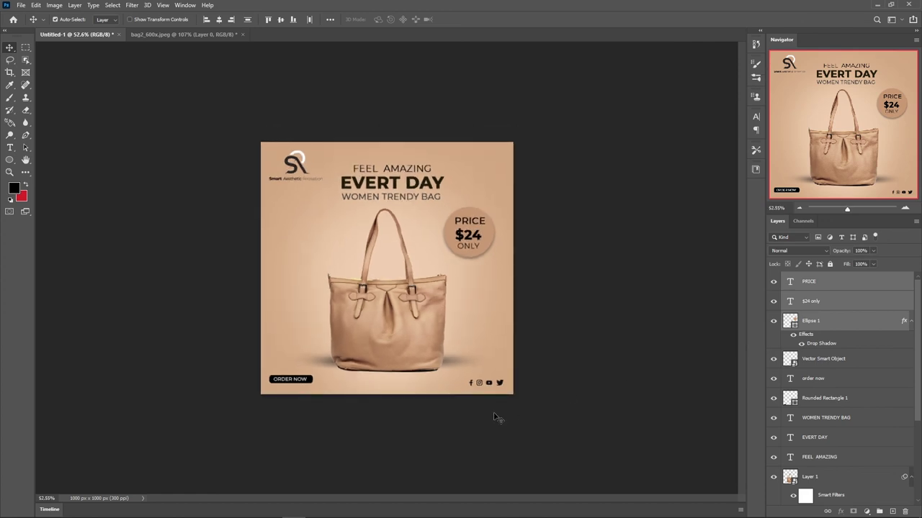
Step: Group the price badge layers, then group order now with Rounded Rectangle 1
{"action": "key", "text": "ctrl+g"}
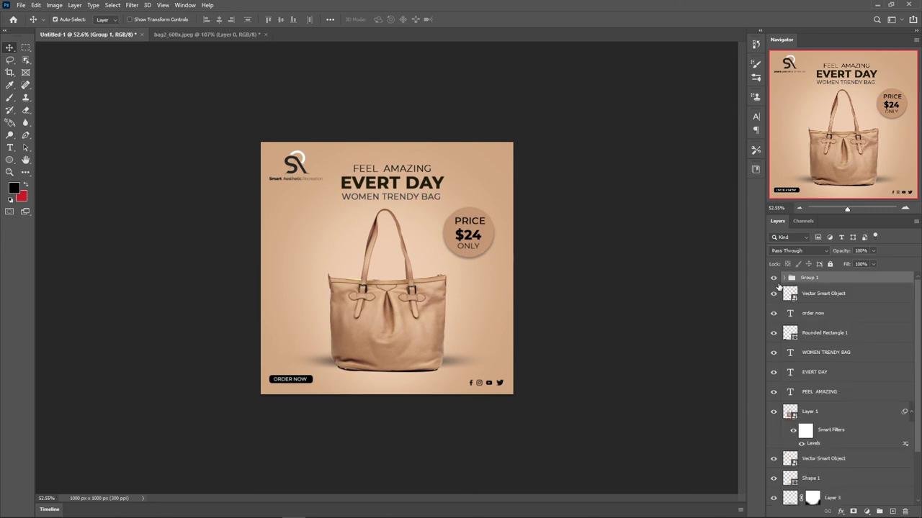
{"action": "left_click", "coordinate": [840, 298]}
{"action": "left_click", "coordinate": [825, 314]}
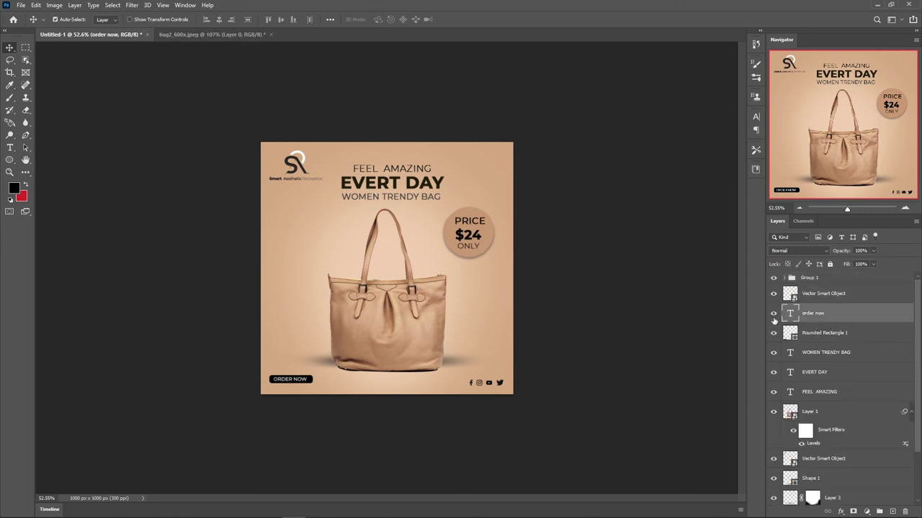
{"action": "left_click", "coordinate": [813, 337], "text": "shift"}
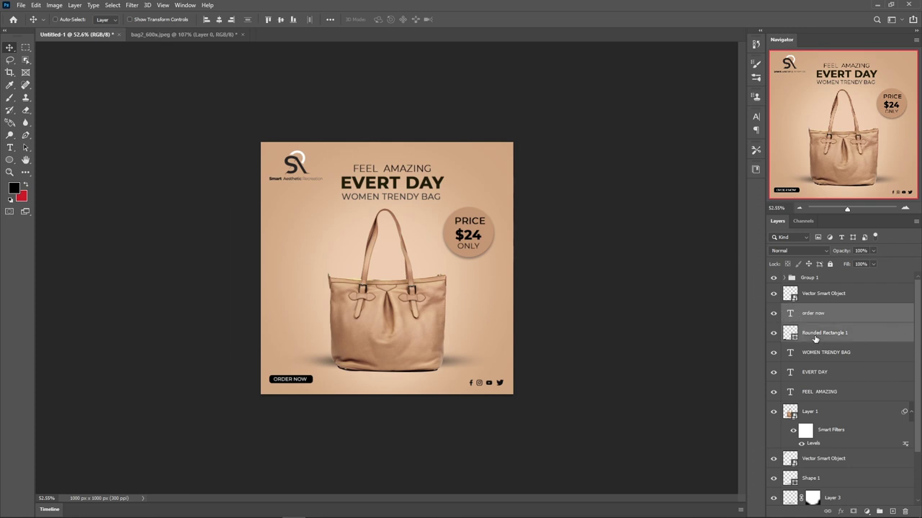
{"action": "key", "text": "ctrl+g"}
Step: Group WOMEN TRENDY BAG, EVERT DAY and FEEL AMAZING, placed above the Vector Smart Object
{"action": "left_click", "coordinate": [808, 297]}
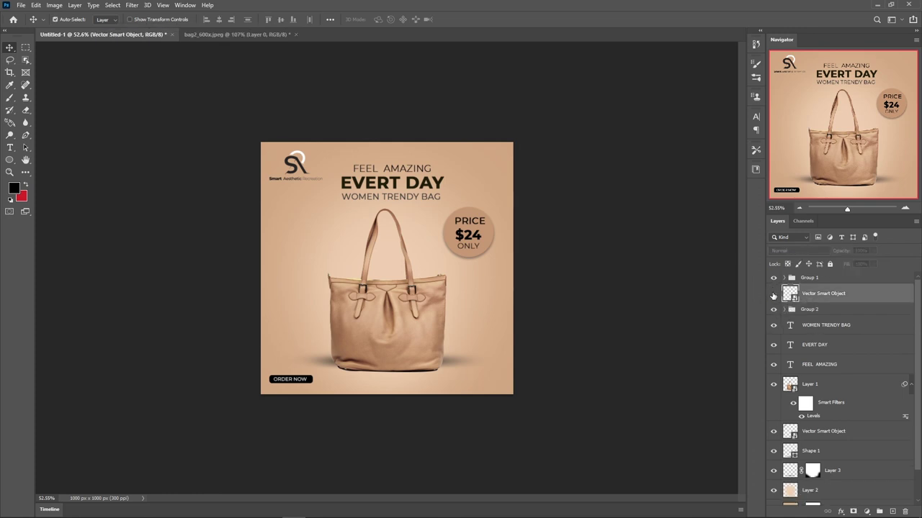
{"action": "left_click", "coordinate": [812, 326]}
{"action": "left_click", "coordinate": [815, 346], "text": "shift"}
{"action": "left_click", "coordinate": [815, 365], "text": "shift"}
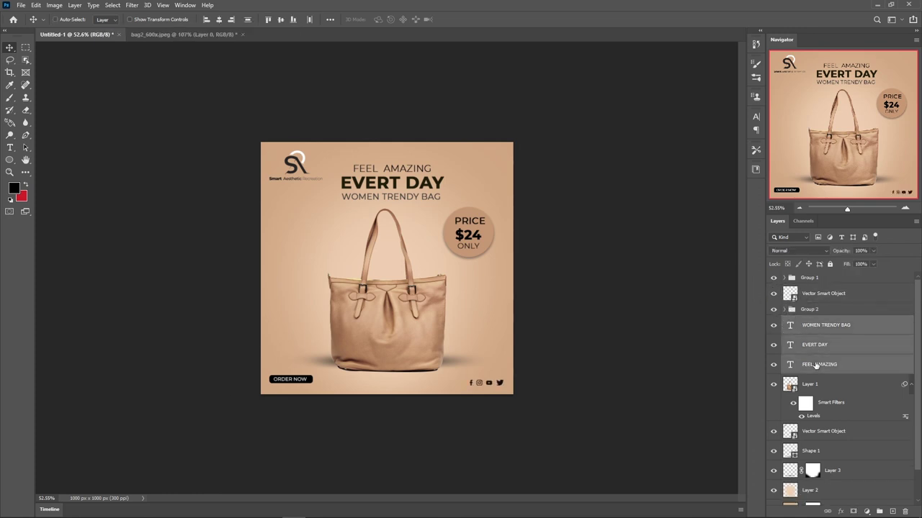
{"action": "key", "text": "ctrl+g"}
{"action": "left_click_drag", "start_coordinate": [813, 323], "coordinate": [812, 286]}
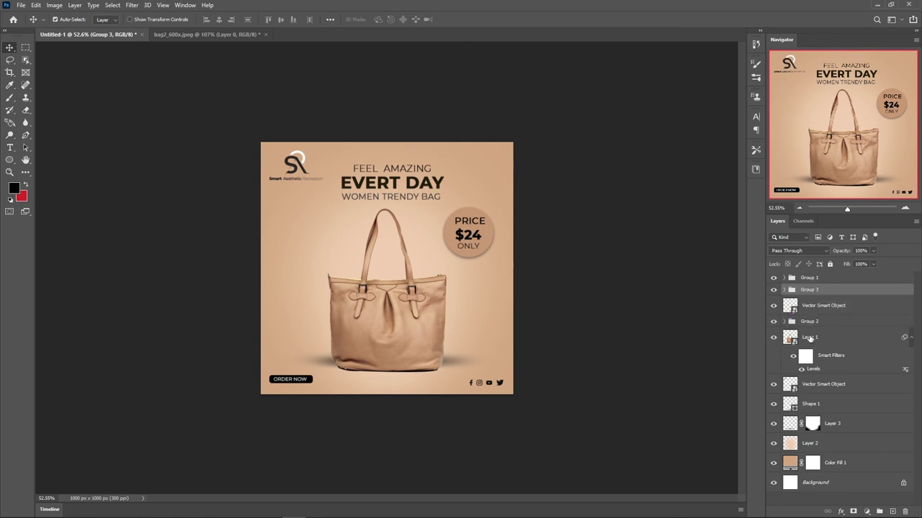
Step: Group Layer 1 through Layer 2 and move the Vector Smart Object into that group
{"action": "left_click", "coordinate": [810, 337]}
{"action": "left_click", "coordinate": [831, 443], "text": "shift"}
{"action": "key", "text": "ctrl+g"}
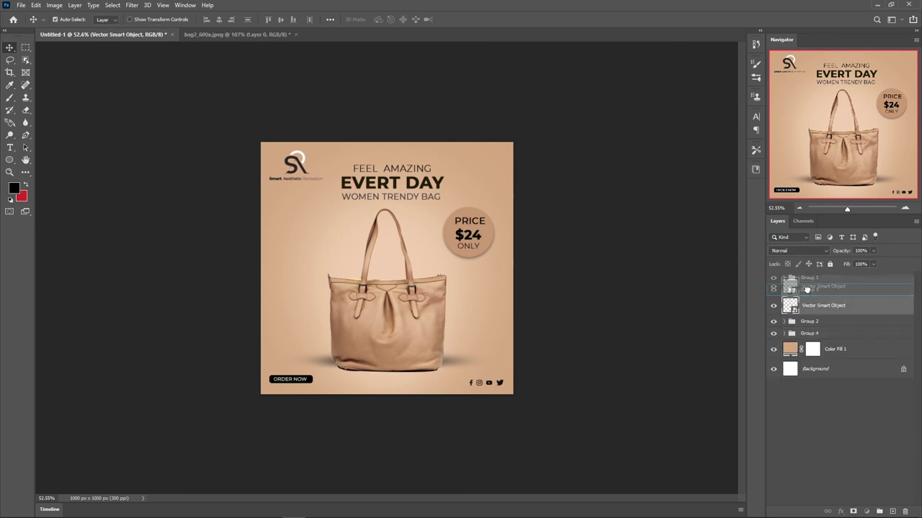
{"action": "left_click_drag", "start_coordinate": [809, 305], "coordinate": [810, 289]}
{"action": "left_click", "coordinate": [794, 316]}
{"action": "left_click", "coordinate": [696, 381]}
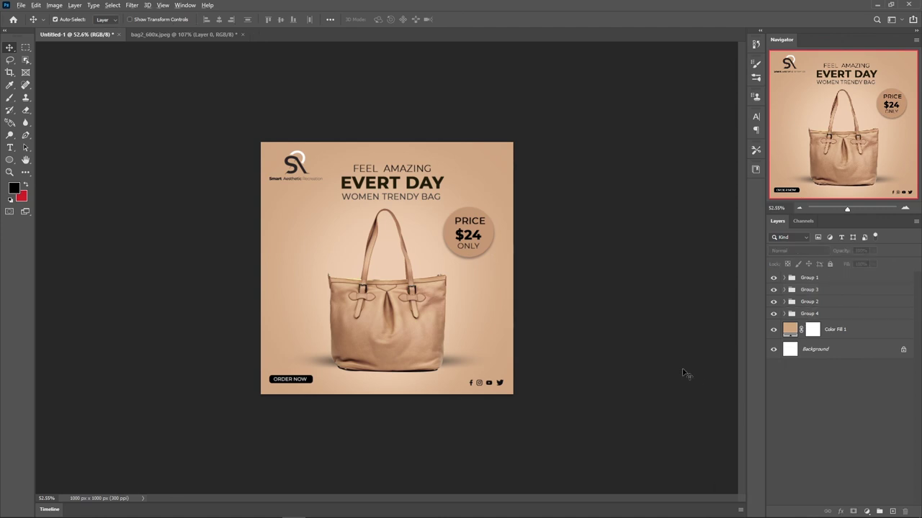
{"action": "scroll", "coordinate": [684, 372], "scroll_direction": "up", "scroll_amount": 1}
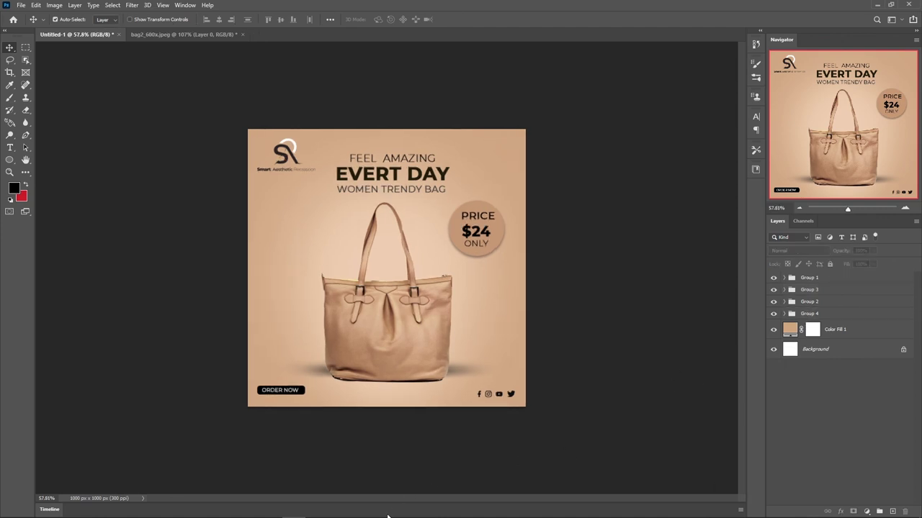